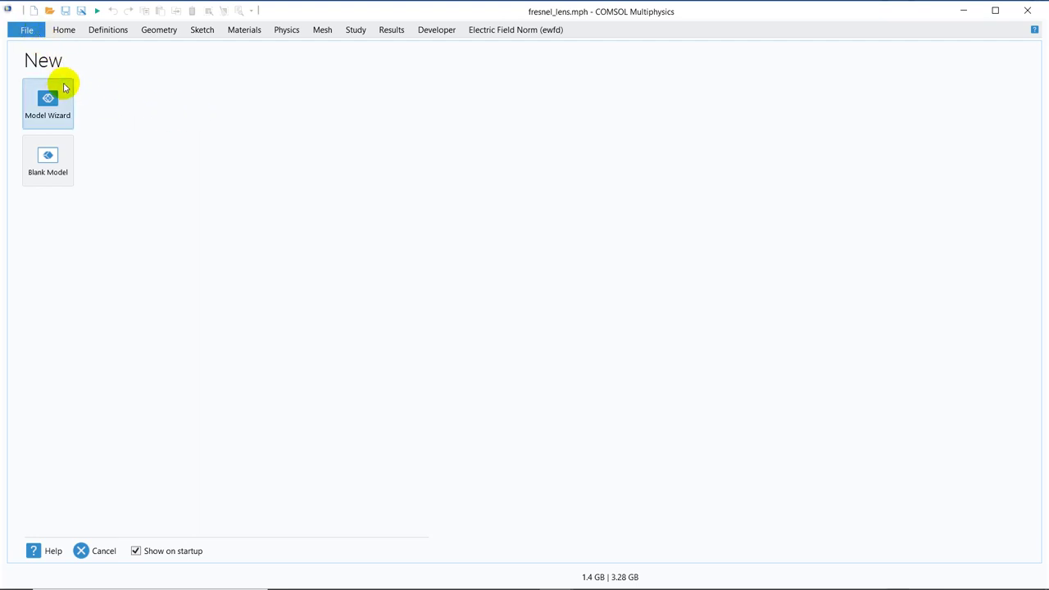
Step: Start a 2D axisymmetric model with the laminar Two-Phase Flow, Phase Field interface
left_click(62, 87)
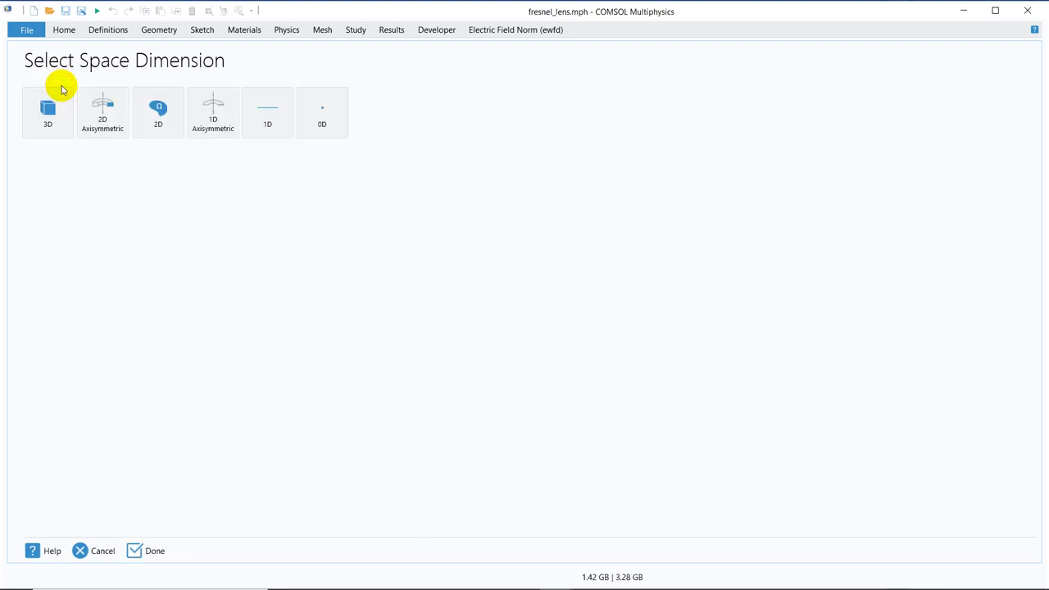
left_click(110, 107)
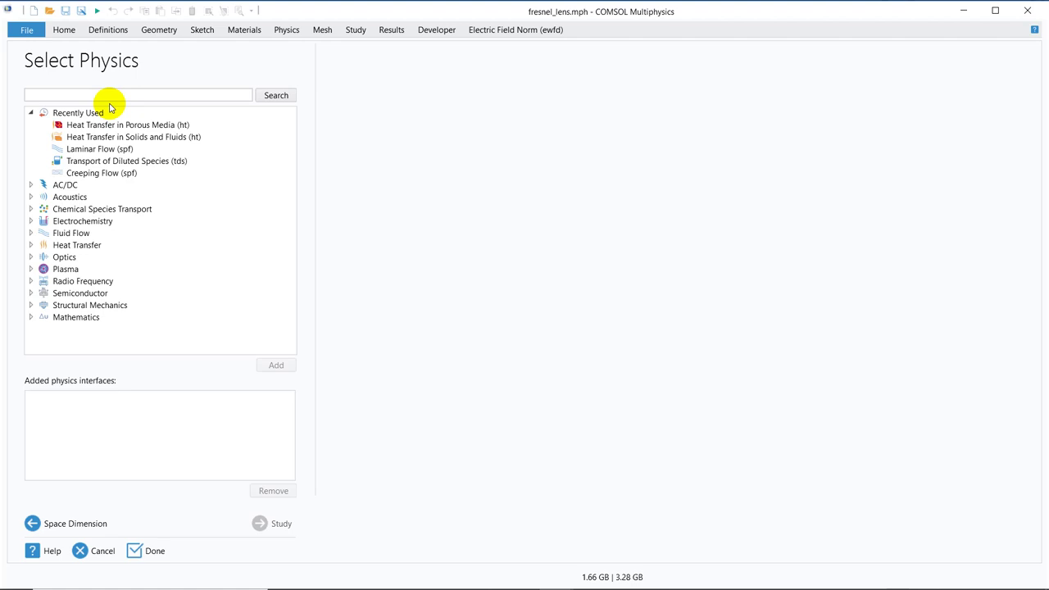
left_click(31, 234)
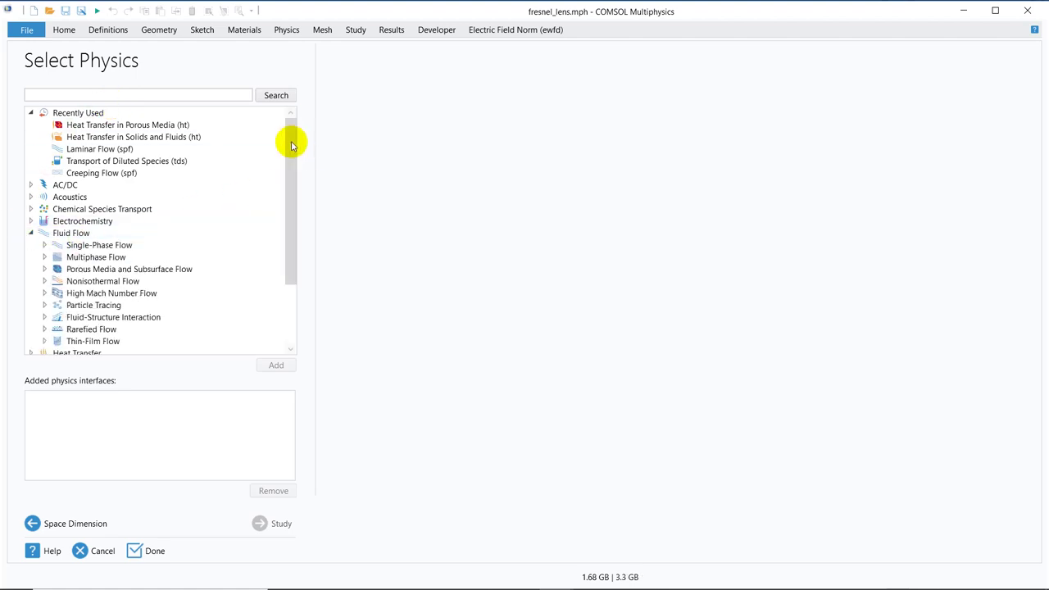
left_click_drag(292, 145, 292, 176)
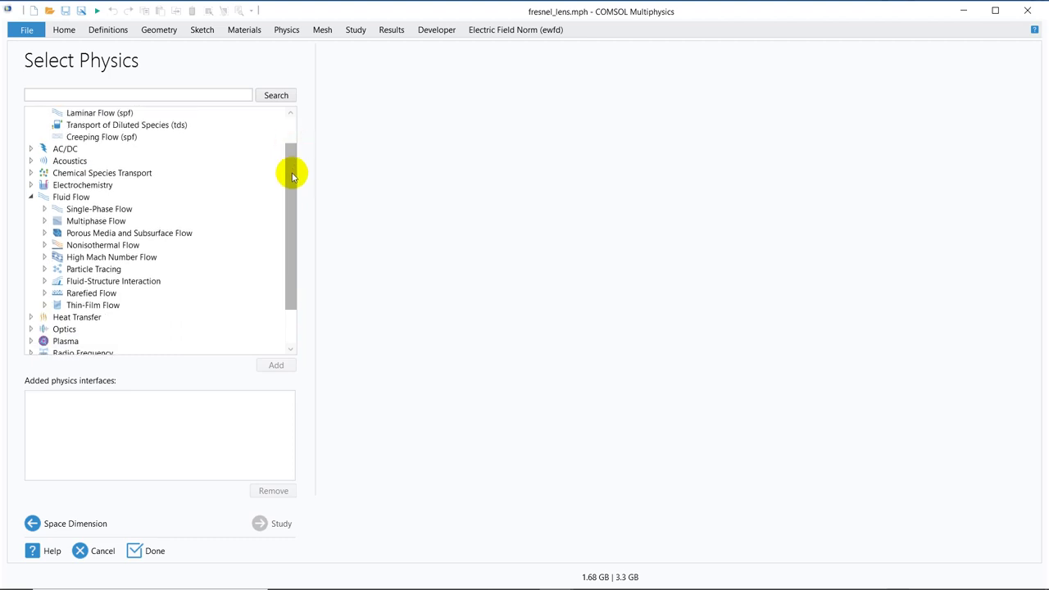
left_click(44, 221)
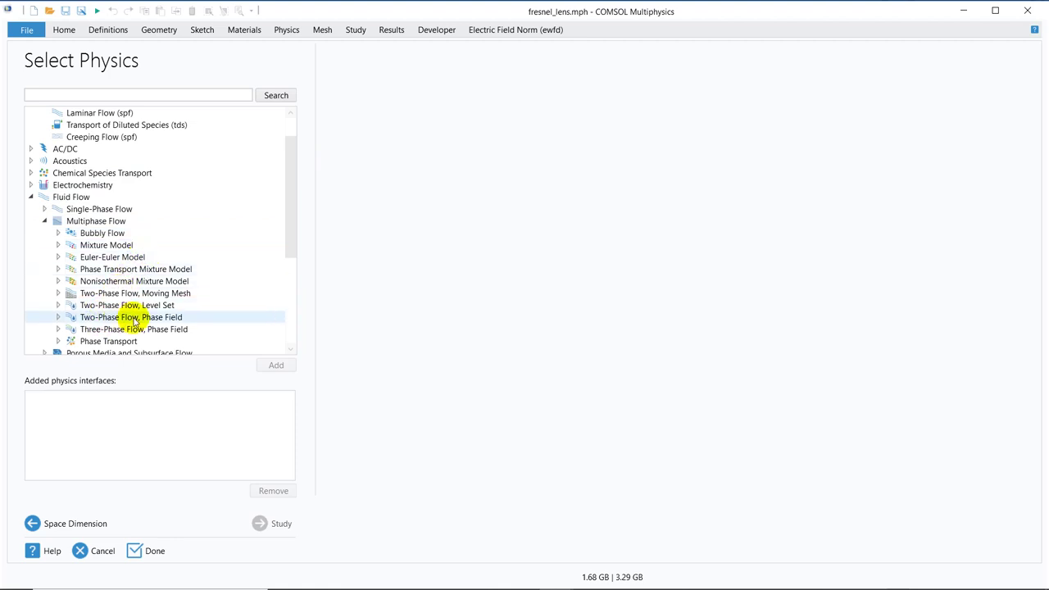
left_click(58, 317)
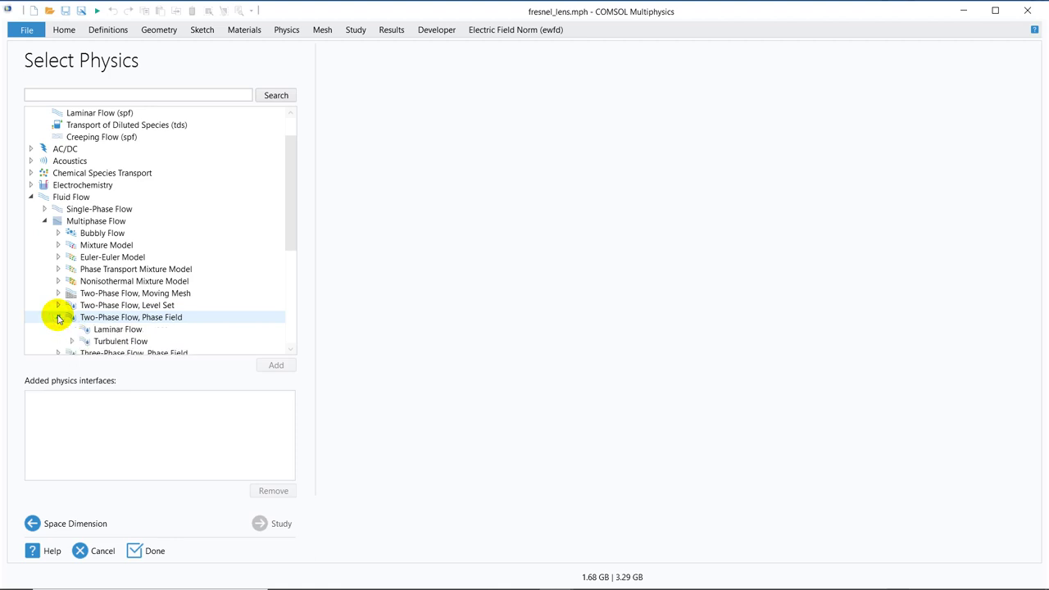
left_click(144, 331)
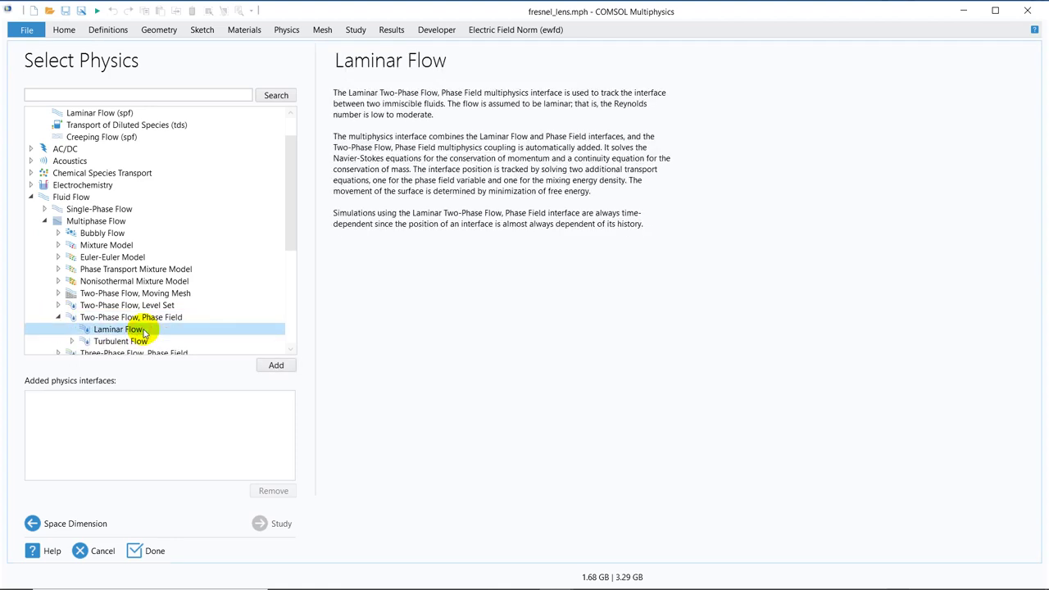
double_click(145, 331)
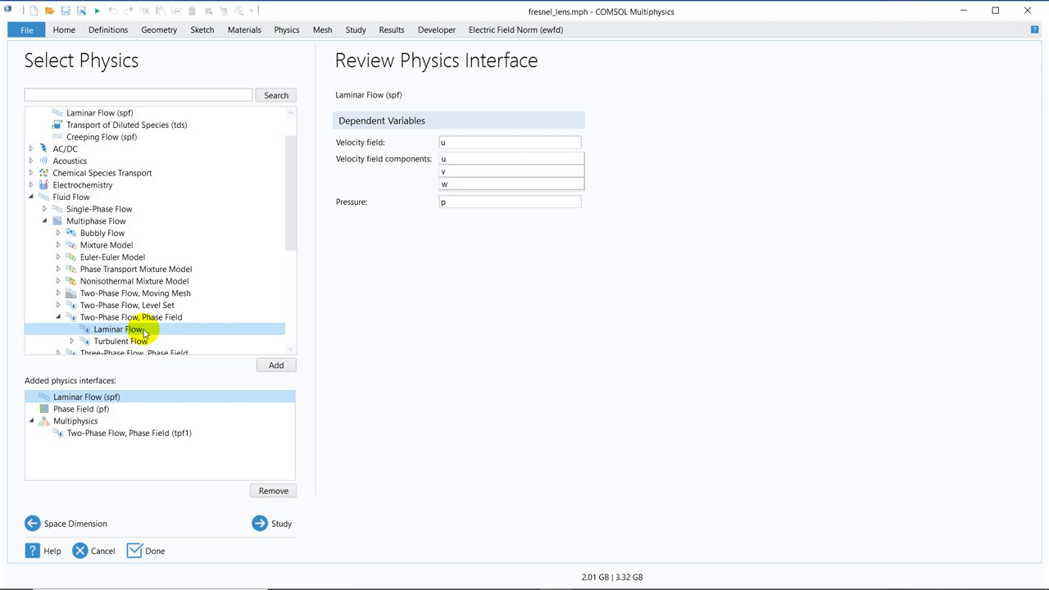
Step: Choose the Time Dependent with Phase Initialization study and finish the wizard
left_click(285, 524)
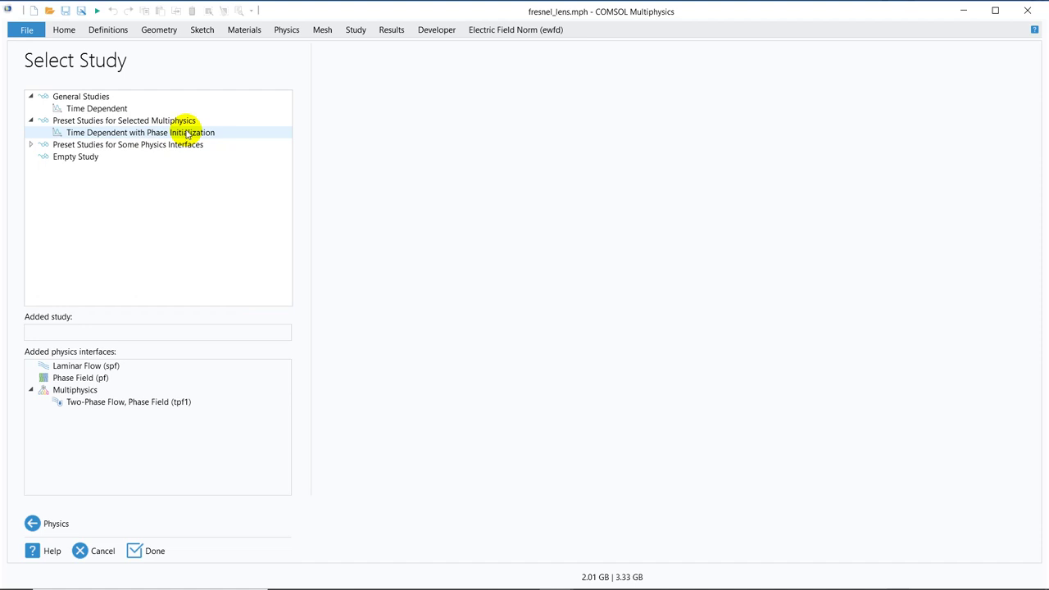
left_click(188, 134)
left_click(187, 134)
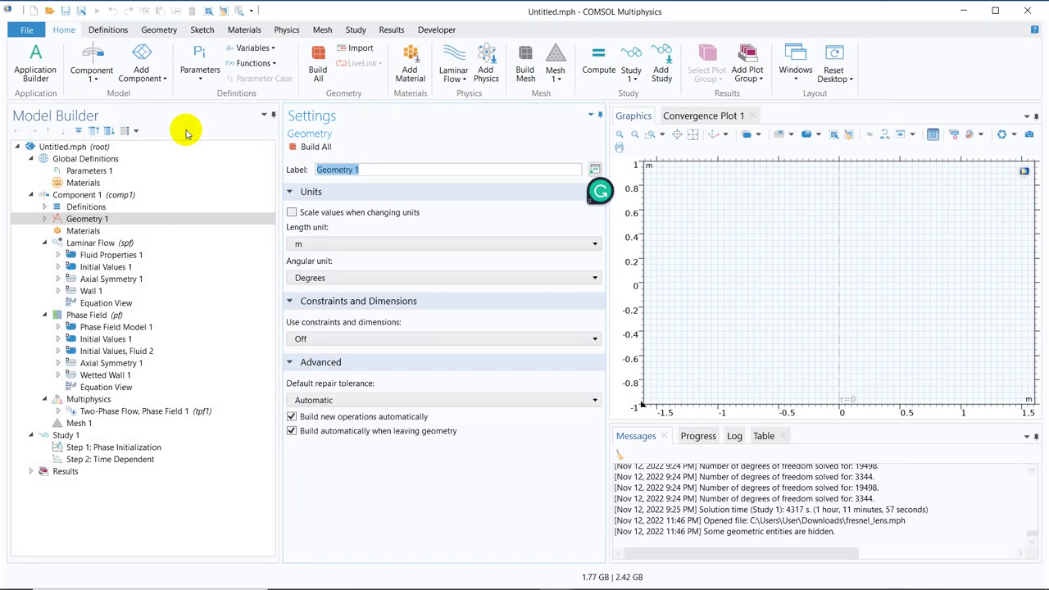
Step: Set the geometry length unit to mm and add a rectangle
left_click(375, 243)
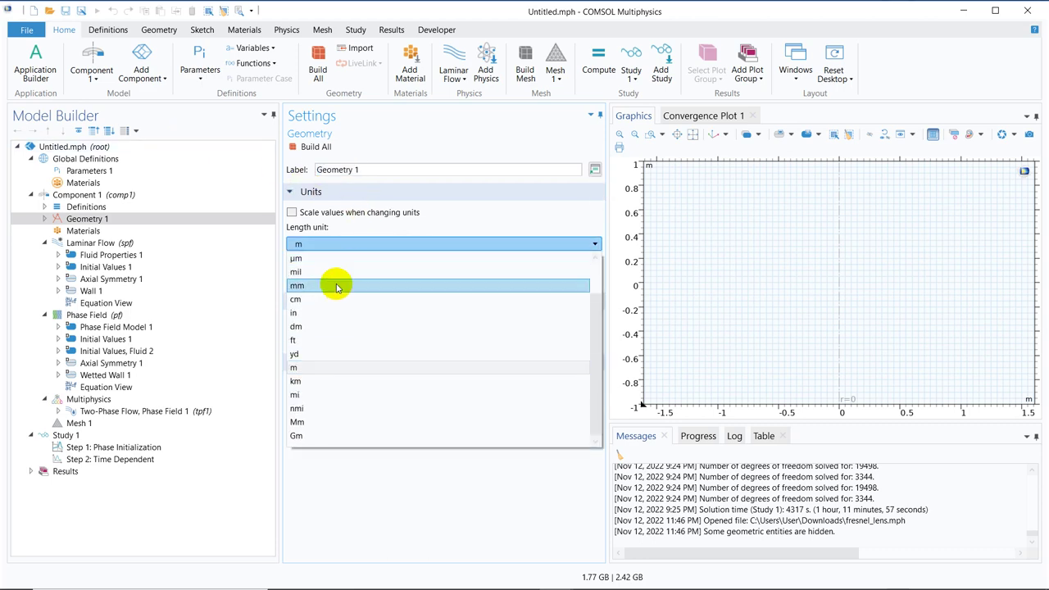
left_click(336, 286)
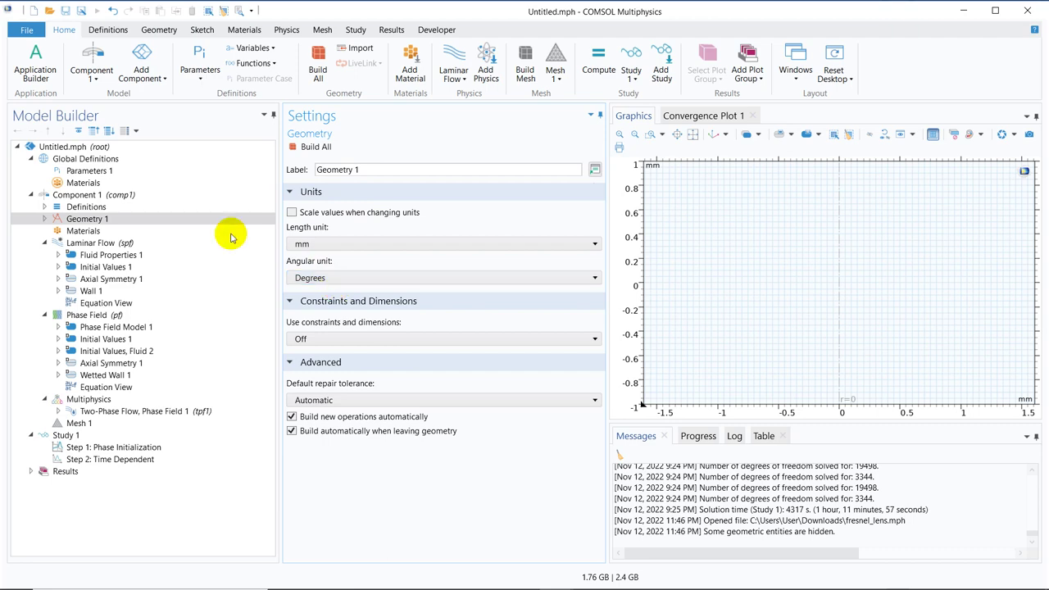
right_click(103, 223)
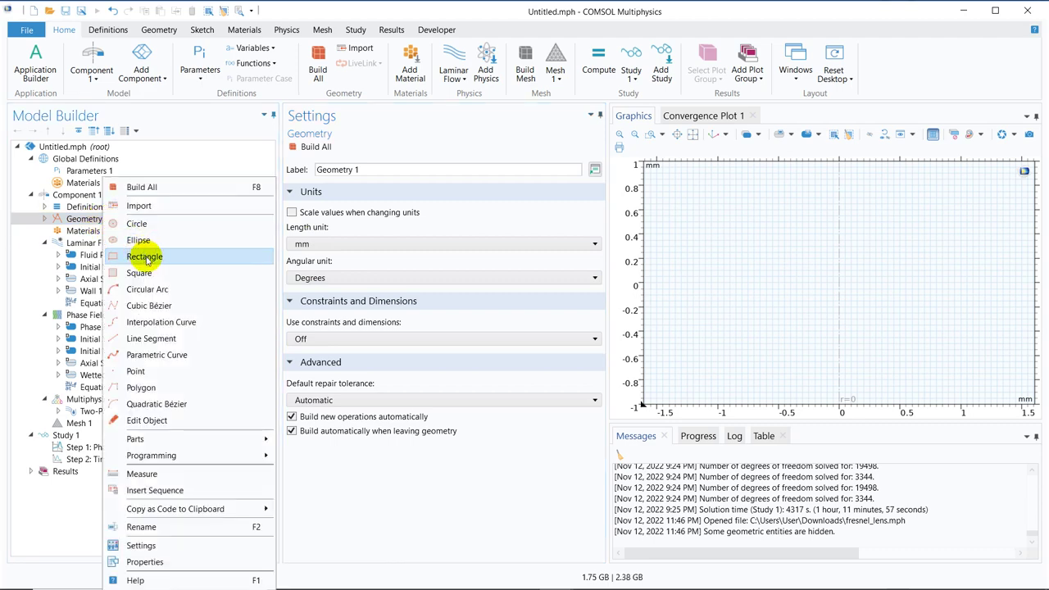
left_click(148, 259)
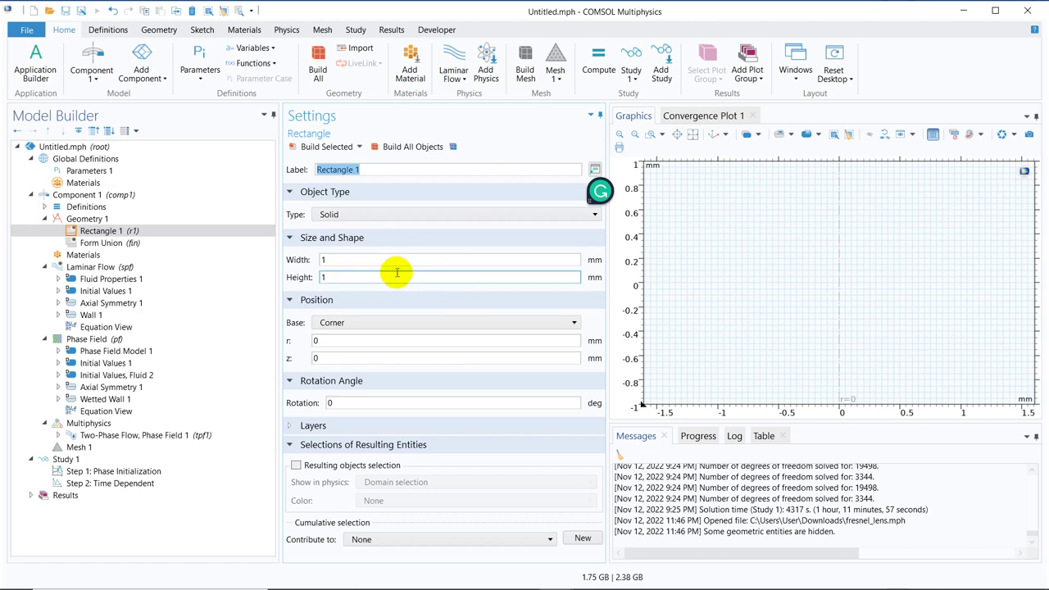
Step: Size the rectangle 0.4 mm wide by 0.2 mm high at z -0.2 and build it
left_click(336, 276)
left_click(341, 257)
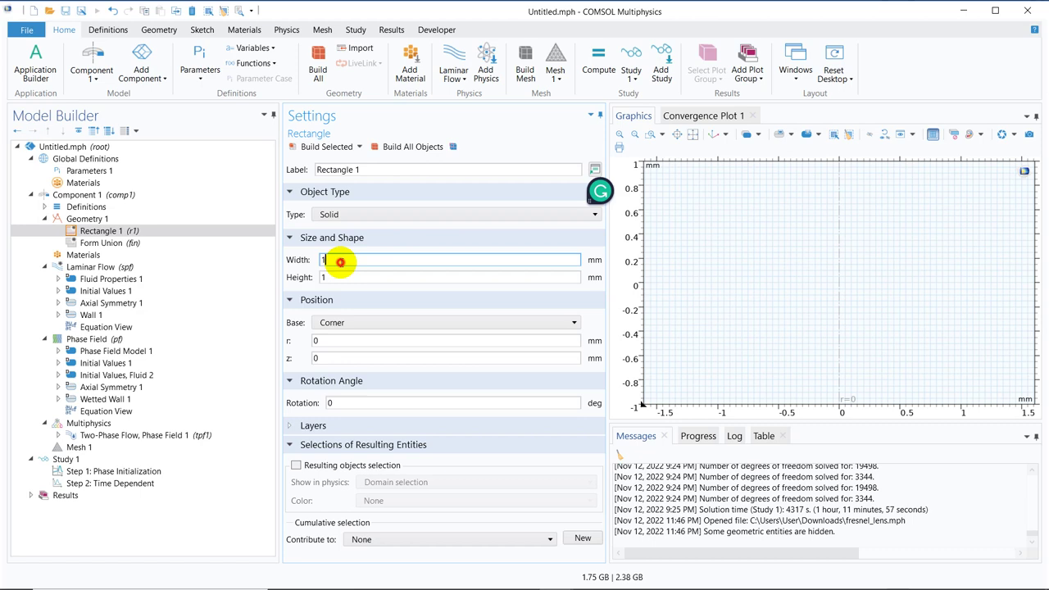
left_click(337, 277)
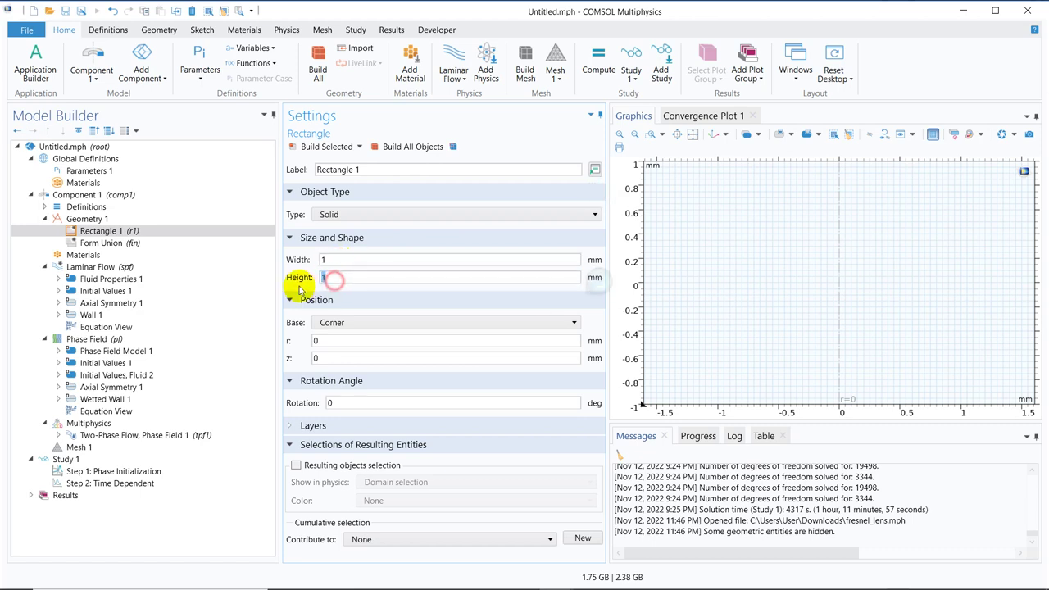
key("BackSpace")
type("0.2")
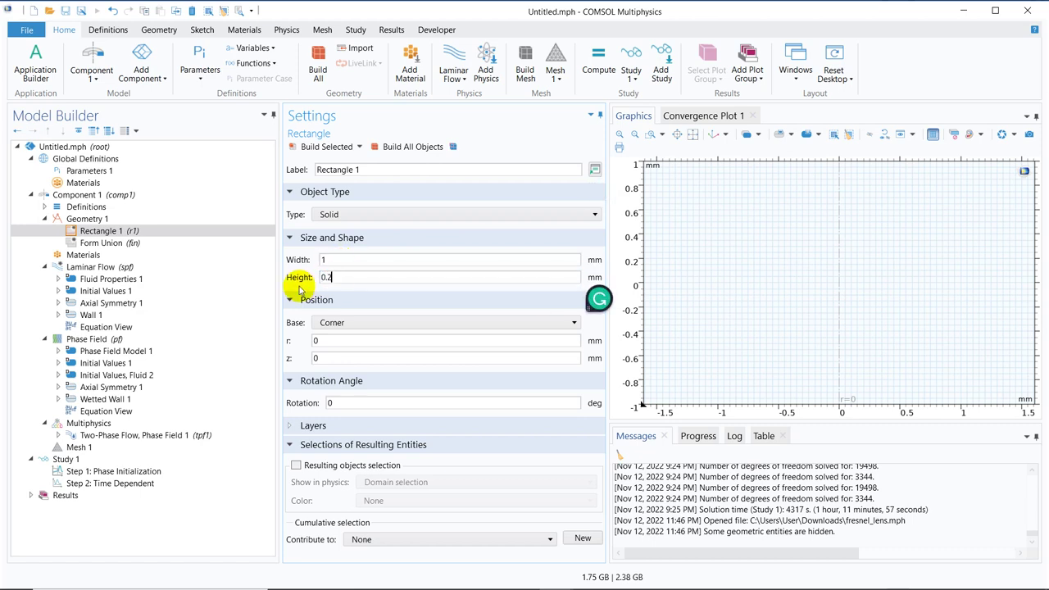
left_click(341, 259)
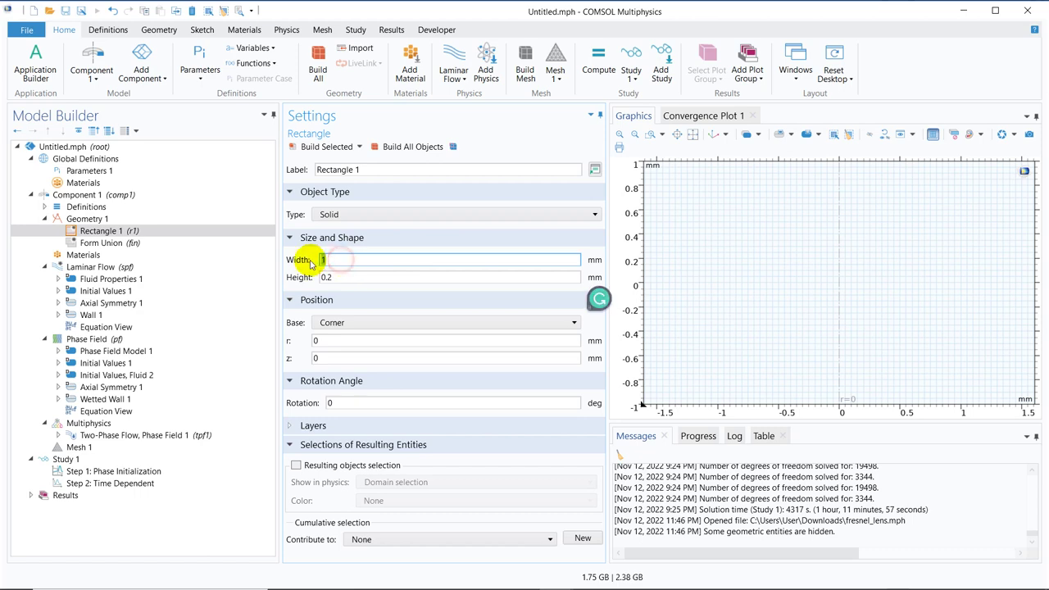
key("BackSpace")
type("0.4")
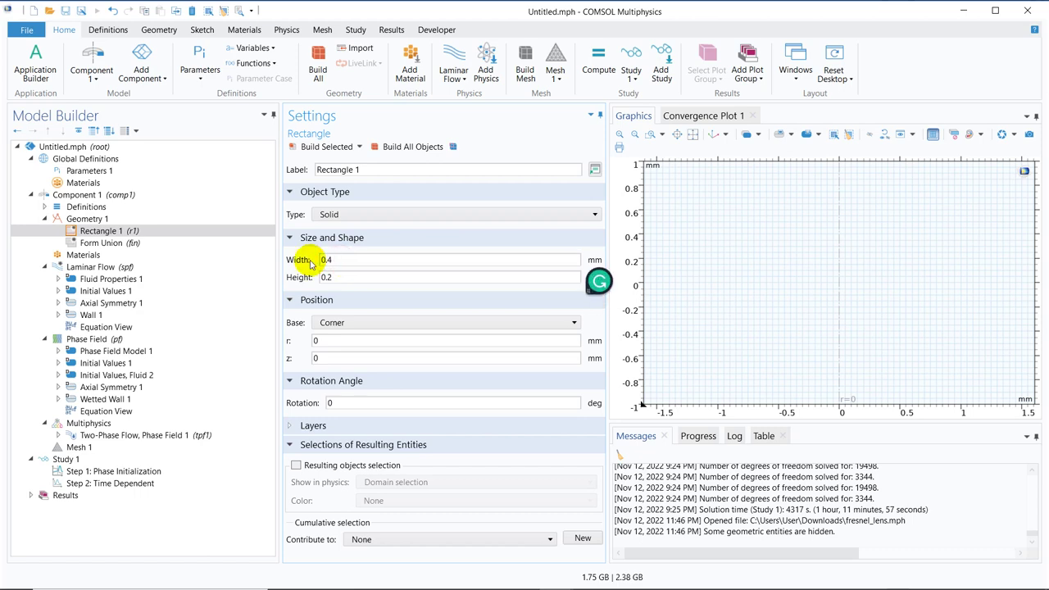
left_click(320, 359)
key("BackSpace")
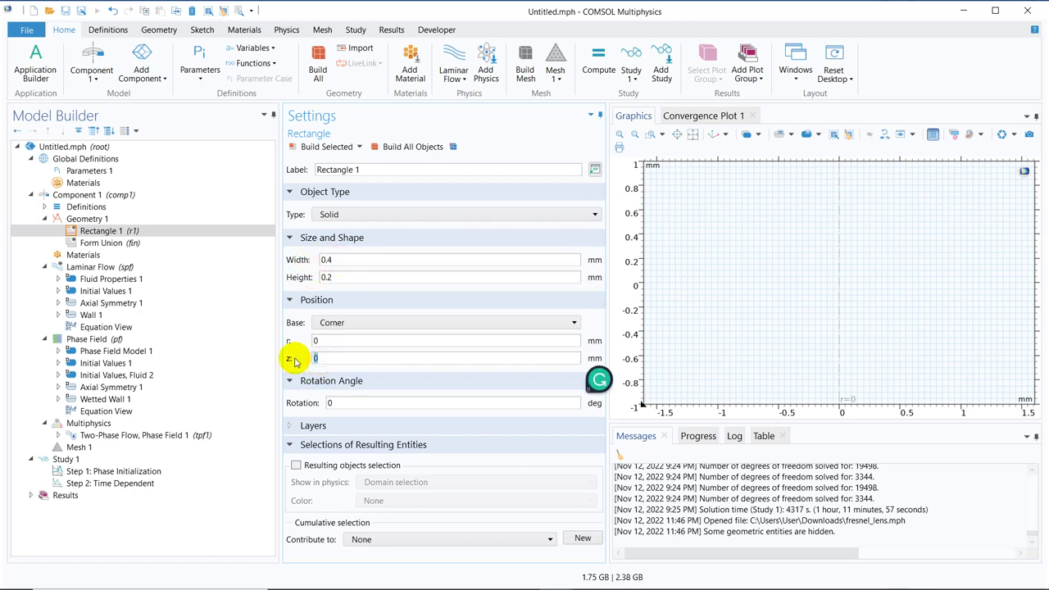
type("-0.2")
left_click(325, 145)
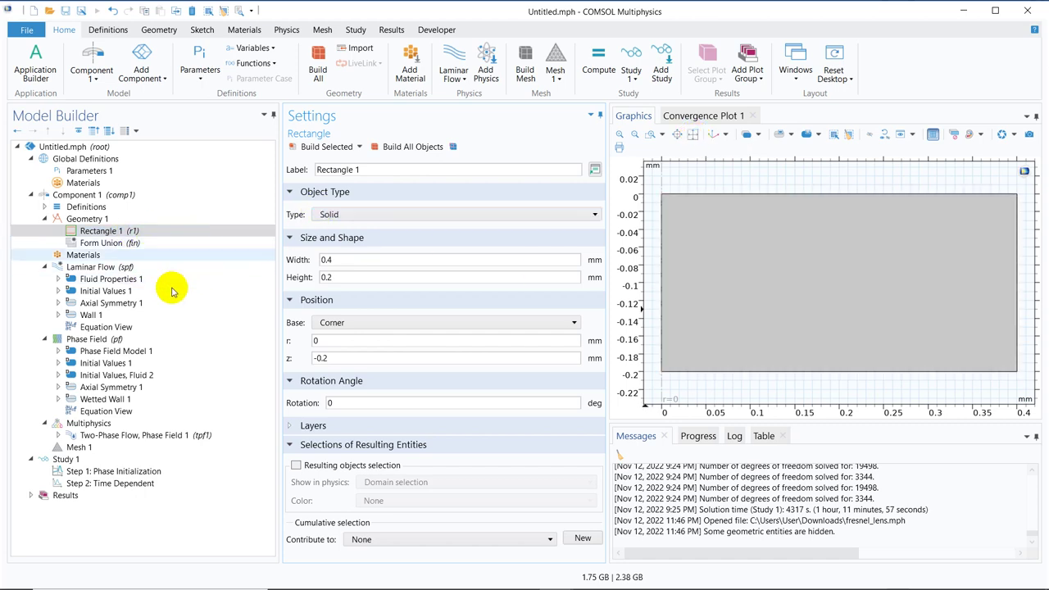
left_click(113, 220)
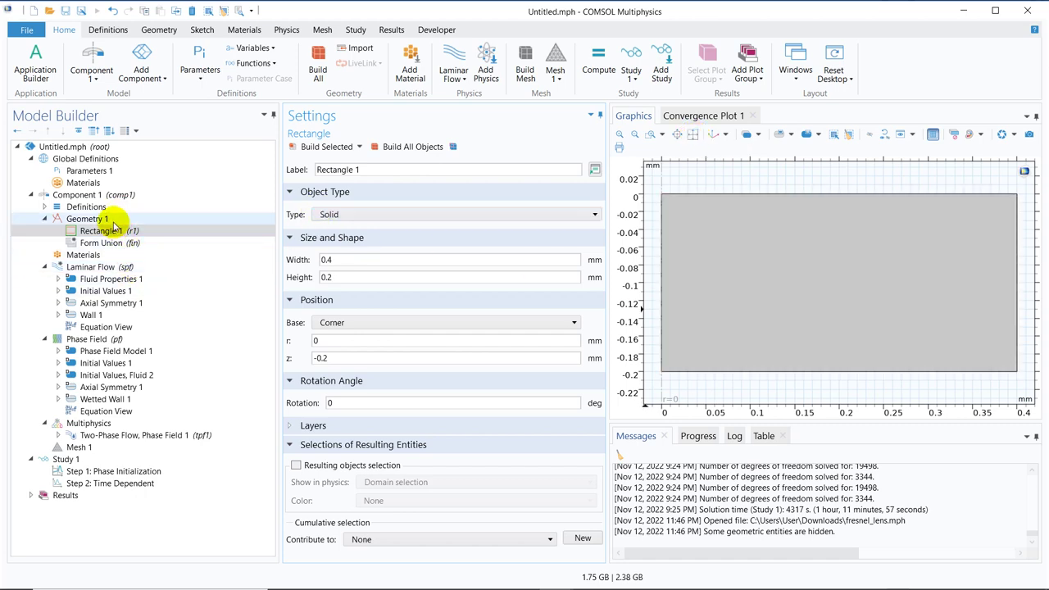
Step: Add and build a second rectangle 0.2 mm wide and 5 mm high
right_click(112, 220)
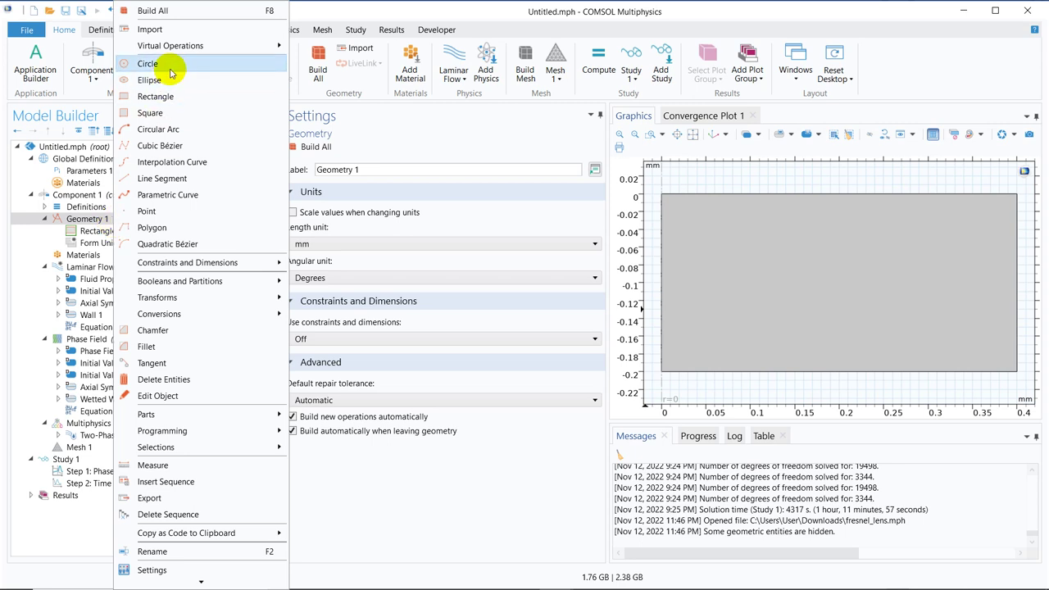
left_click(172, 97)
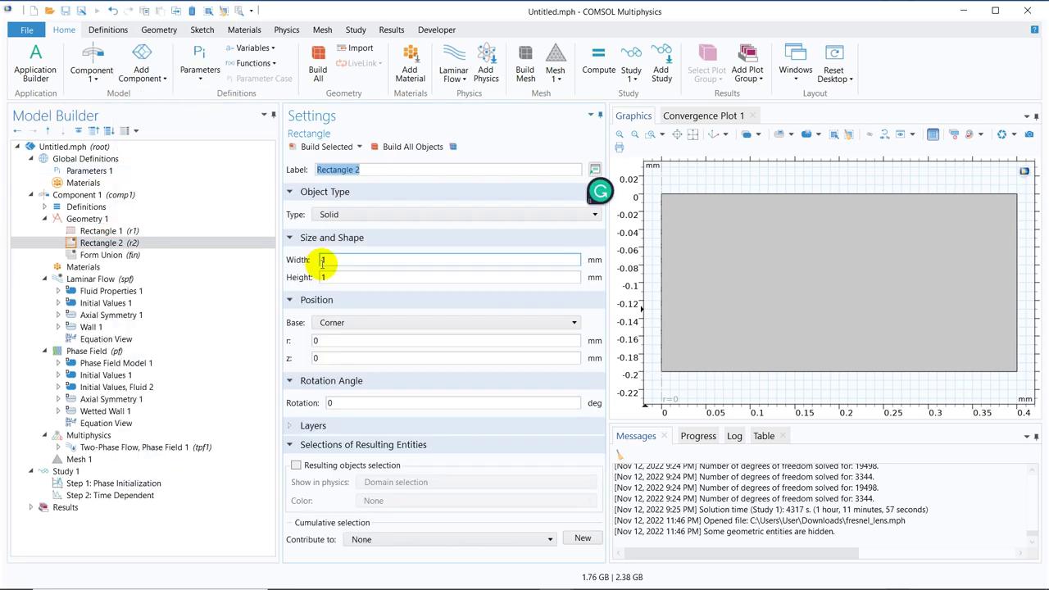
left_click(125, 232)
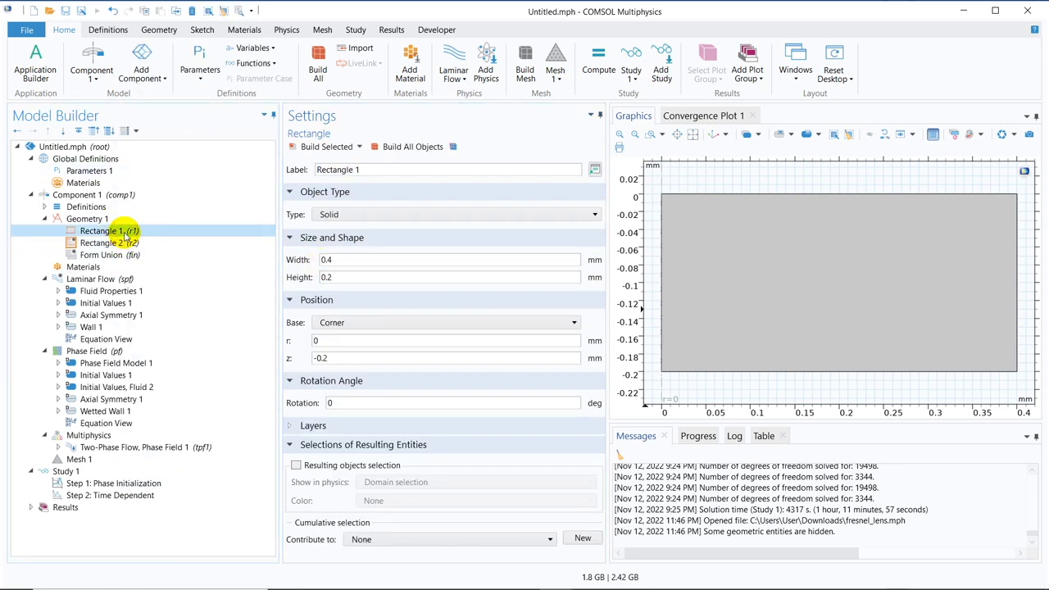
left_click(114, 243)
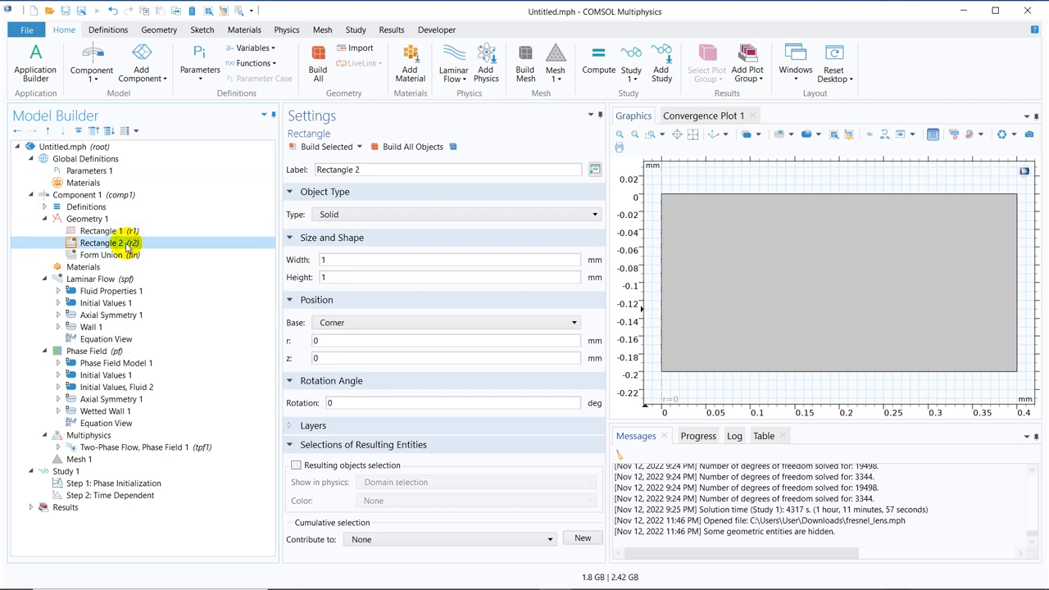
left_click(338, 278)
key("BackSpace")
type("5")
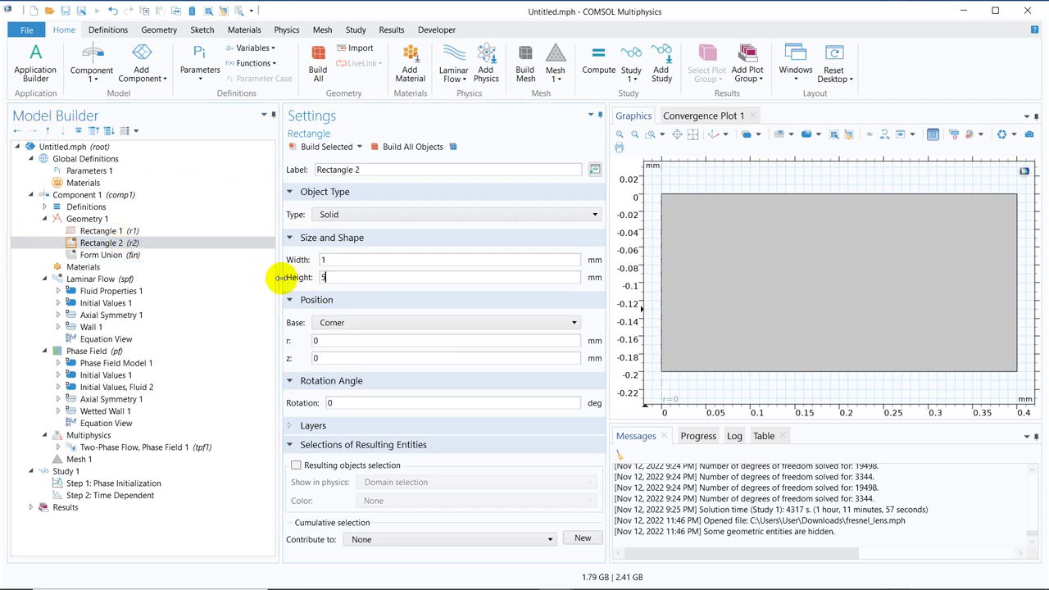
left_click(345, 259)
key("BackSpace")
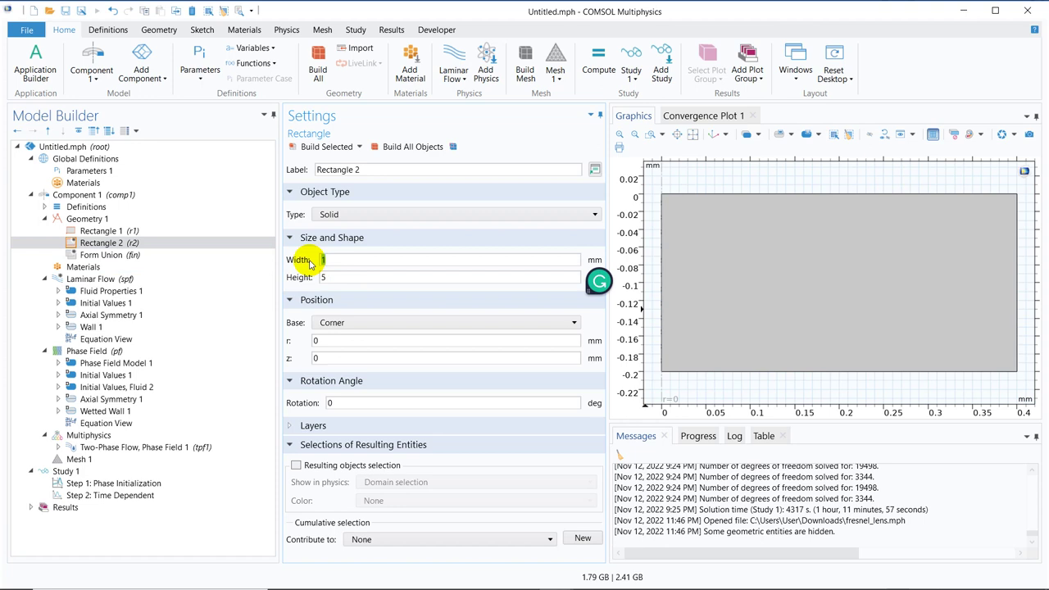
type("0.2")
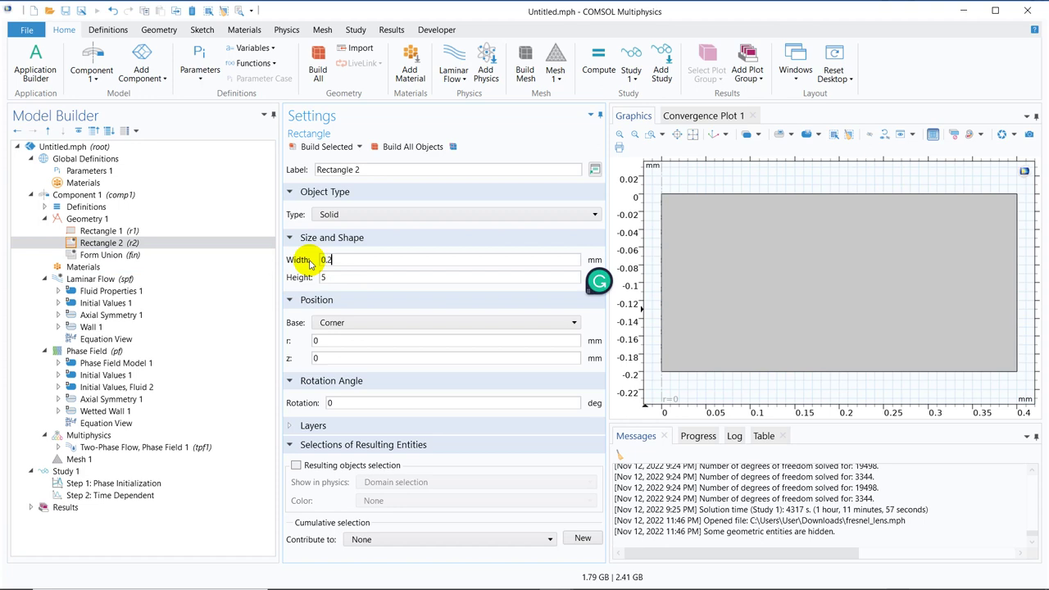
left_click(328, 146)
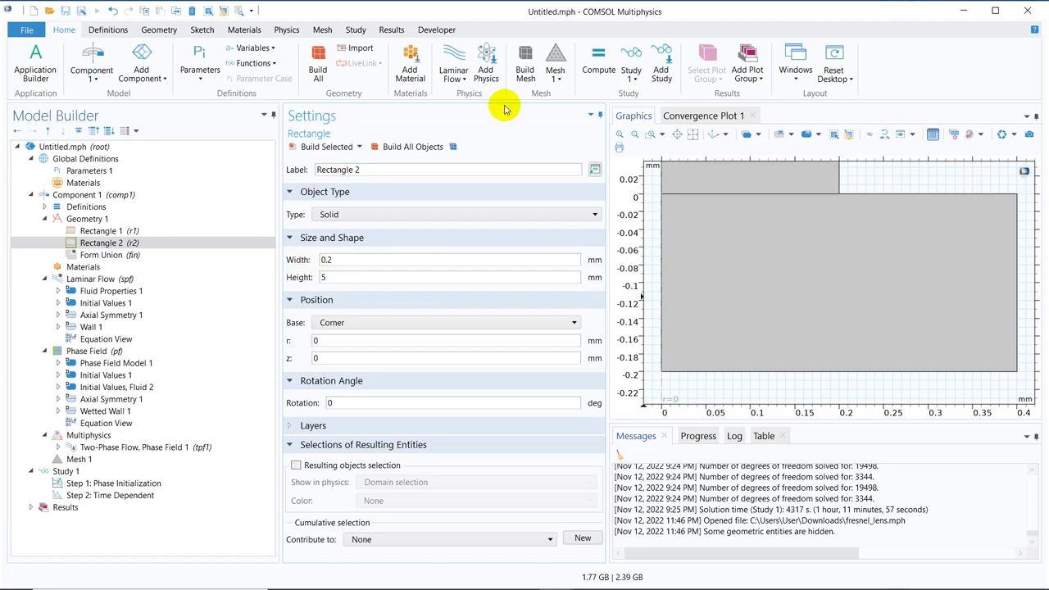
left_click(693, 135)
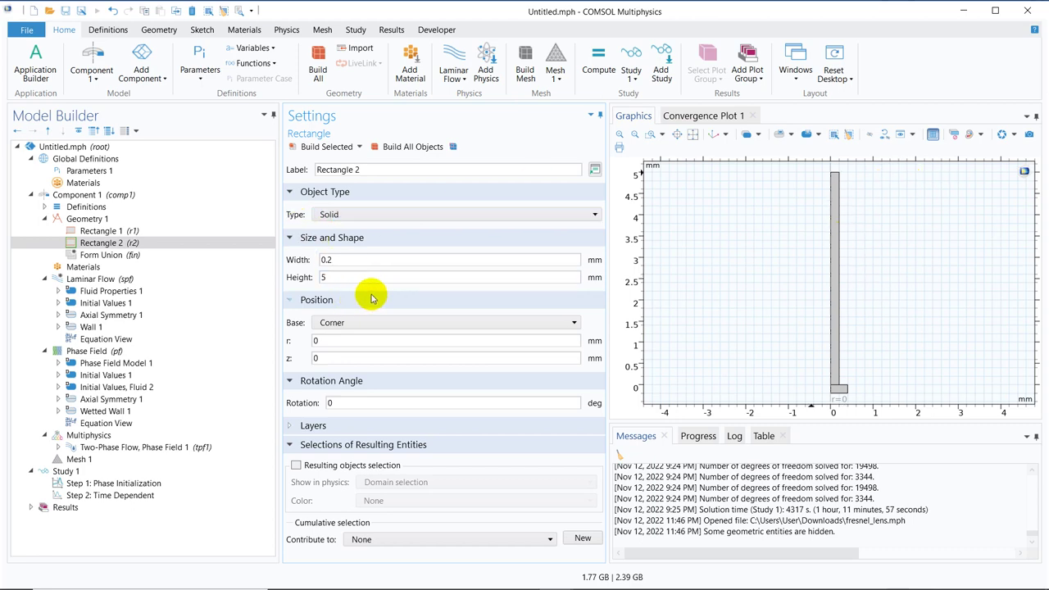
Step: Change the second rectangle's height to 2.0 mm and rebuild, fitting the view
double_click(342, 278)
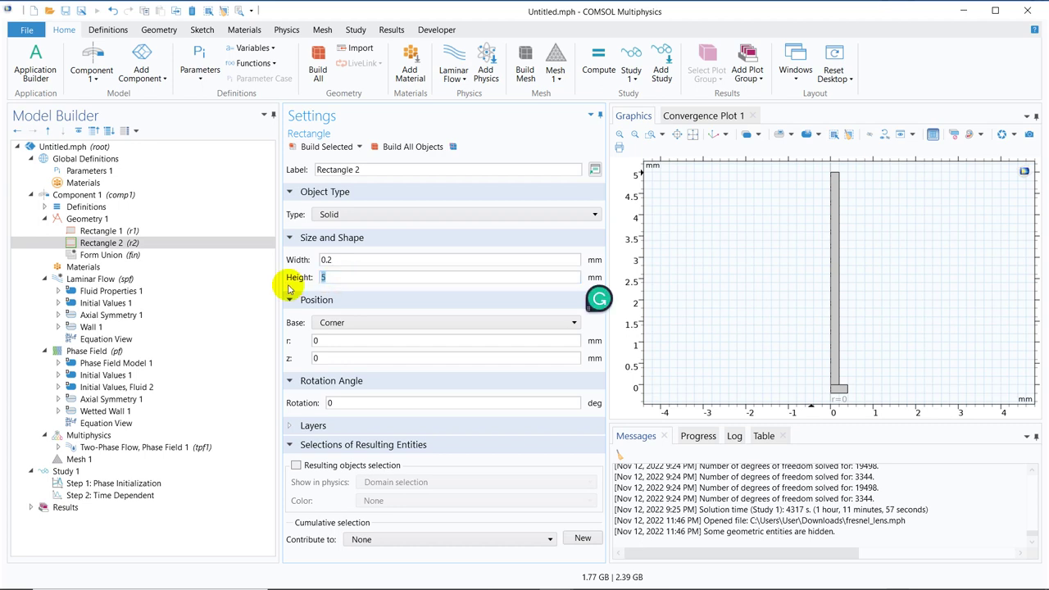
type("2.0")
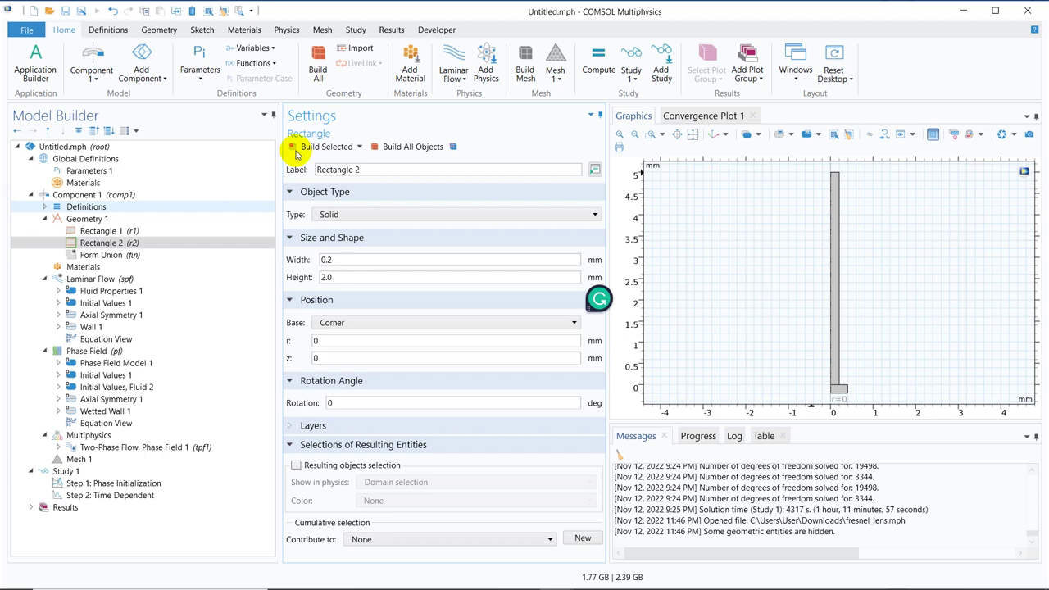
left_click(326, 149)
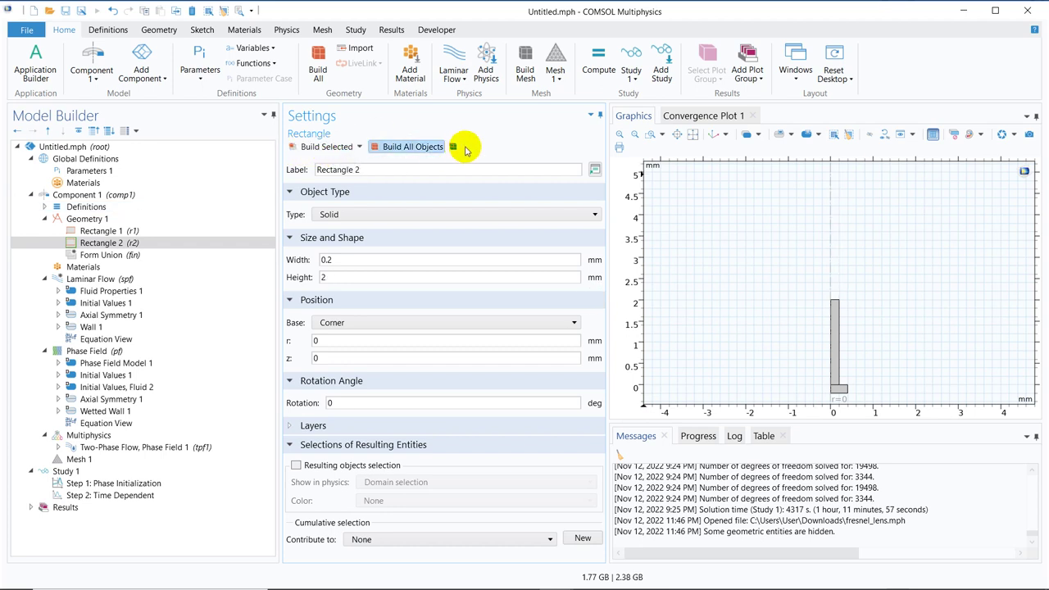
left_click(694, 135)
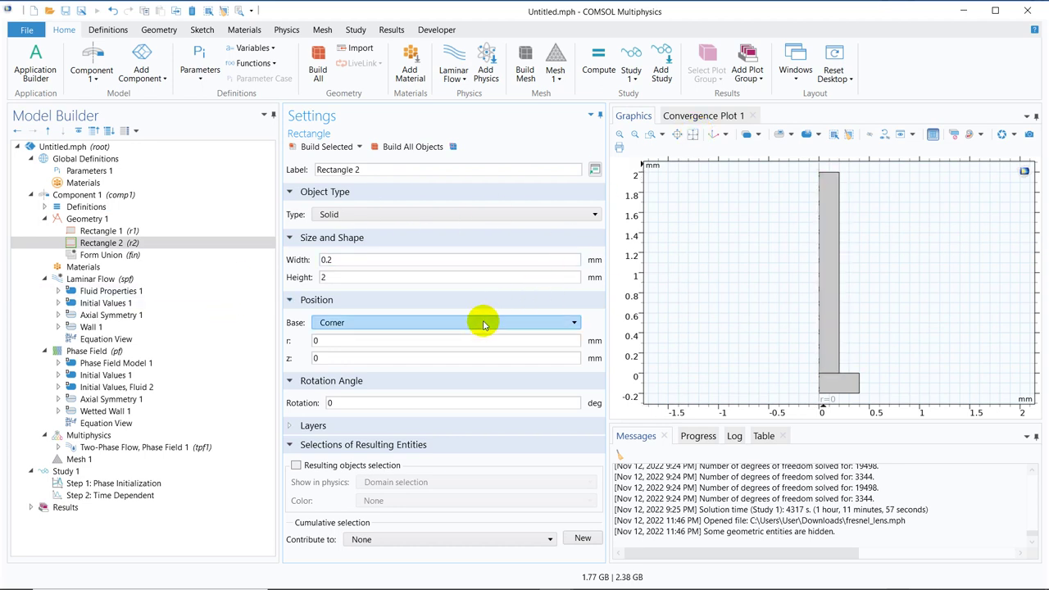
Step: Add Air [gas] and H2O water from the recent materials library
left_click(122, 270)
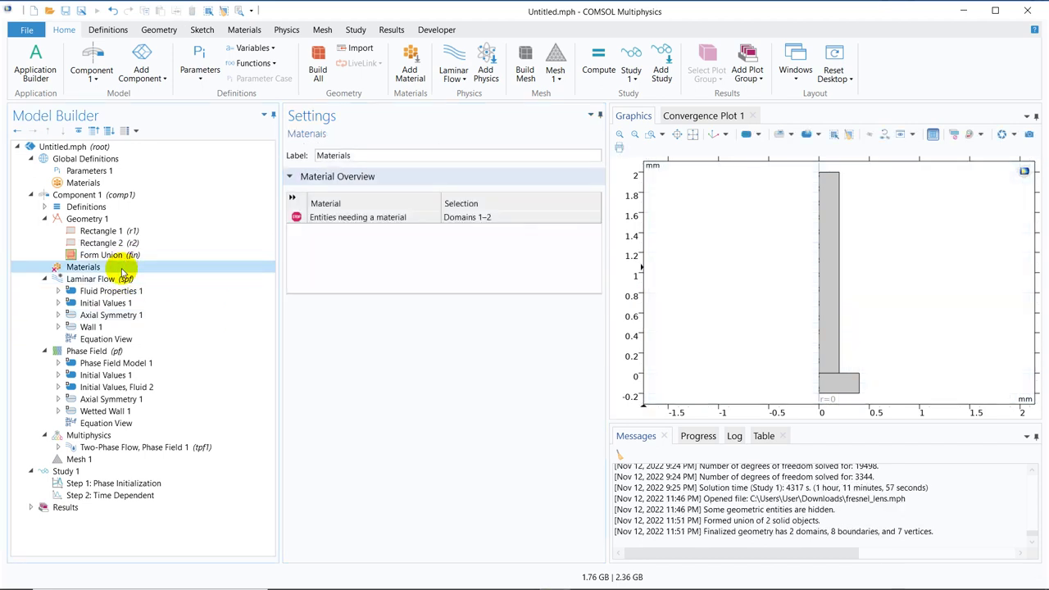
right_click(122, 270)
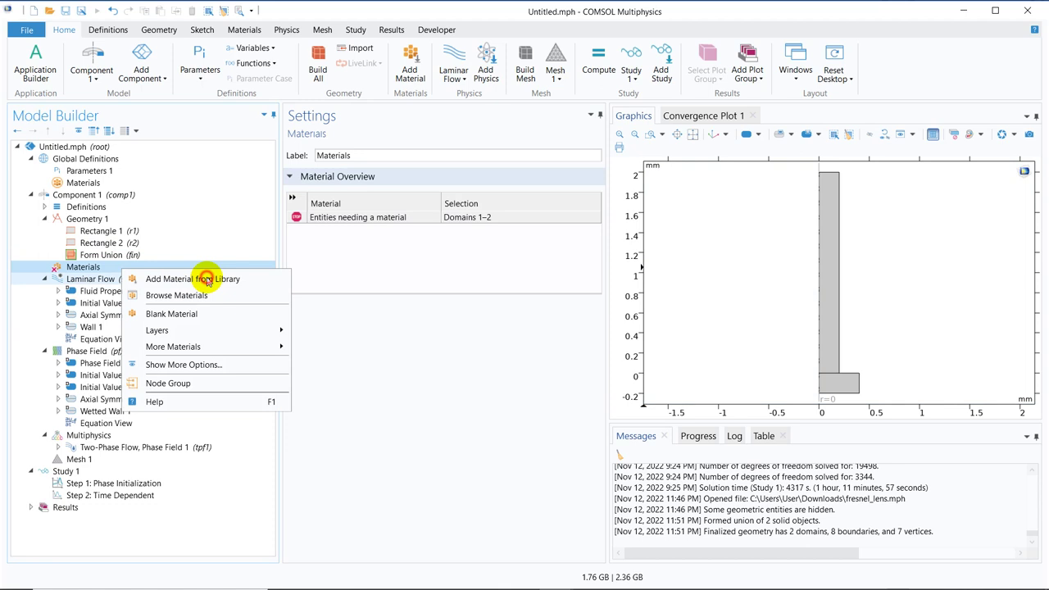
left_click(206, 281)
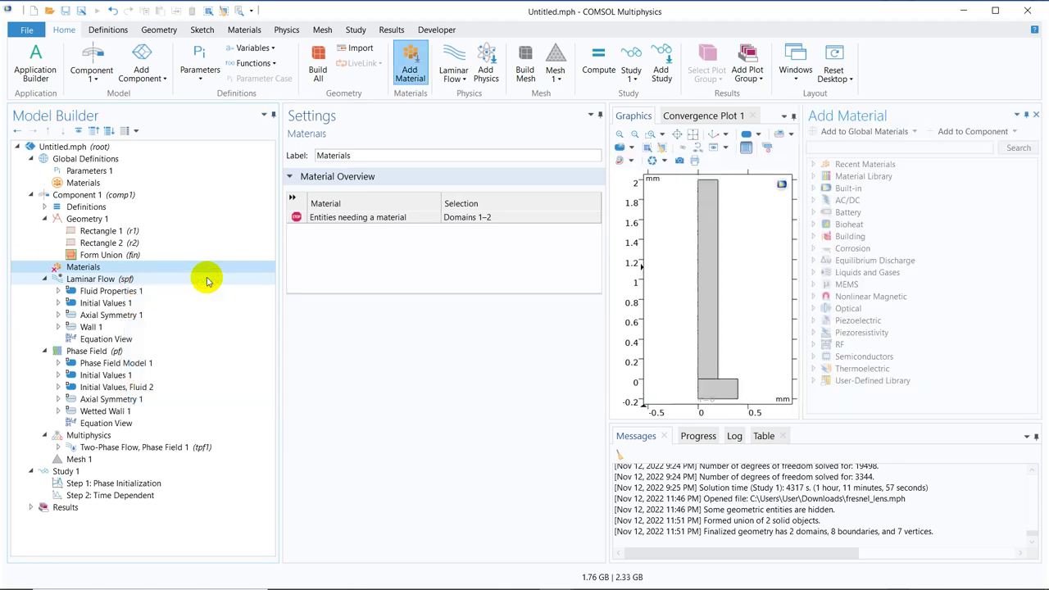
left_click(813, 165)
left_click(865, 178)
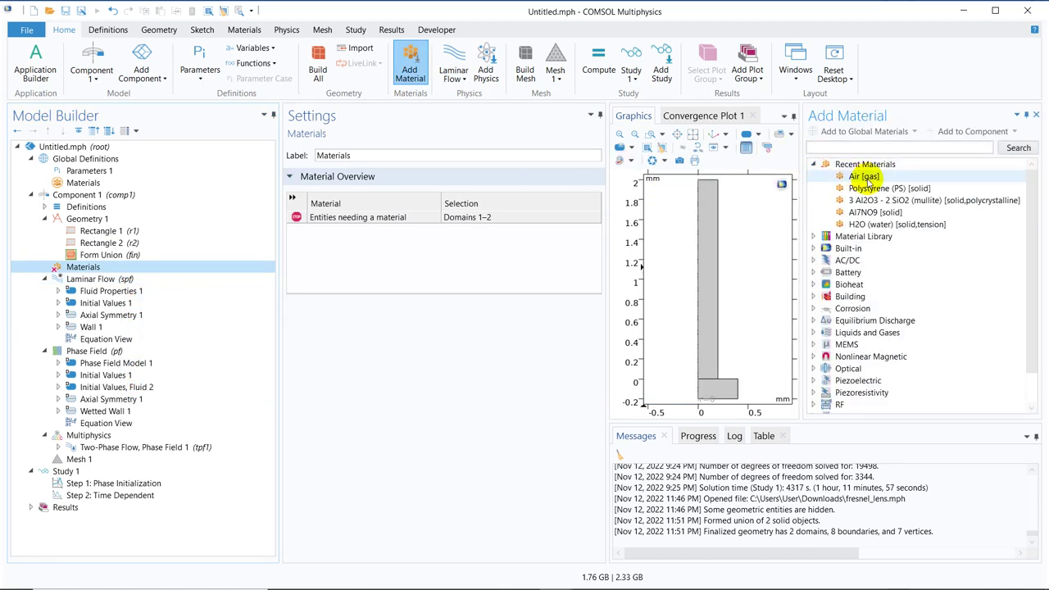
double_click(866, 177)
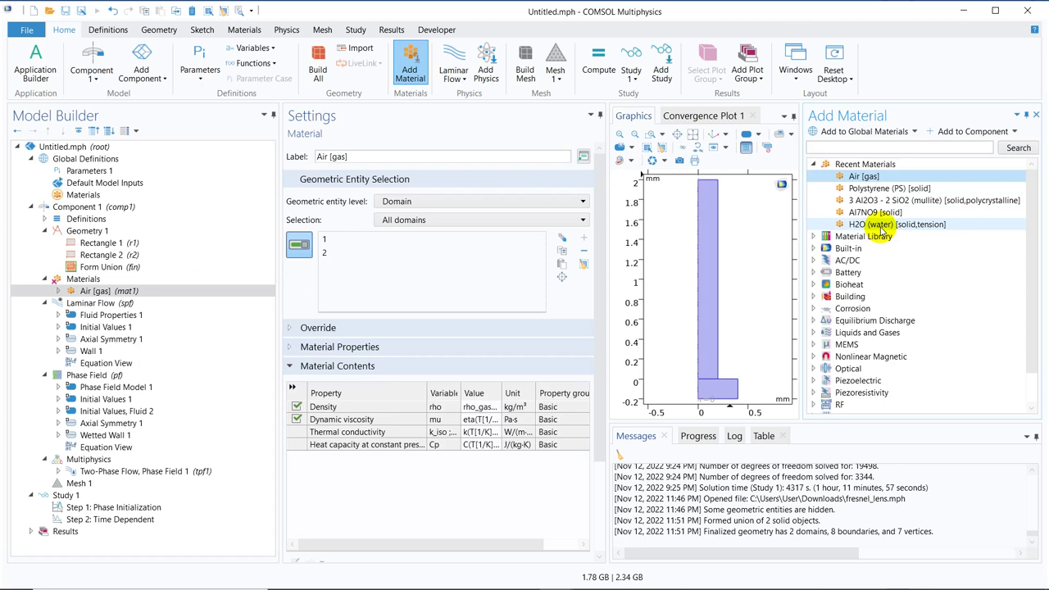
left_click(882, 225)
double_click(882, 226)
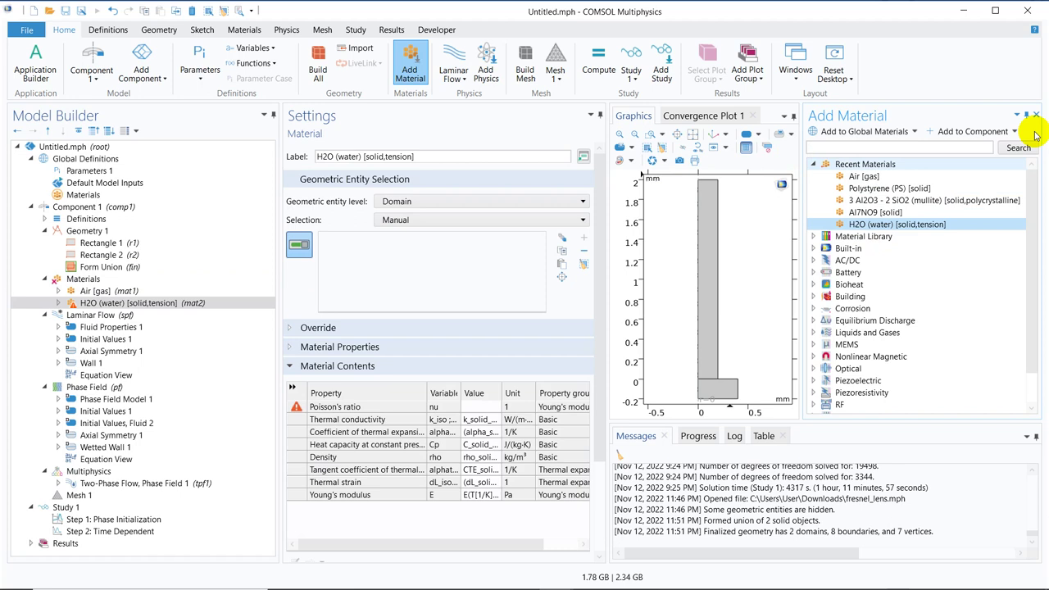
Step: Assign water to the lower reservoir domain 1 only
left_click(705, 235)
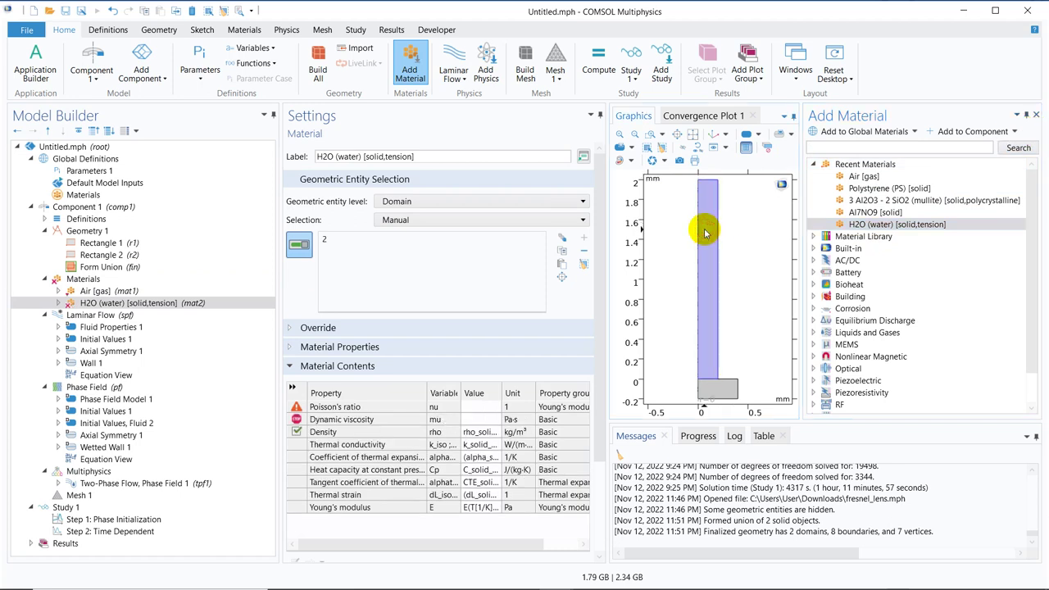
left_click(705, 235)
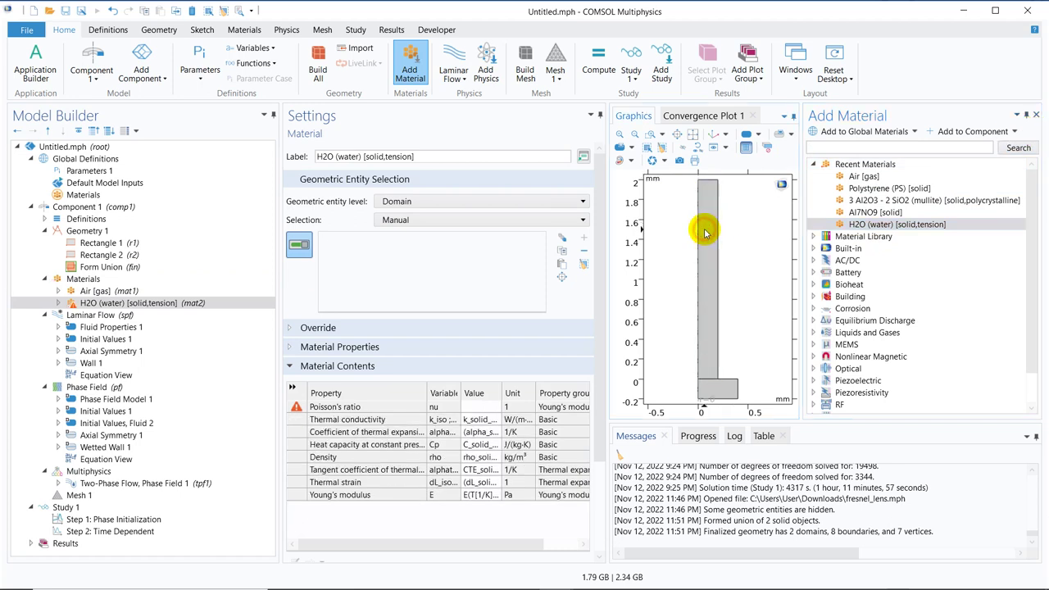
left_click(720, 392)
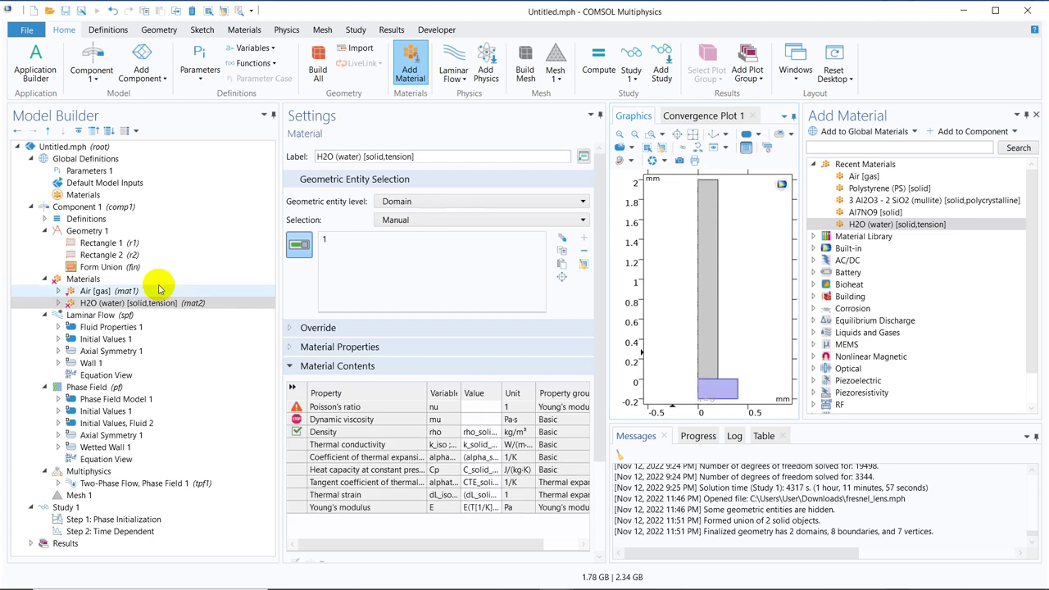
left_click(123, 291)
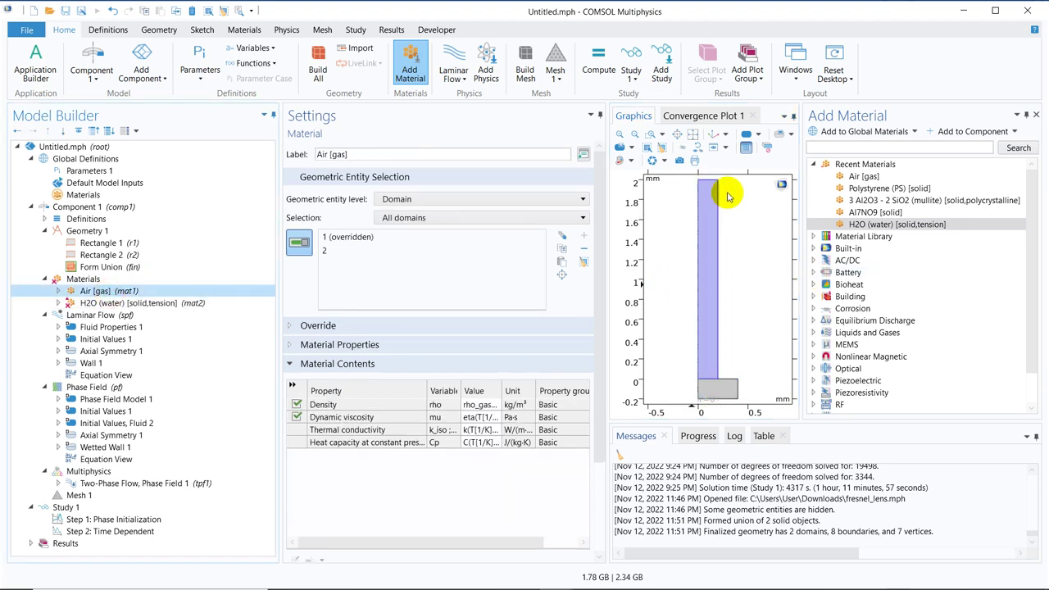
left_click(131, 303)
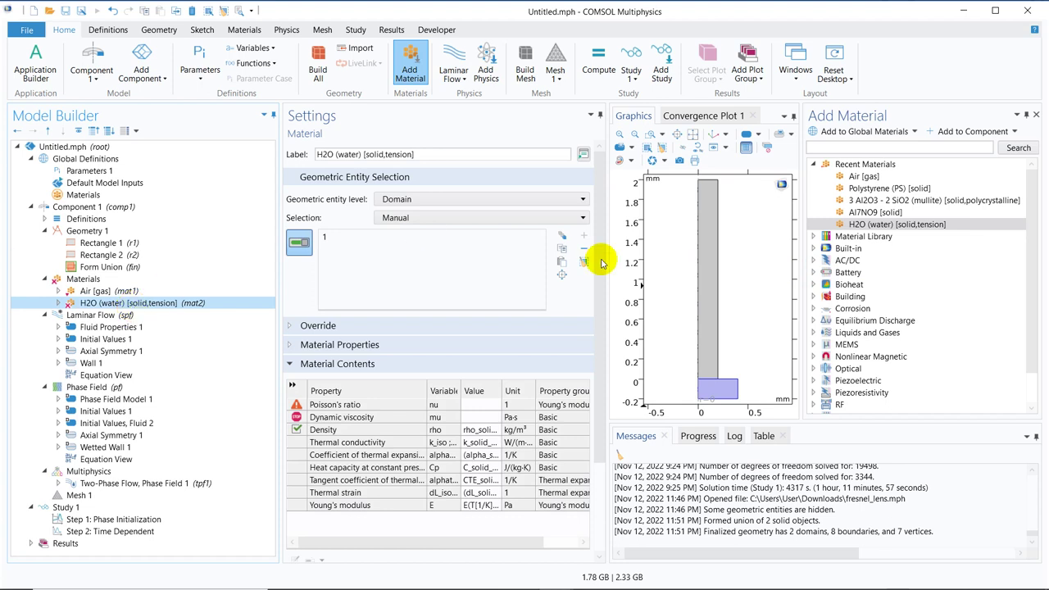
left_click(1038, 115)
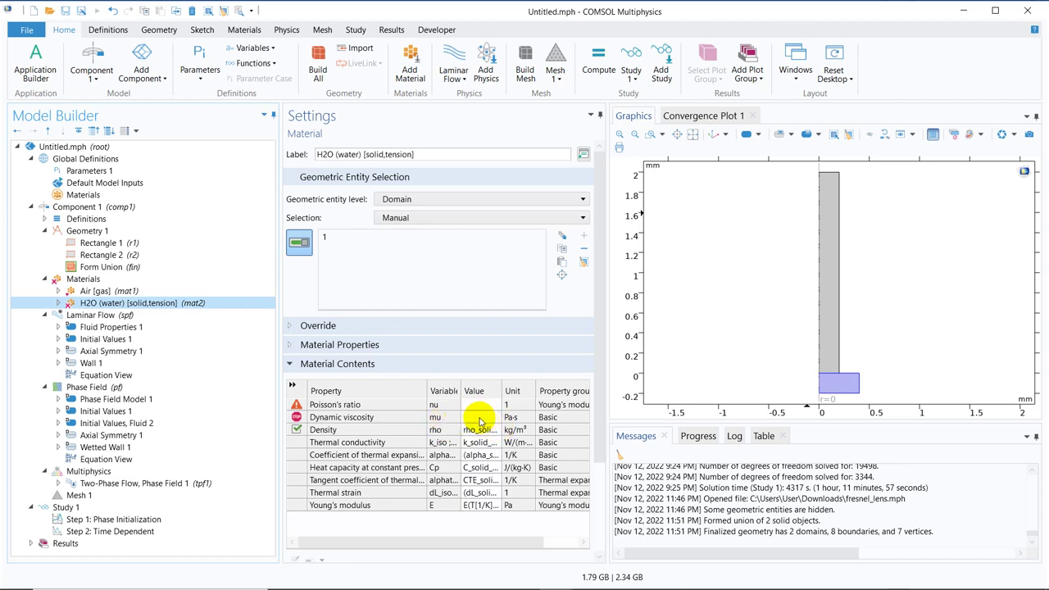
Step: Set water's dynamic viscosity to 0.001 Pa·s
left_click(478, 418)
type("0.001")
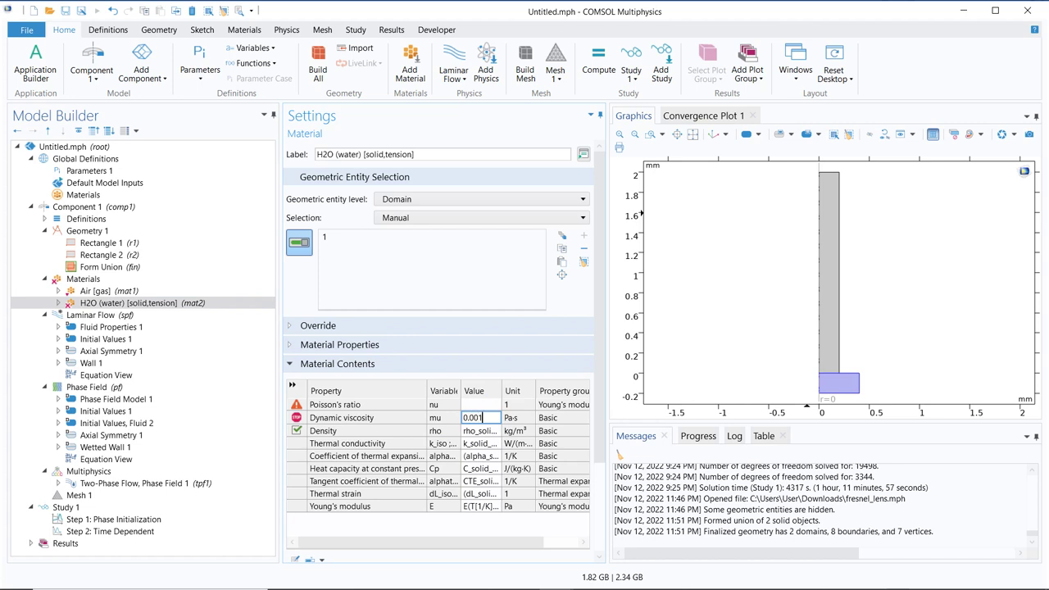
left_click(480, 420)
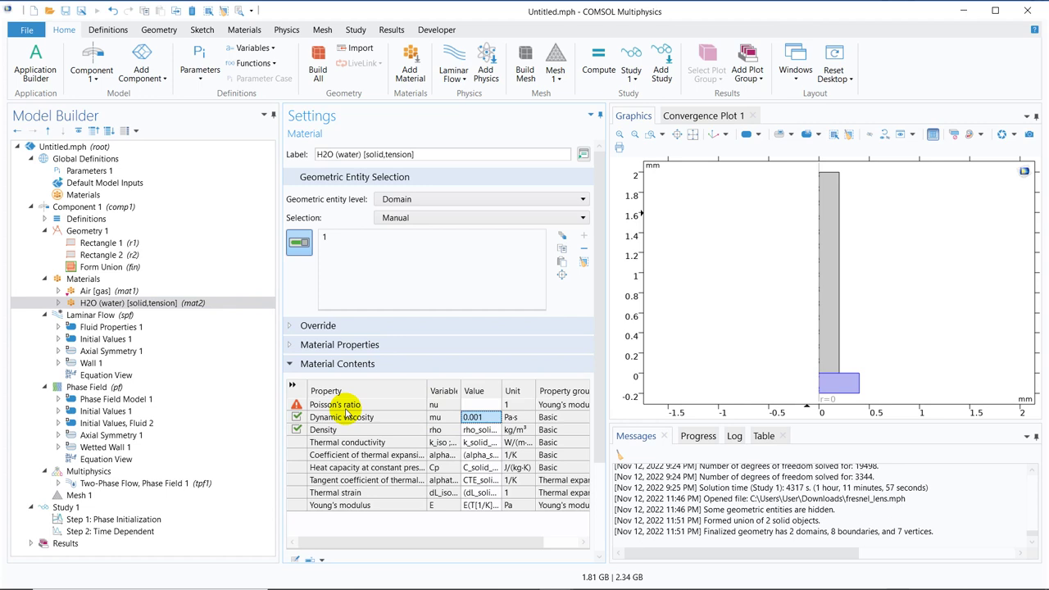
left_click(361, 406)
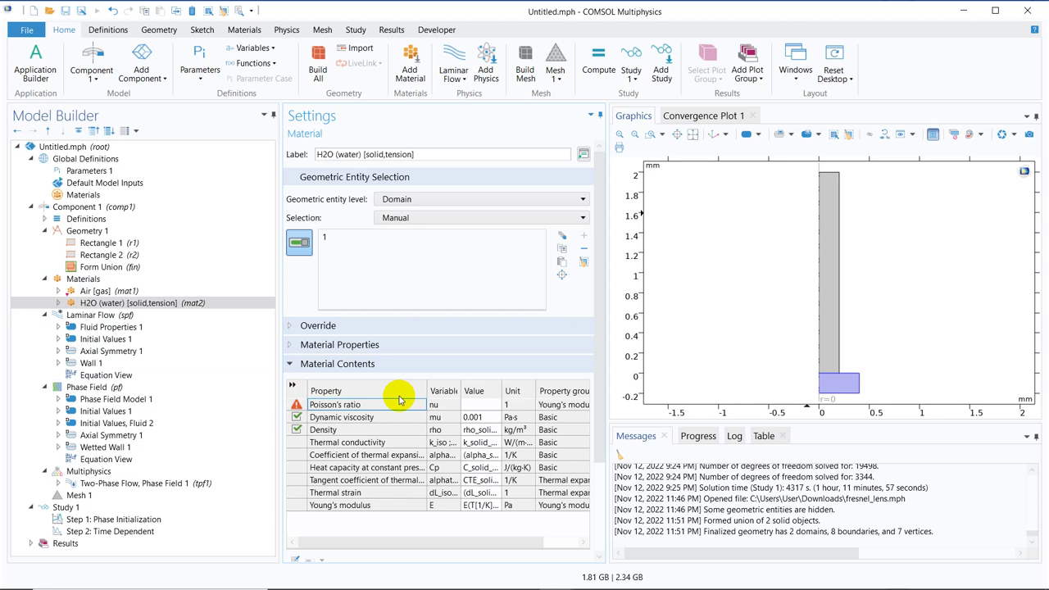
Step: Add a Laminar Flow outlet on the top boundary 5
left_click(103, 322)
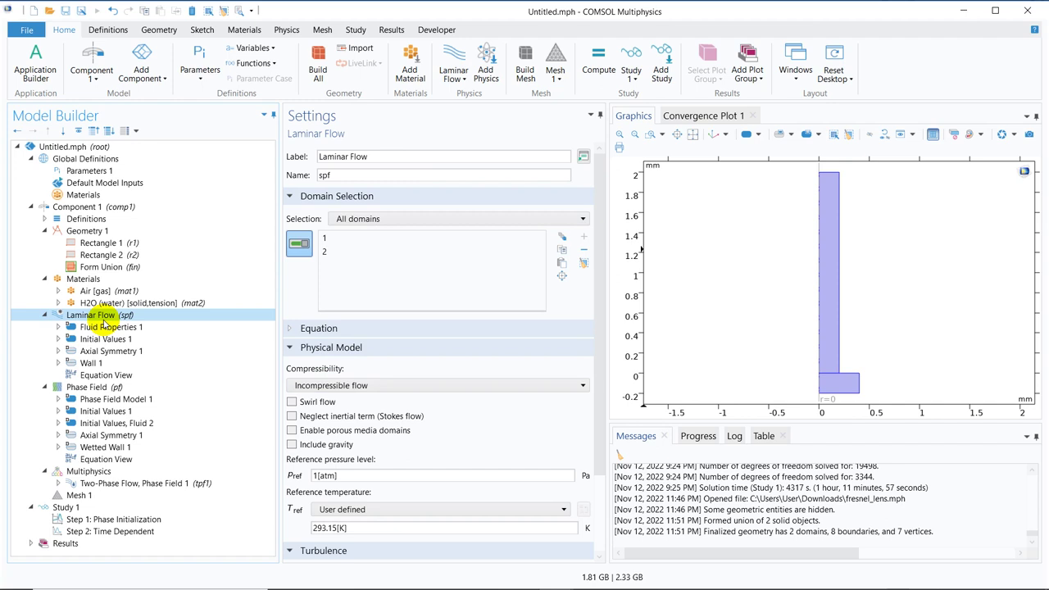
left_click(117, 387)
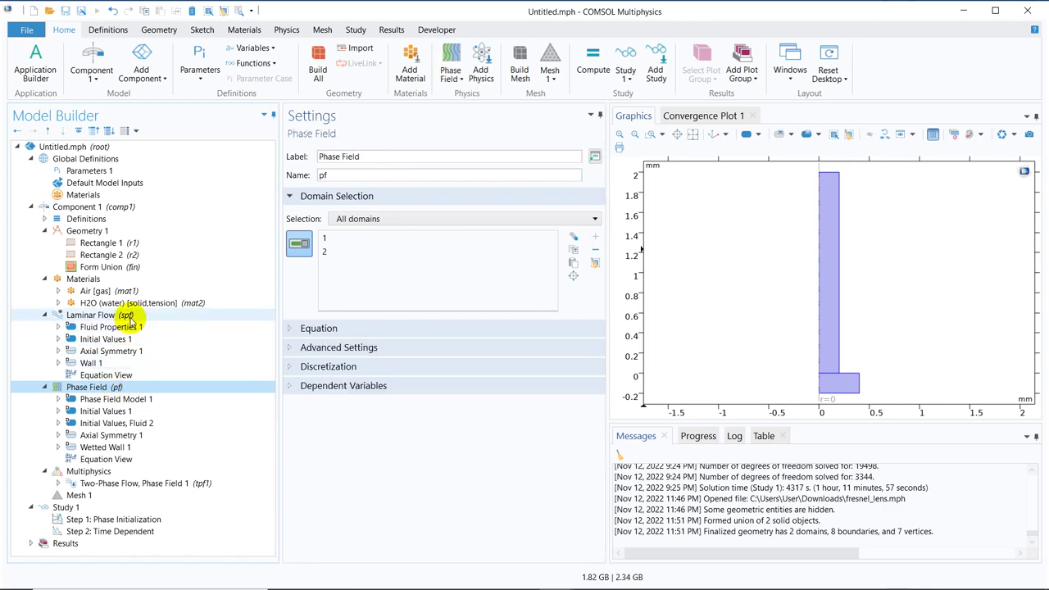
left_click(128, 318)
right_click(129, 321)
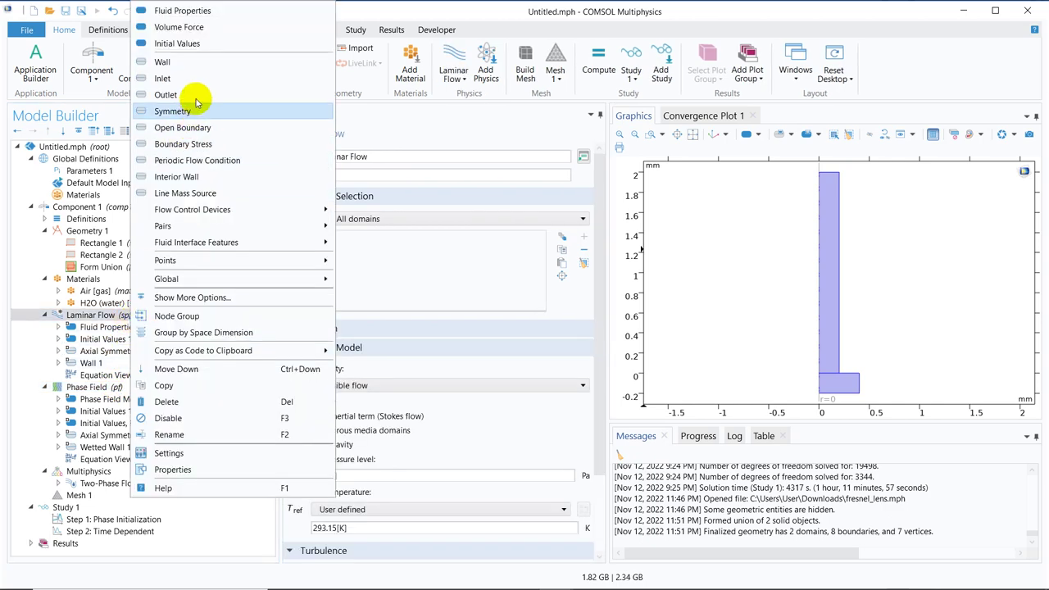
key("Escape")
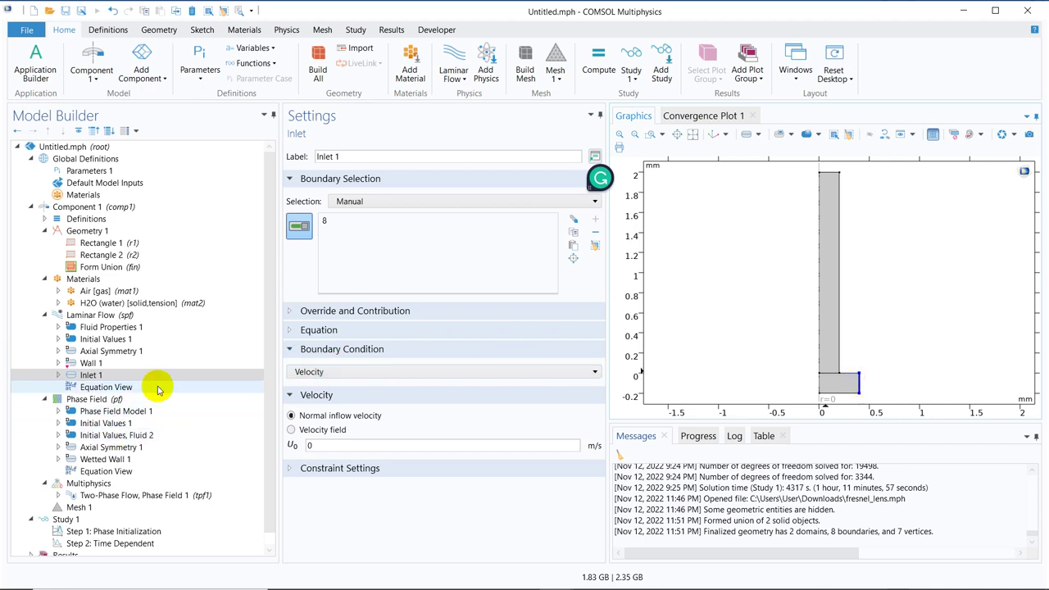
left_click(136, 316)
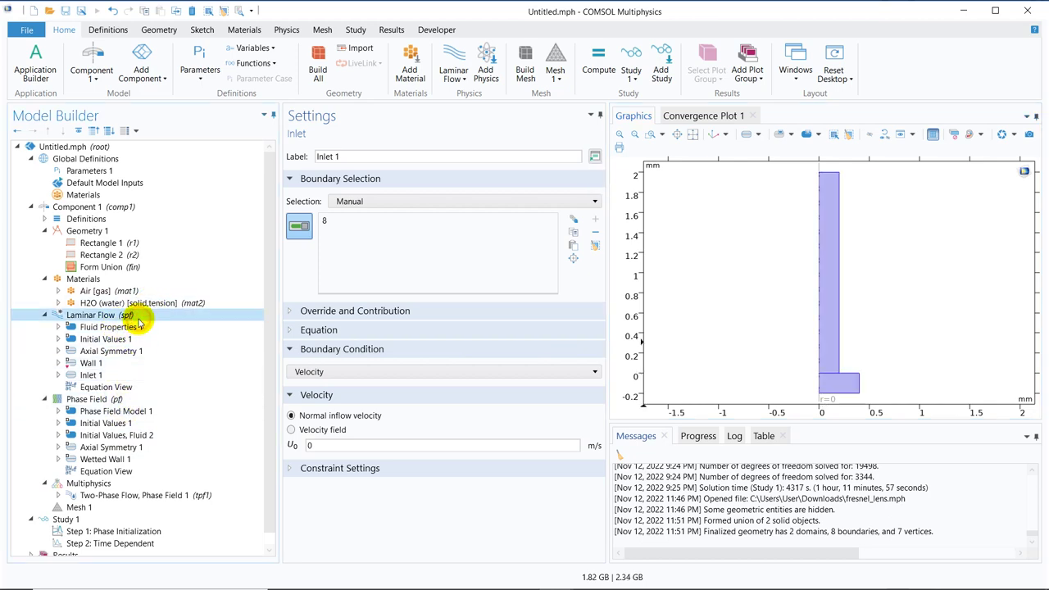
right_click(139, 303)
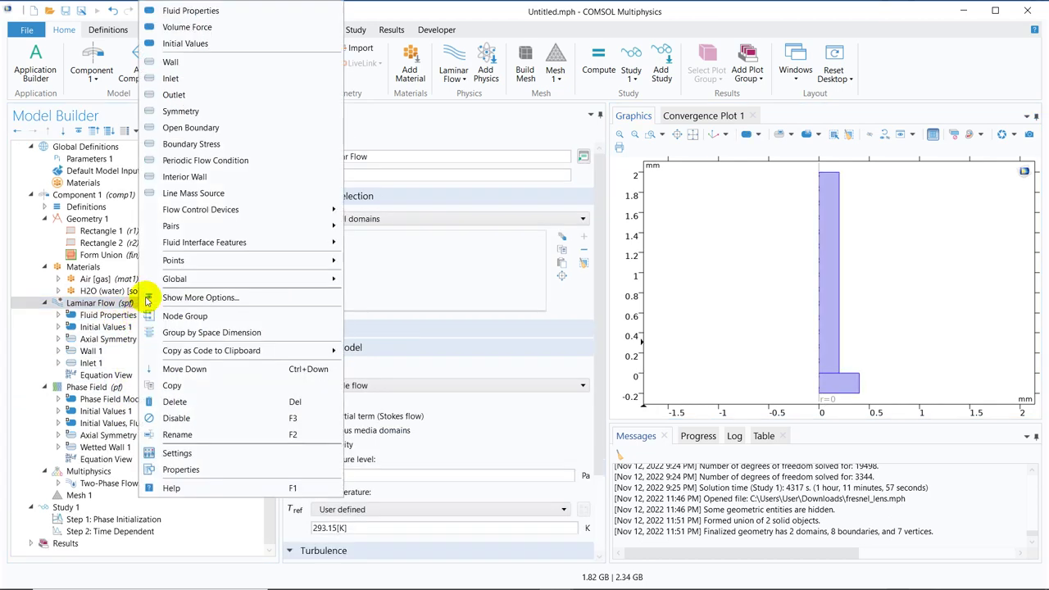
left_click(209, 95)
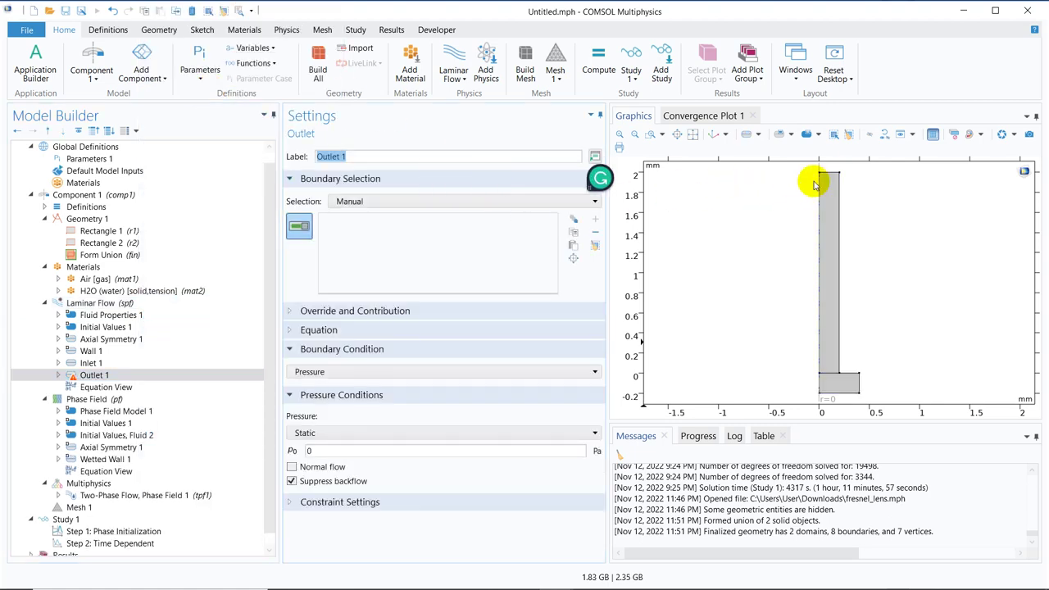
left_click(829, 174)
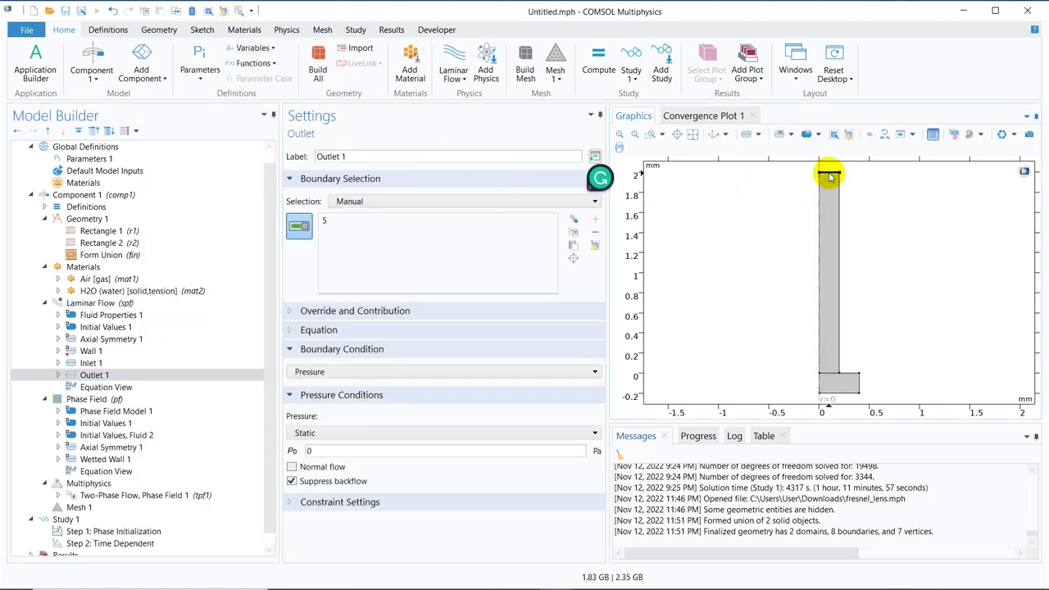
Step: Make the boundary 8 inlet a pressure condition and review the outlet settings
left_click(92, 364)
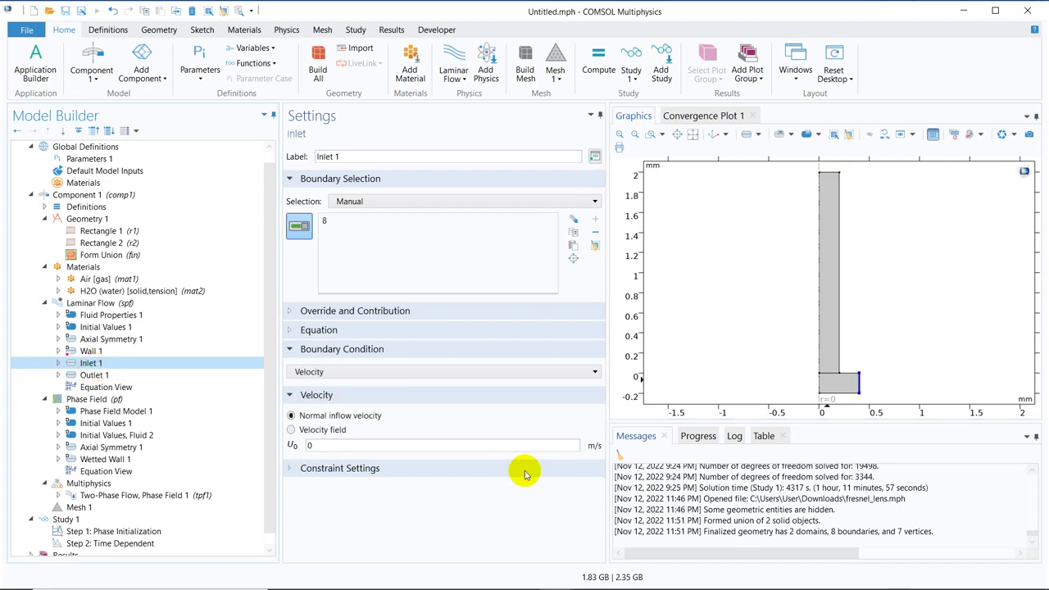
left_click(346, 371)
left_click(334, 400)
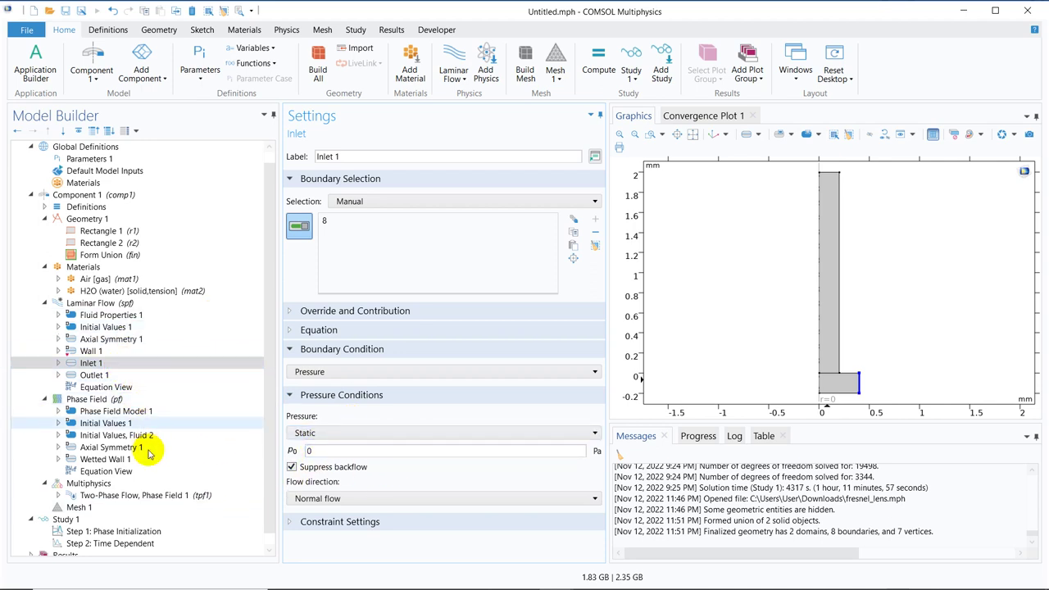
left_click(117, 377)
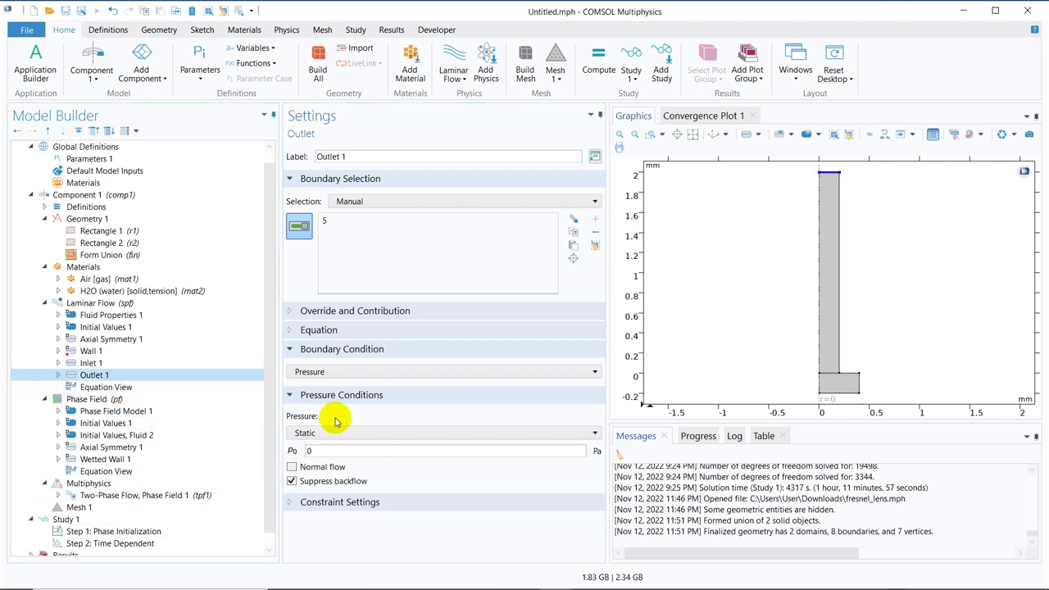
left_click(88, 399)
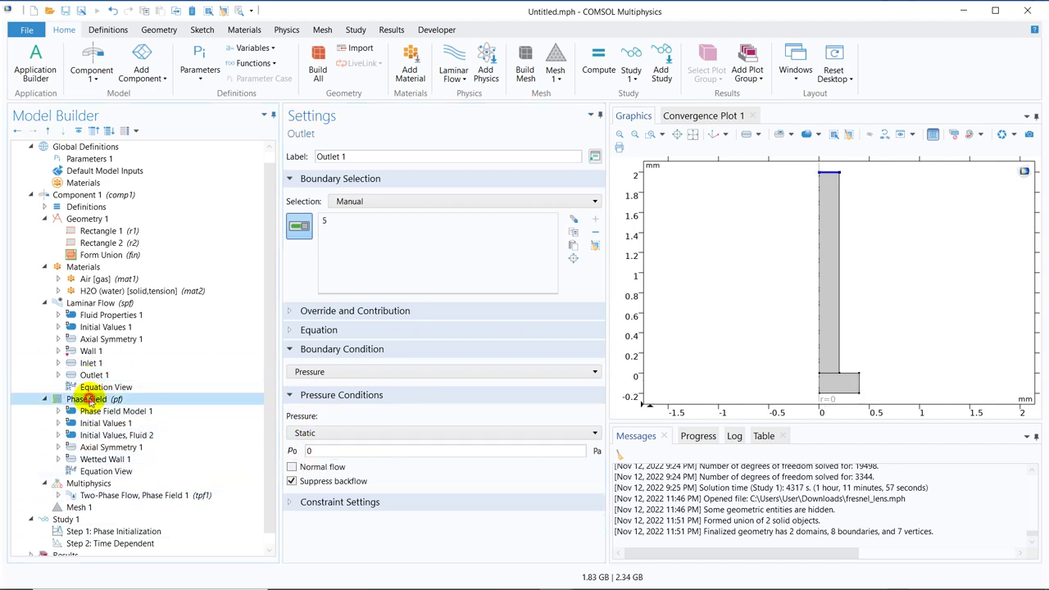
Step: Add a Phase Field inlet on boundary 8
right_click(90, 400)
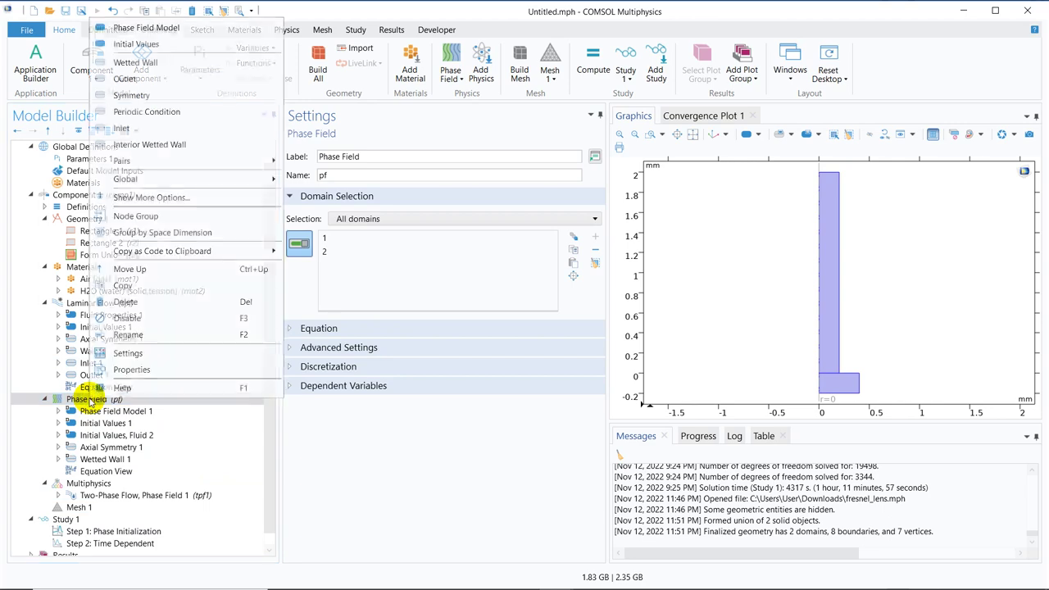
left_click(182, 129)
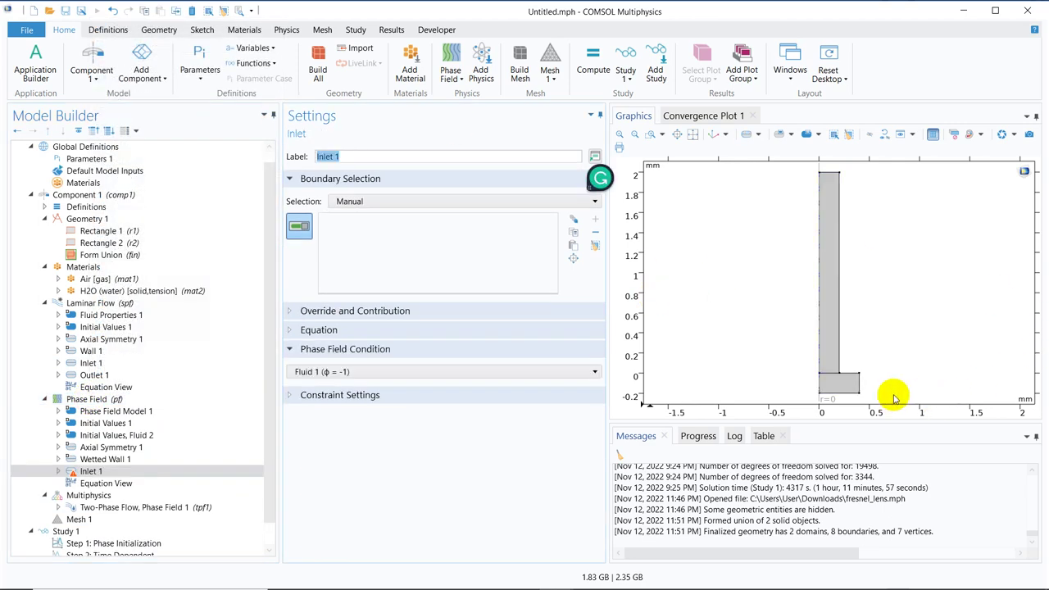
left_click(858, 381)
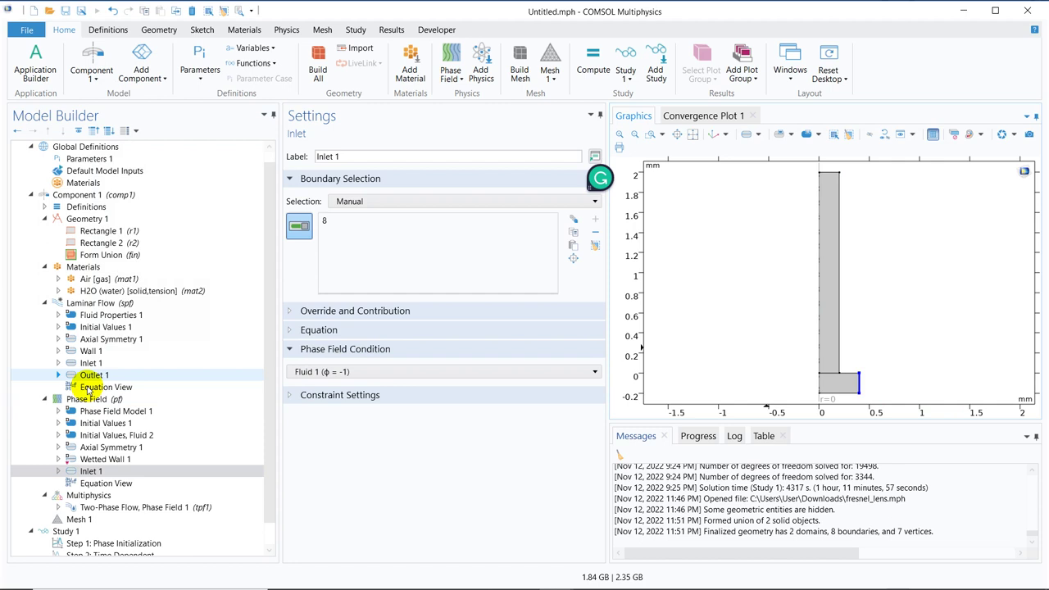
Step: Add a Phase Field outlet on the top boundary 5
left_click(97, 400)
right_click(97, 400)
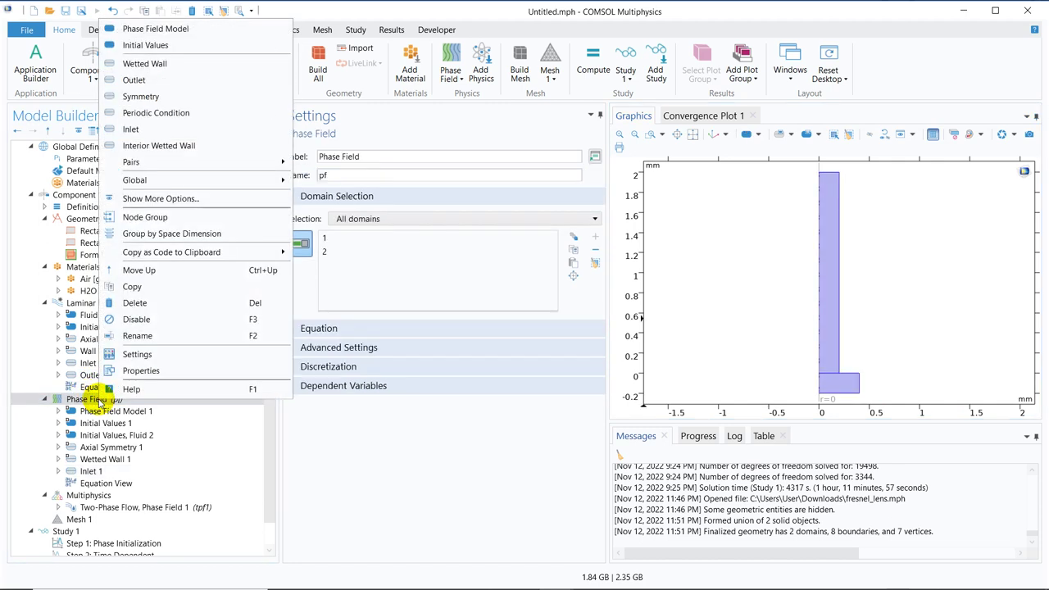
left_click(191, 86)
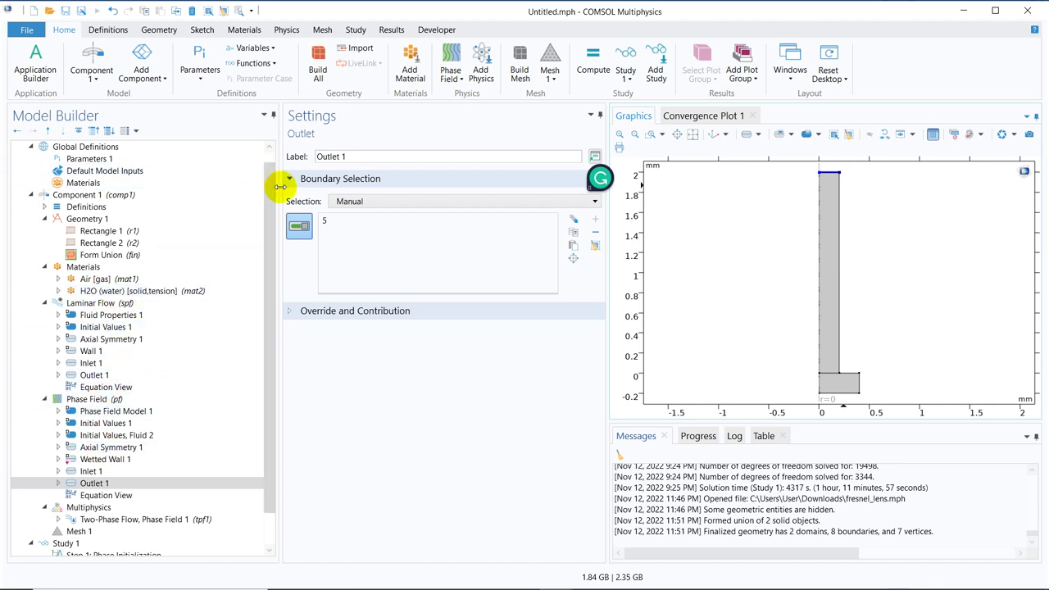
left_click_drag(270, 195, 267, 304)
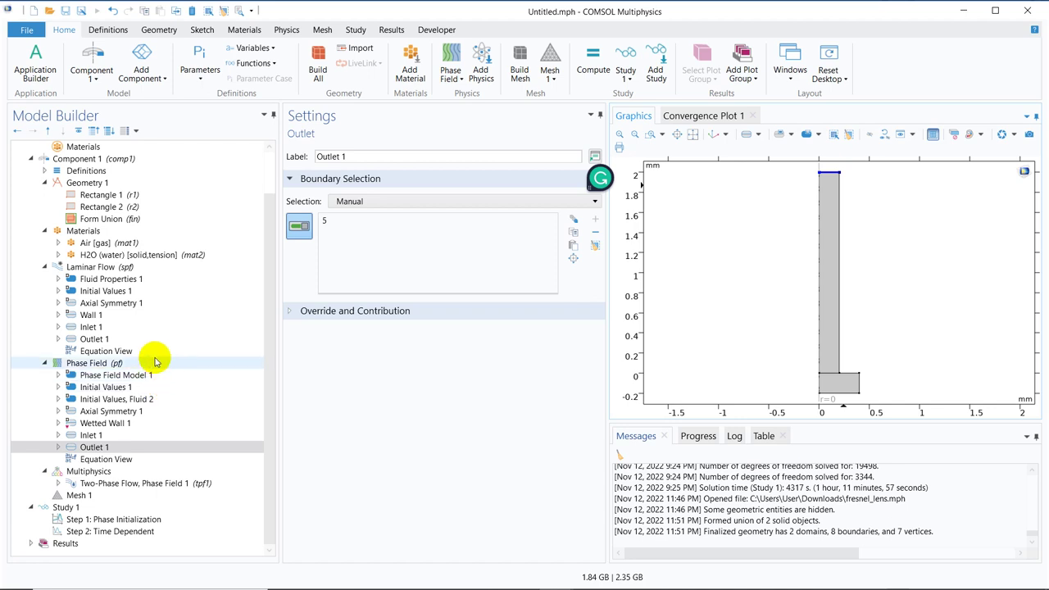
Step: Enable Include gravity in Laminar Flow and review the coupling's fluid and surface tension settings
left_click(149, 268)
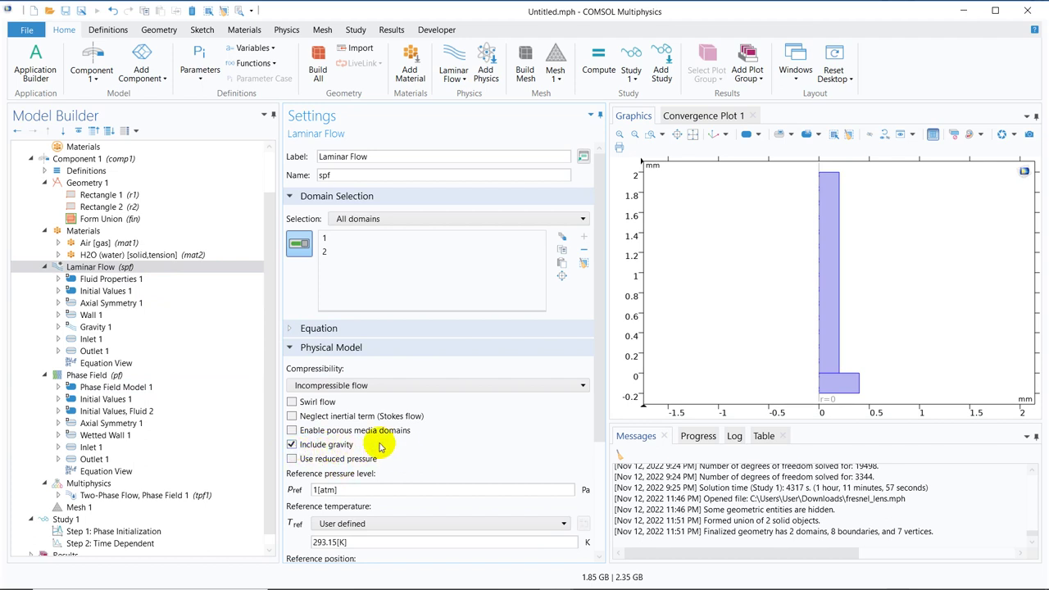
left_click_drag(599, 216, 592, 396)
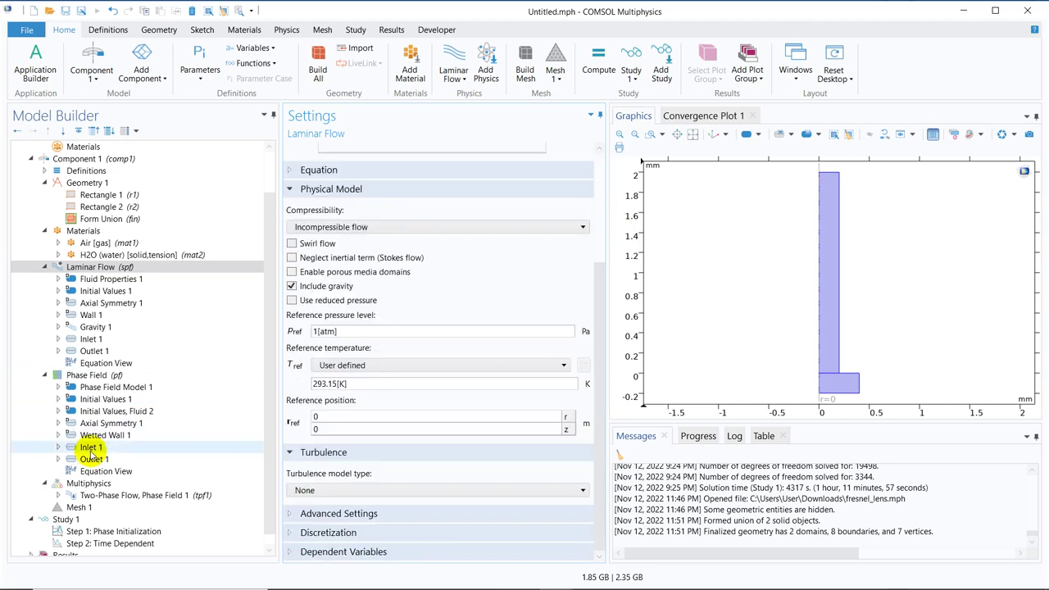
left_click(105, 500)
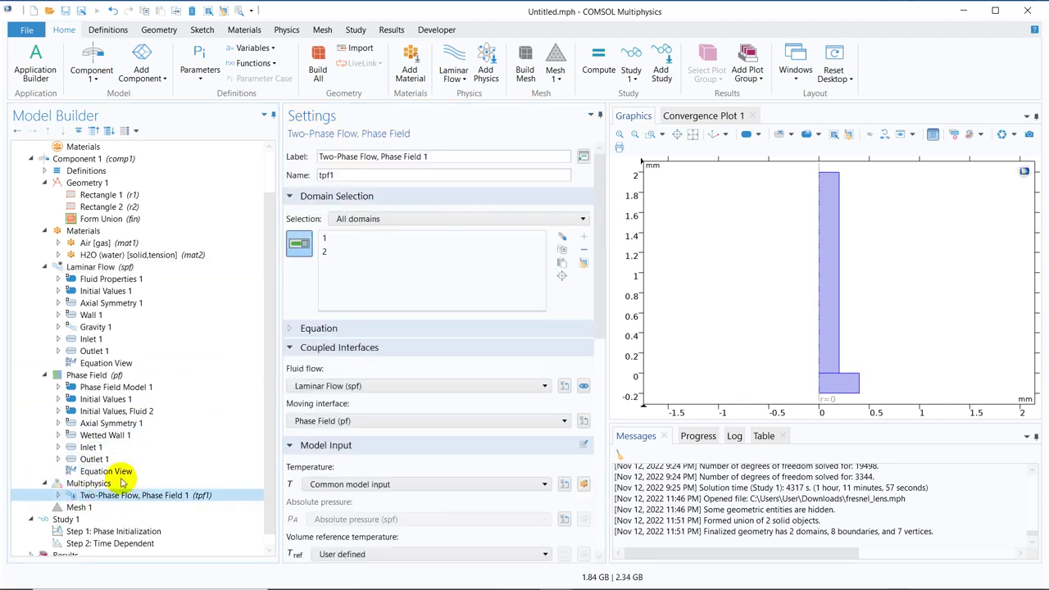
left_click_drag(602, 202, 600, 435)
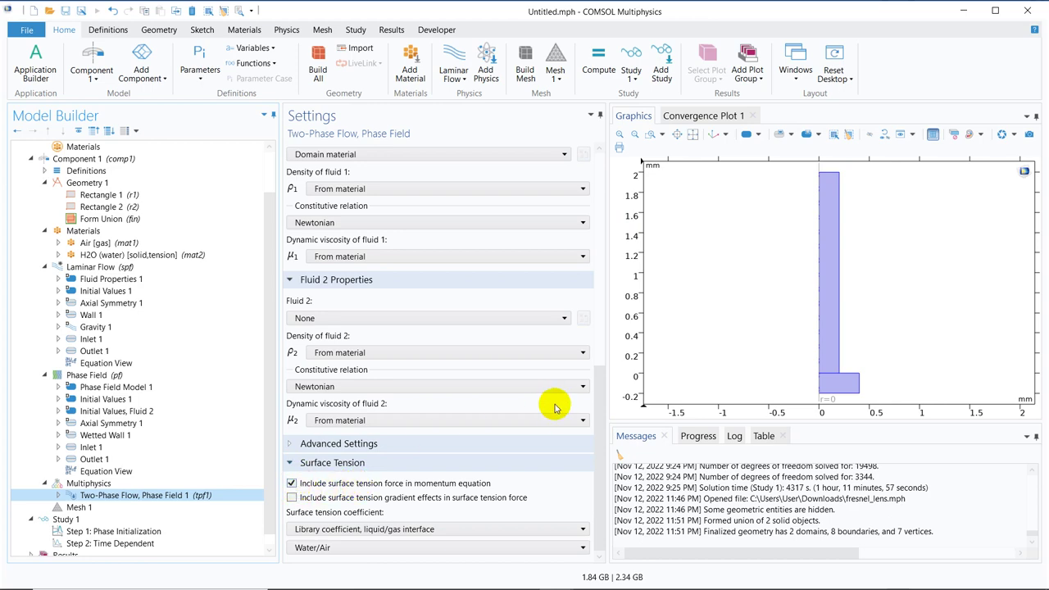
left_click_drag(598, 418, 598, 218)
Step: Add a second Phase Field Initial Values feature, then delete it
left_click(141, 400)
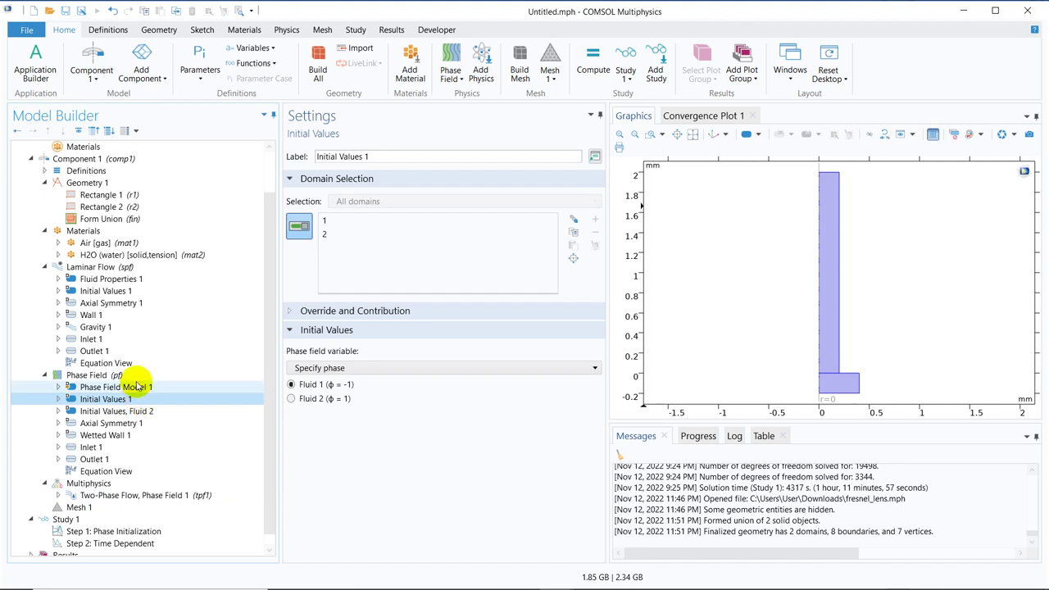
left_click(136, 375)
right_click(137, 375)
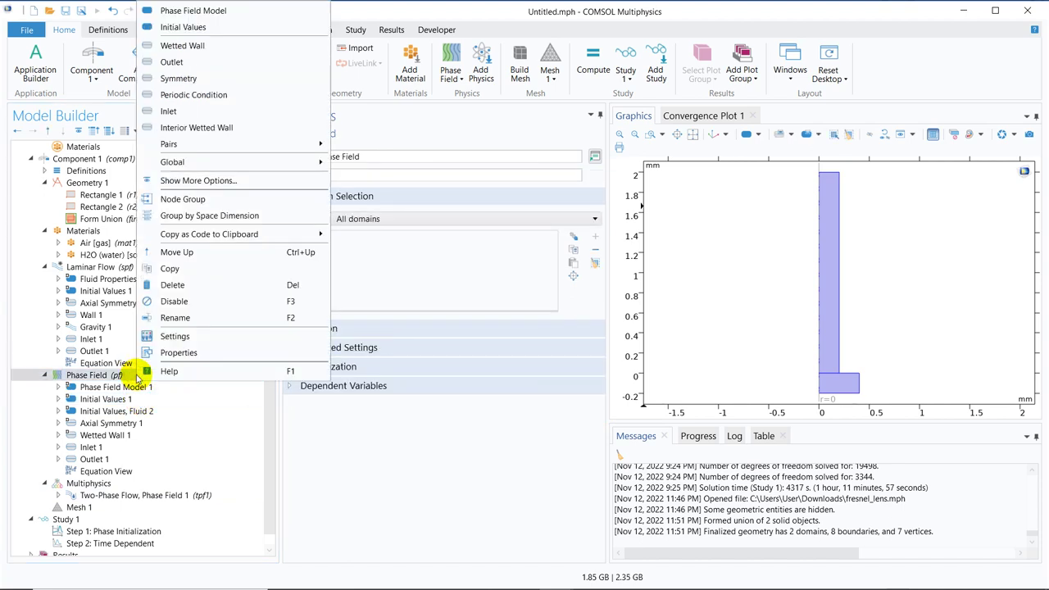
left_click(243, 29)
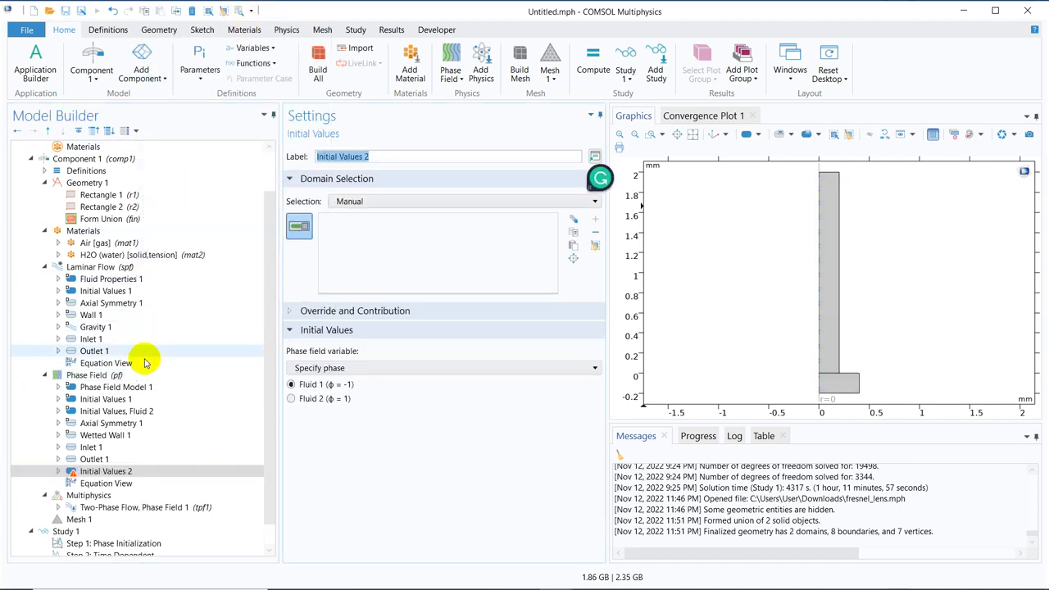
left_click(130, 472)
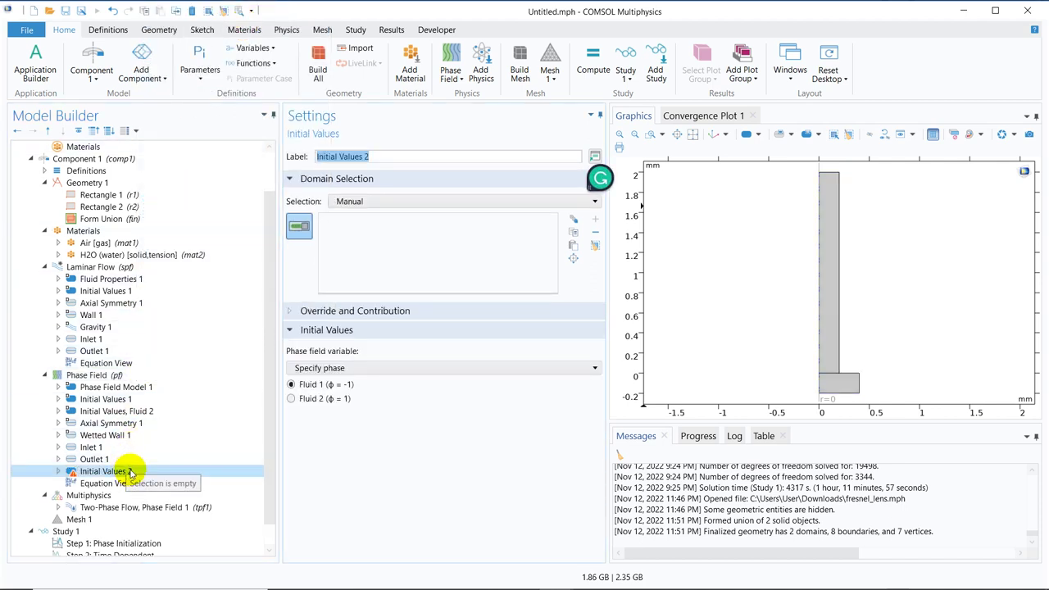
right_click(130, 469)
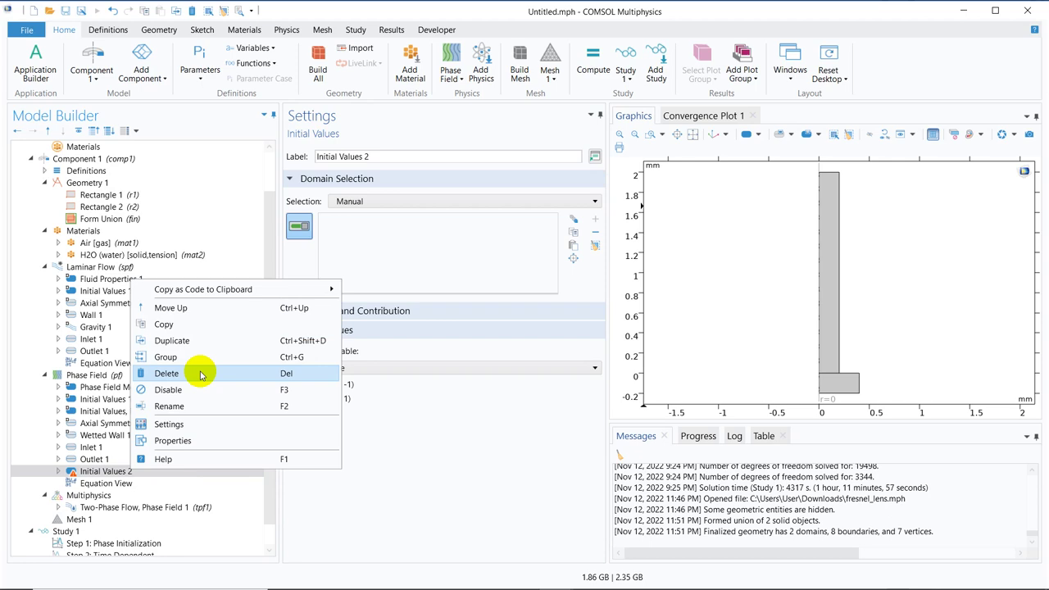
left_click(201, 375)
left_click(544, 352)
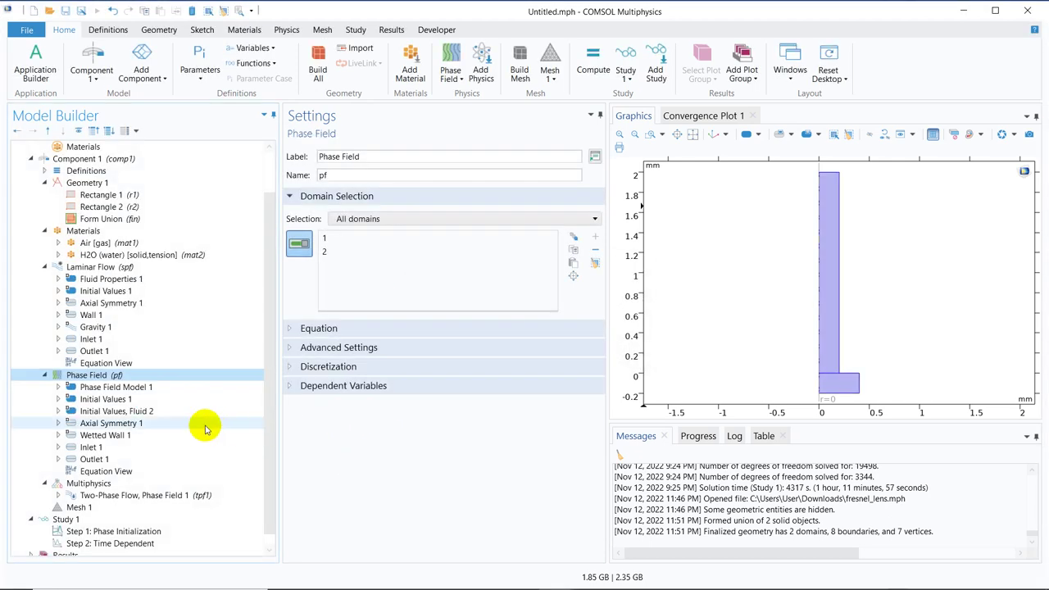
Step: Add Initial Values 2 on the lower rectangle, domain 1, as Fluid 1
left_click(162, 399)
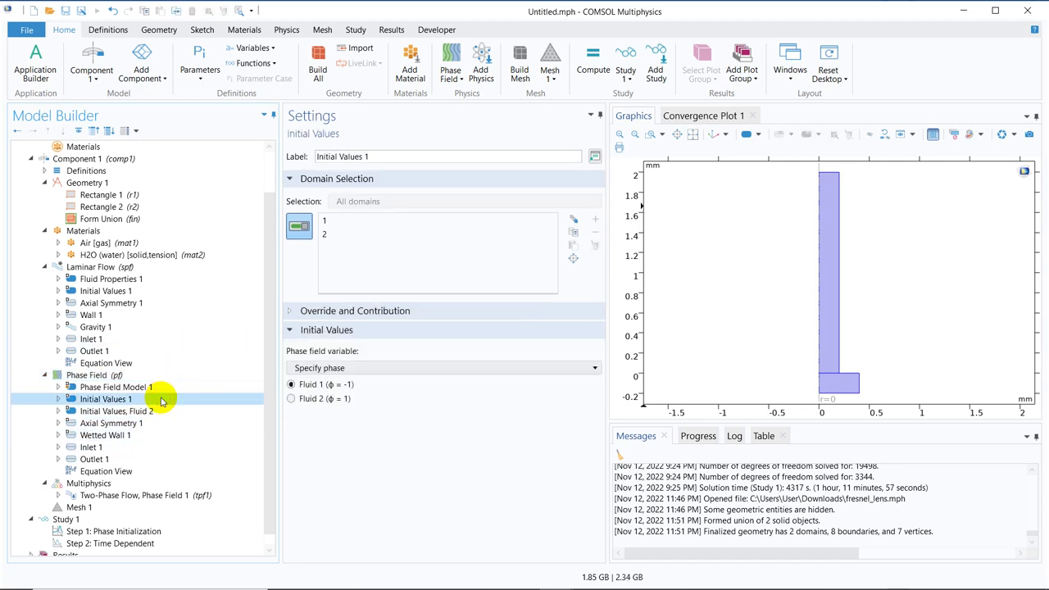
left_click(141, 375)
right_click(143, 380)
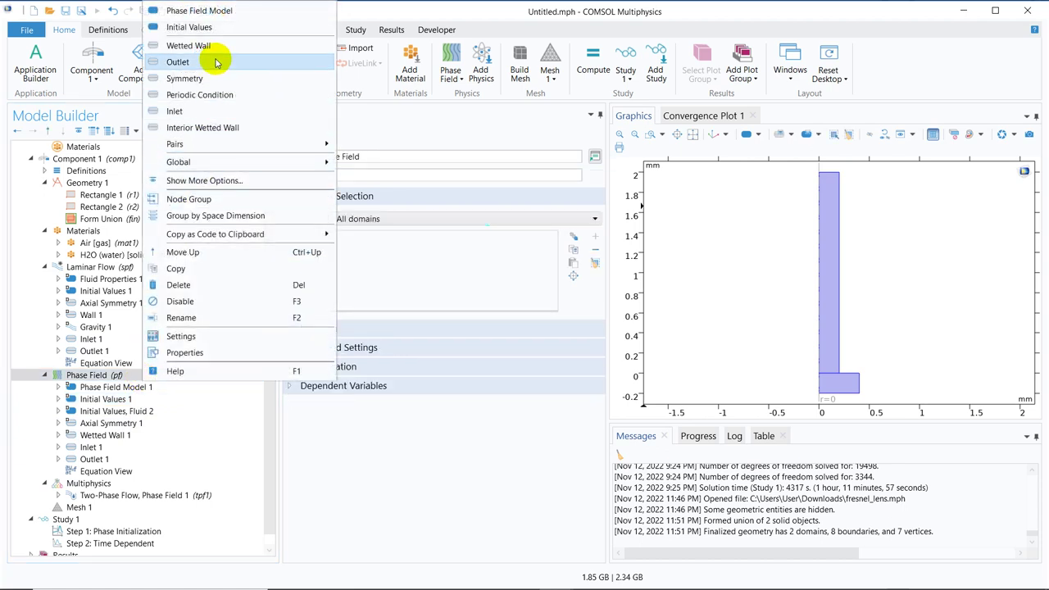
left_click(227, 28)
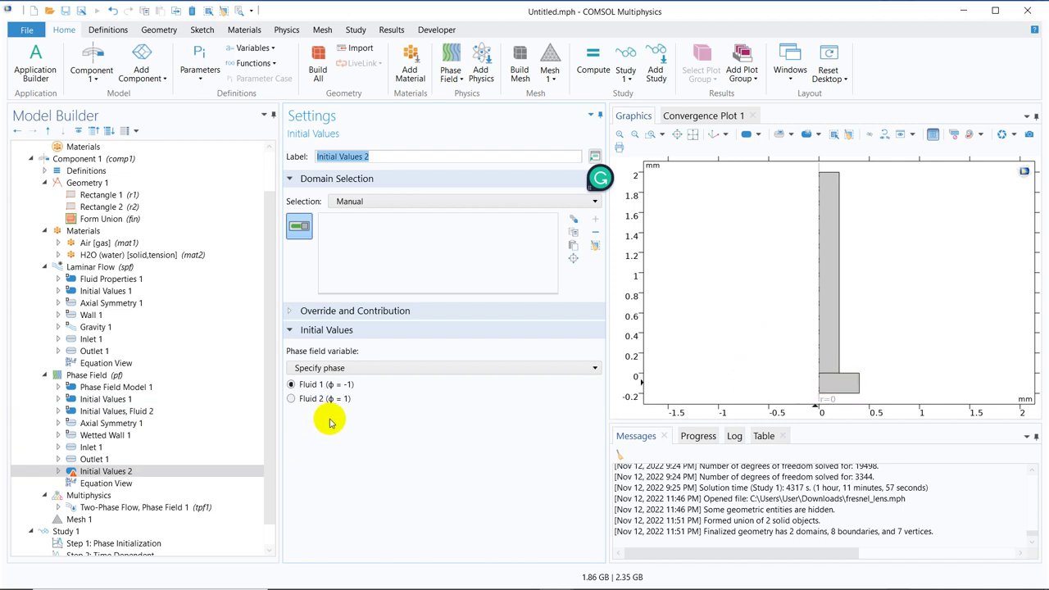
left_click(839, 392)
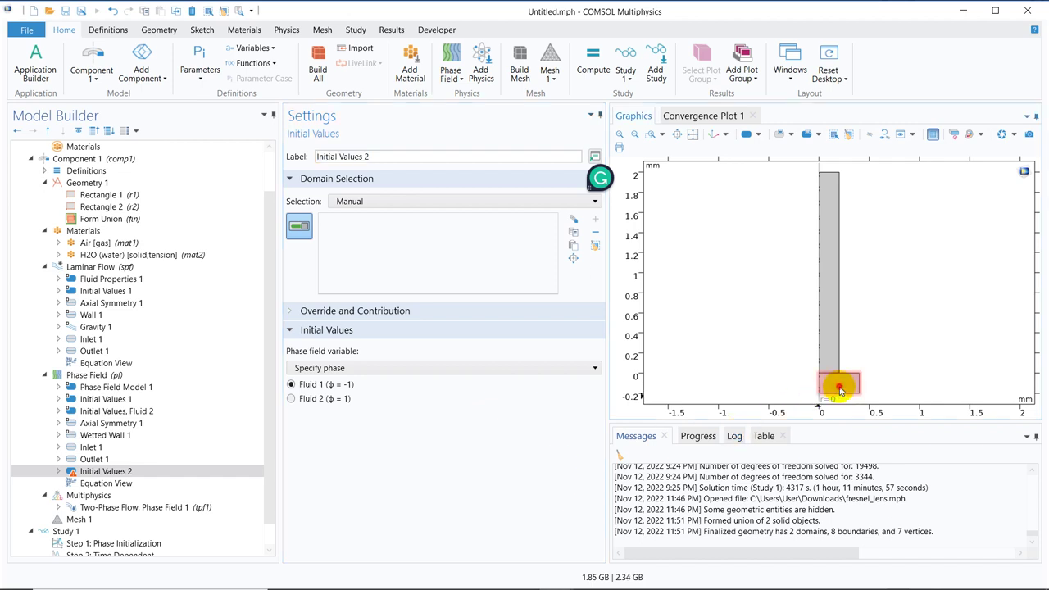
Step: Set Initial Values 1 to Fluid 2 and confirm Initial Values 2 covers domain 1
left_click(139, 400)
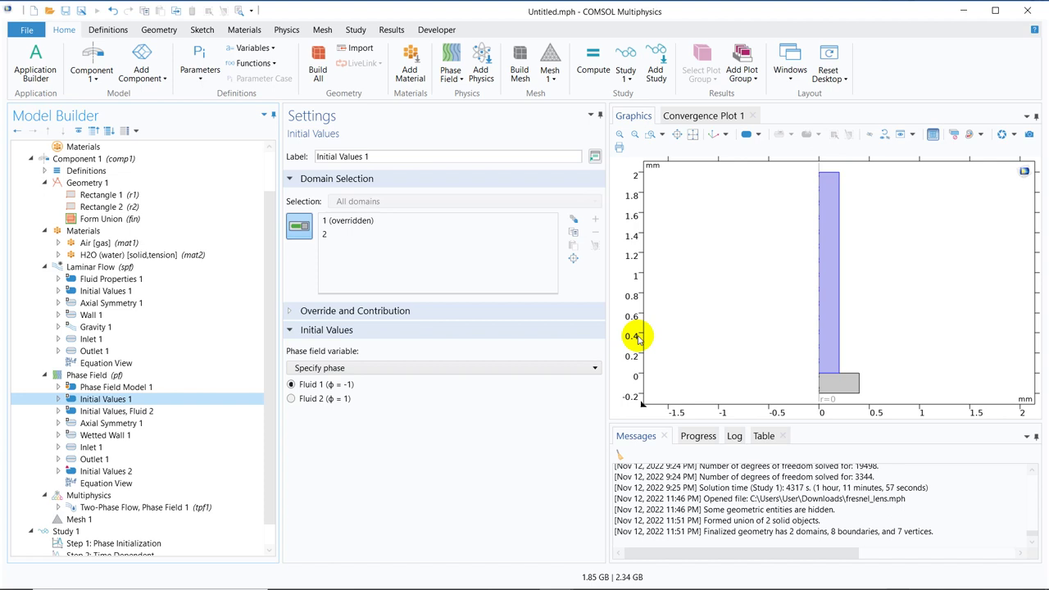
left_click(292, 399)
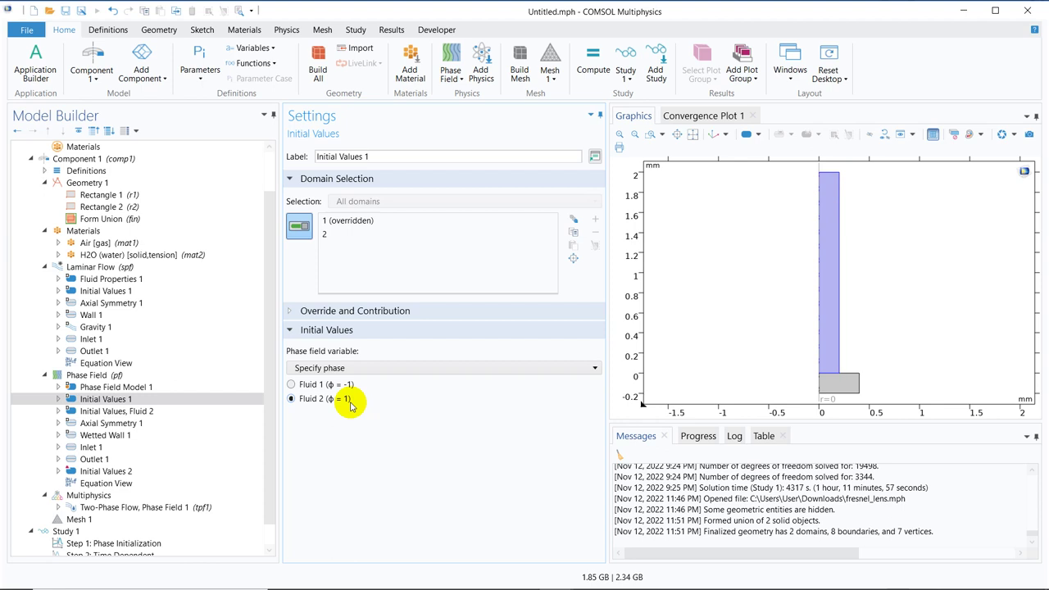
left_click(127, 471)
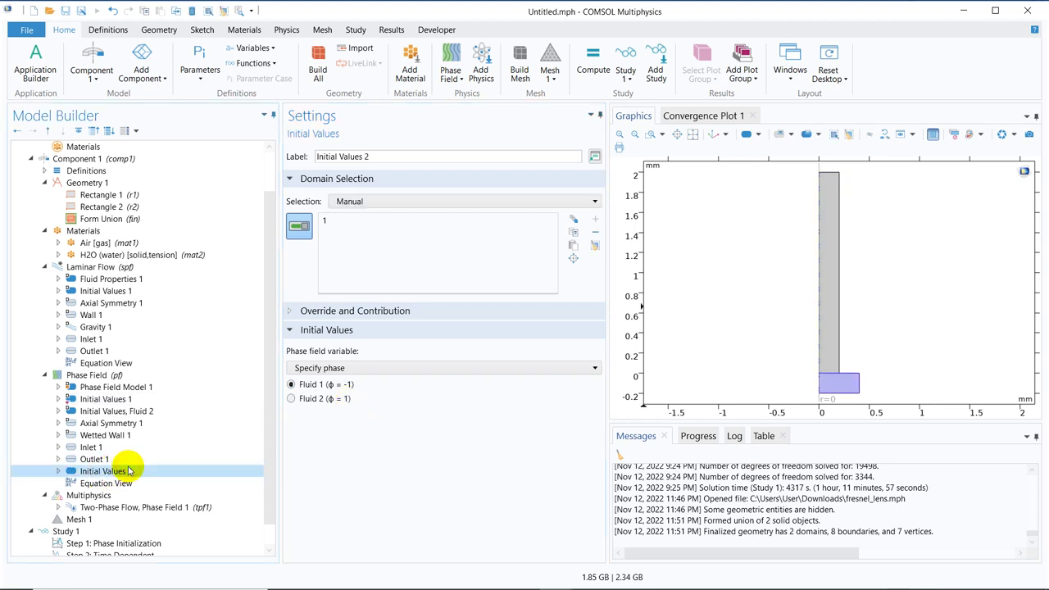
Step: Review the two-phase coupling settings and which domains use the Air material
left_click_drag(270, 259, 271, 420)
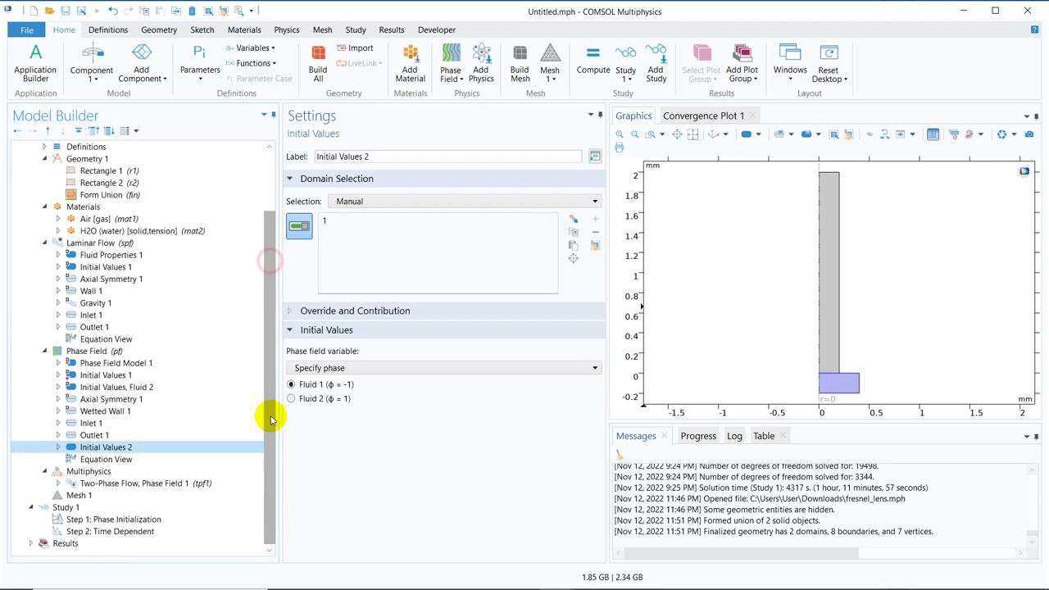
left_click(146, 484)
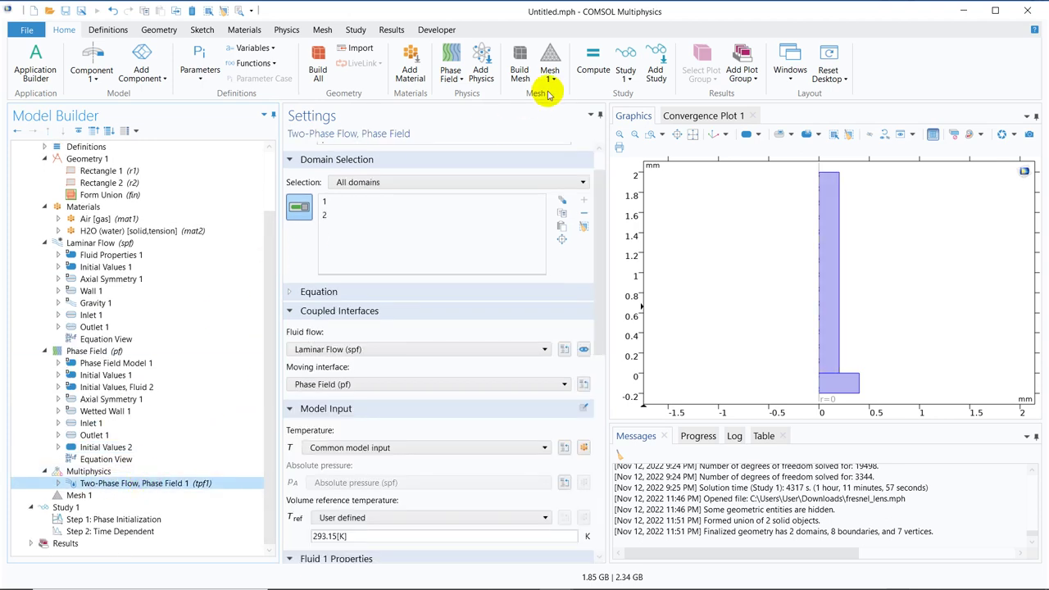
left_click_drag(604, 182, 604, 230)
scroll(604, 230, "down", 5)
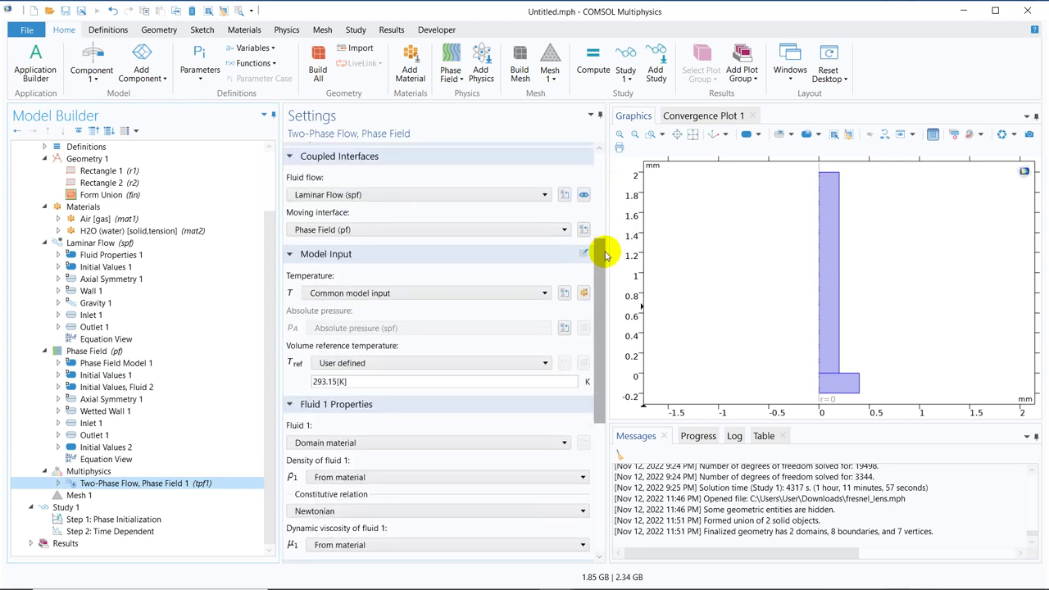
scroll(603, 187, "down", 1)
left_click_drag(607, 273, 607, 276)
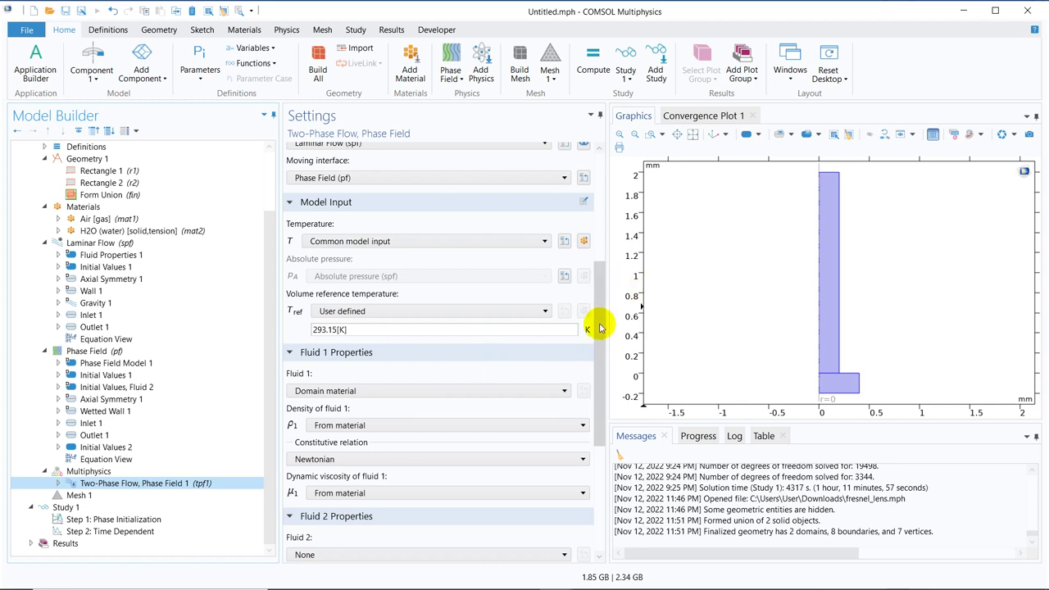
left_click(113, 219)
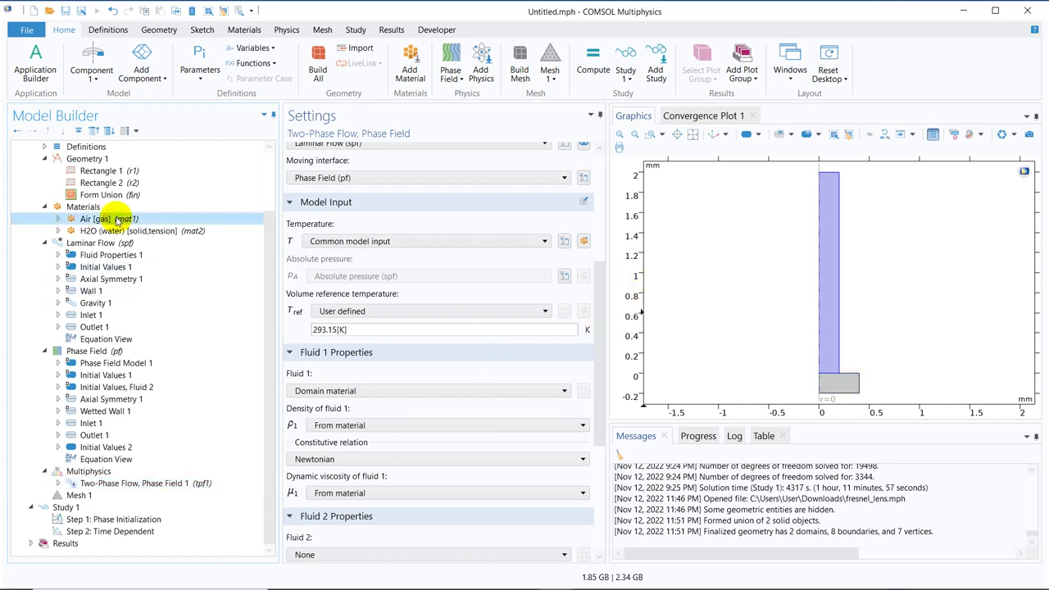
left_click(129, 483)
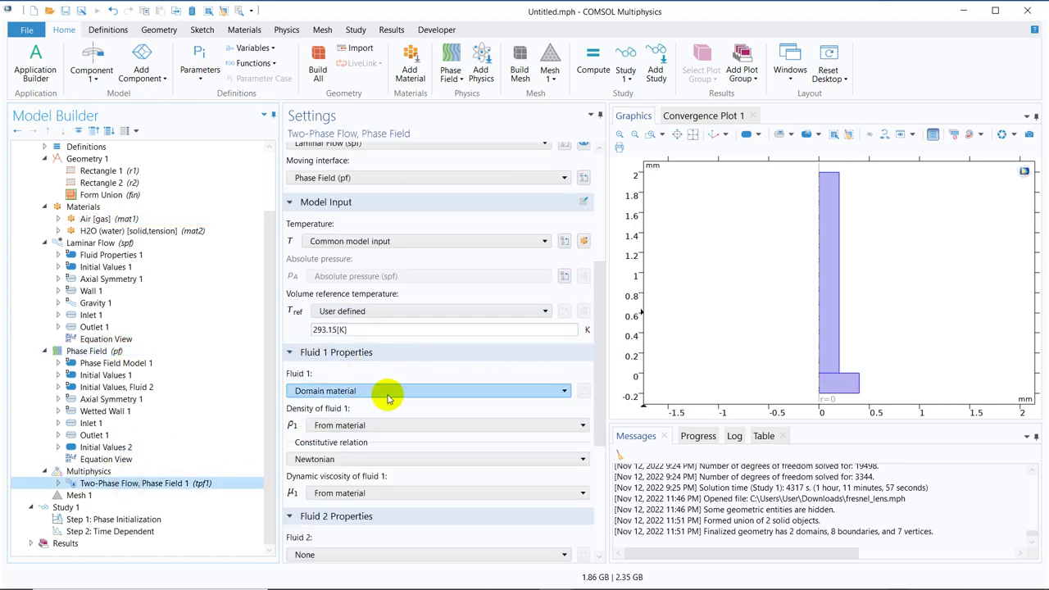
left_click_drag(599, 274, 604, 357)
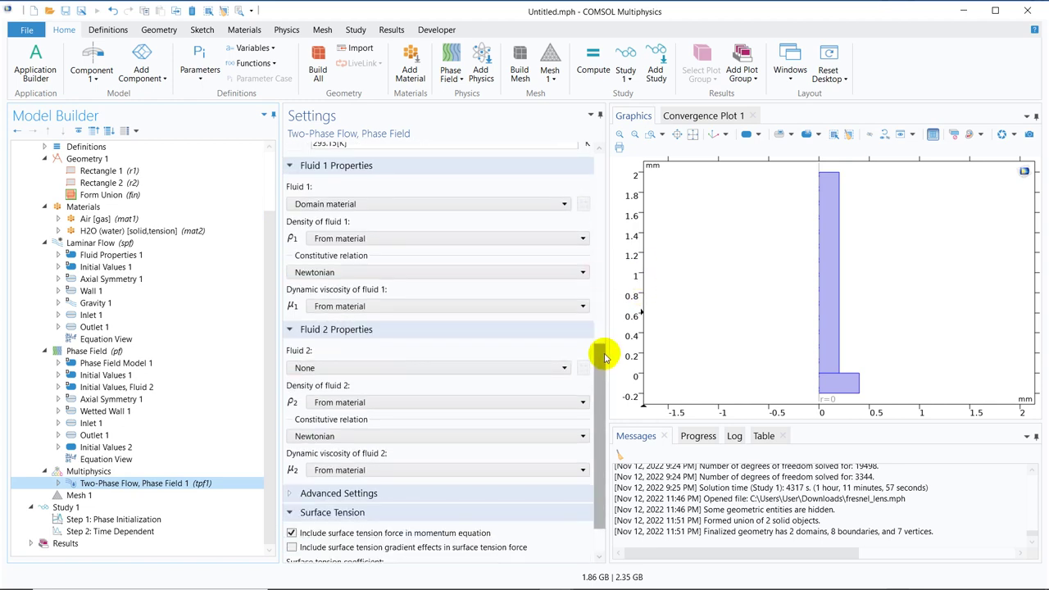
Step: Set Fluid 2 to Air [gas] and Fluid 1 to H2O (water) in the coupling
left_click(518, 368)
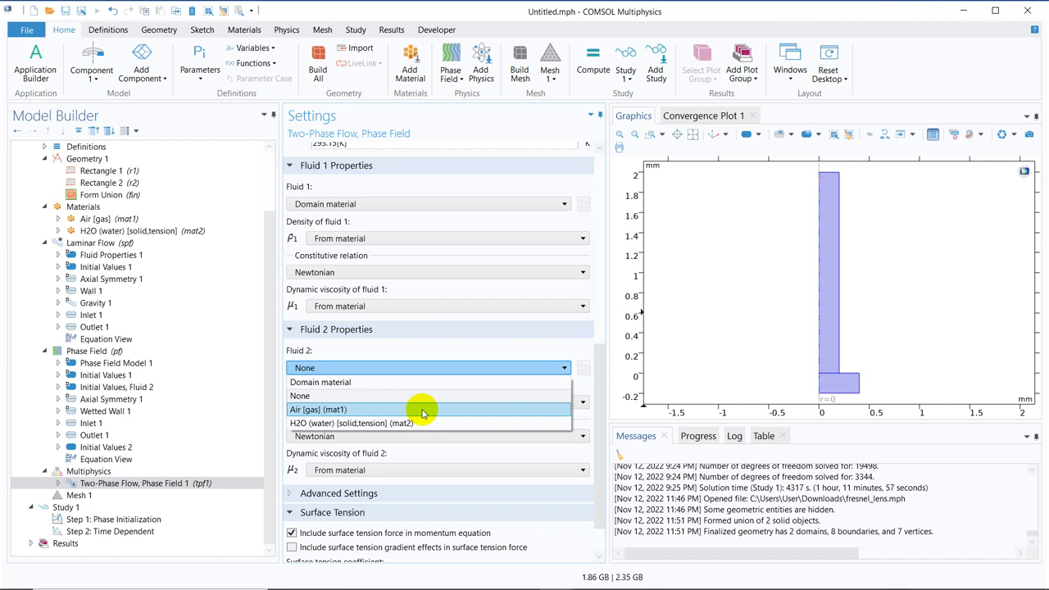
left_click(426, 384)
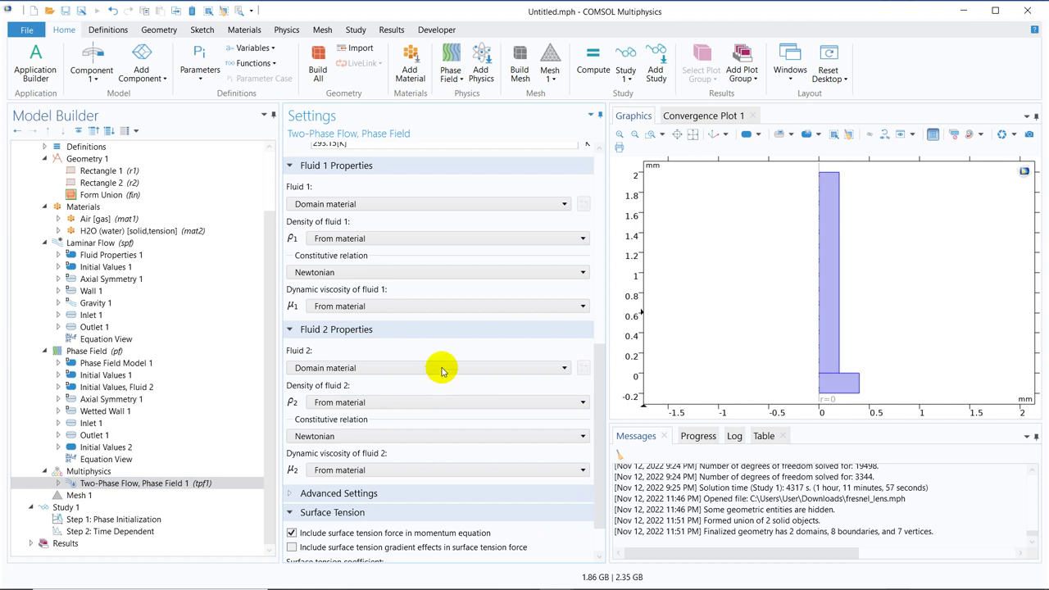
left_click(440, 368)
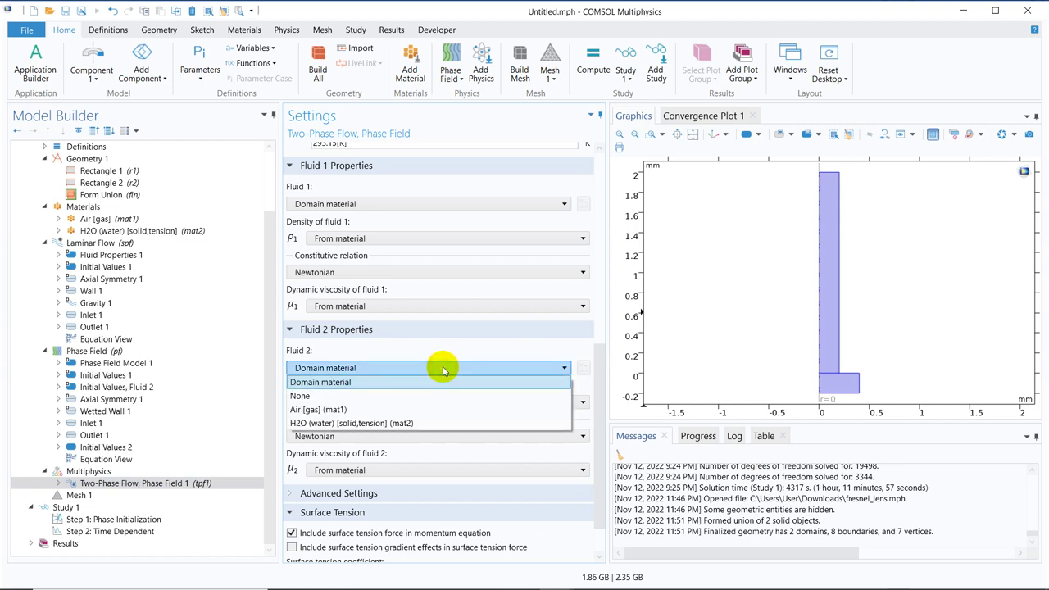
left_click(387, 409)
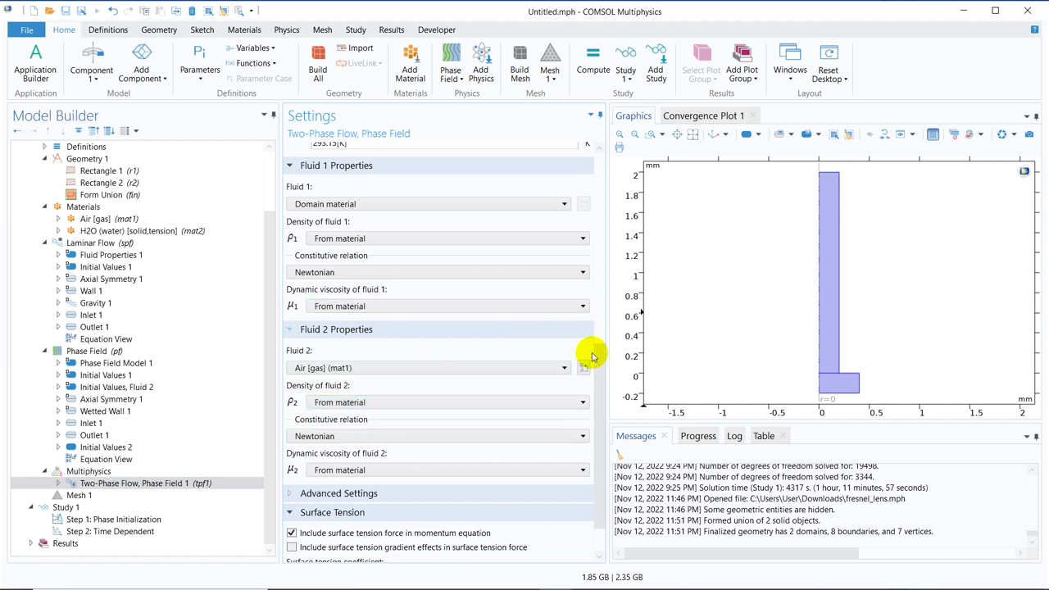
scroll(595, 359, "up", 2)
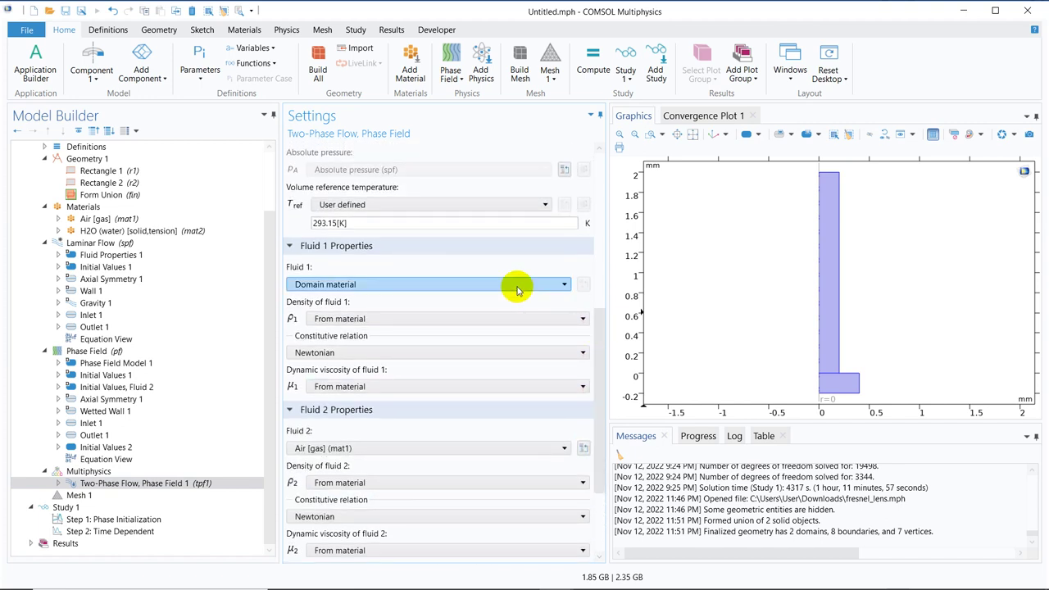
left_click(518, 290)
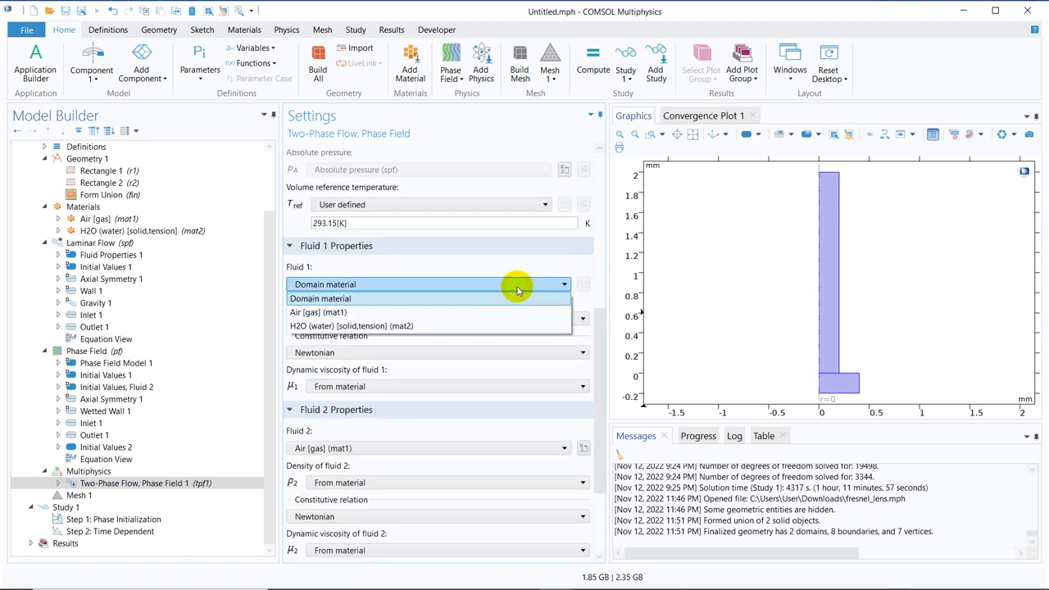
left_click(452, 327)
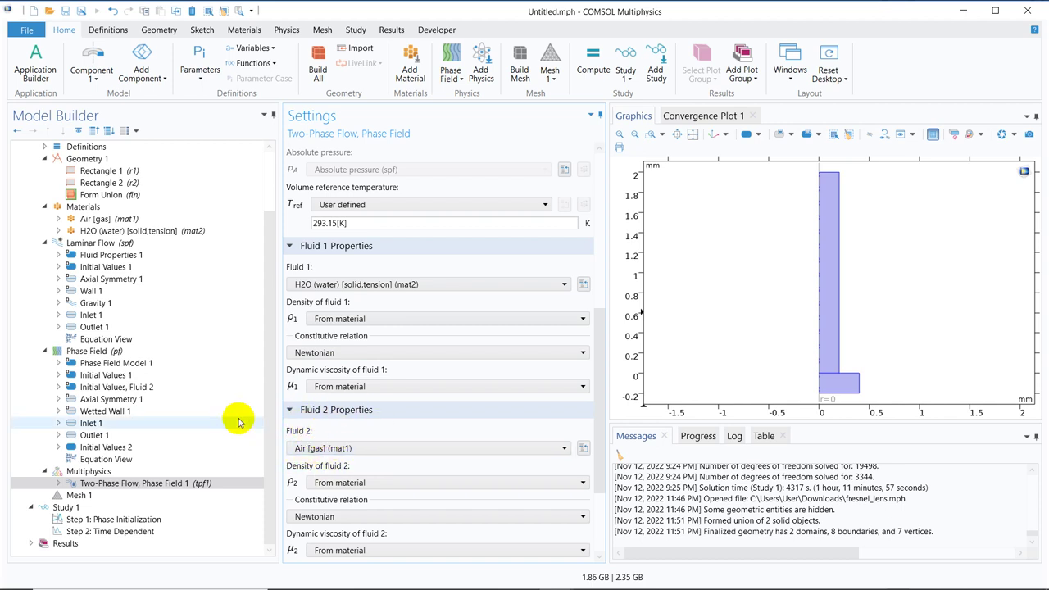
Step: Inspect Initial Values 2, then Initial Values 1 with the tube as Fluid 2
left_click(127, 446)
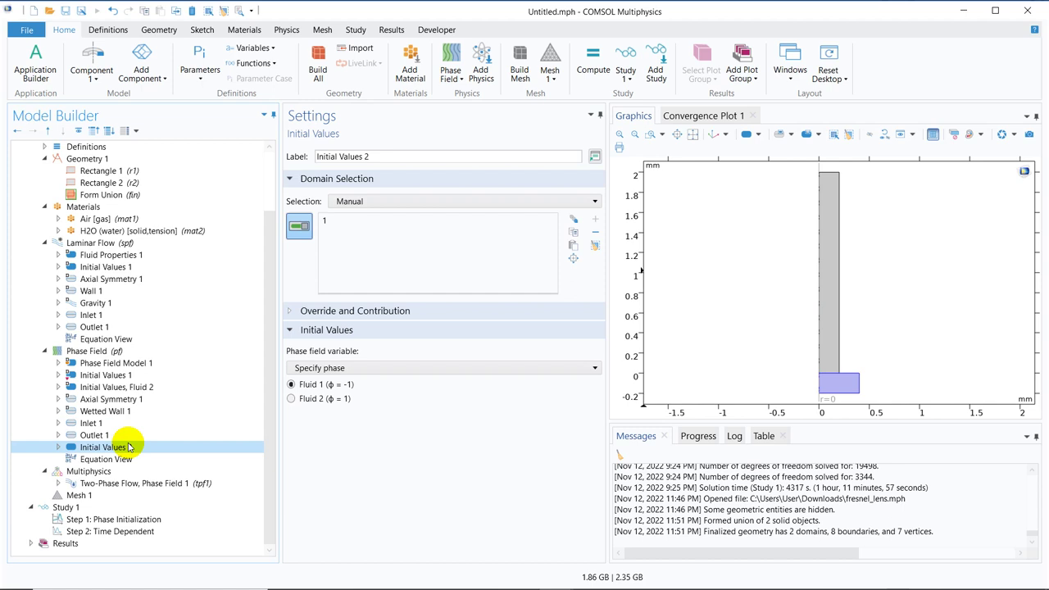
left_click(164, 374)
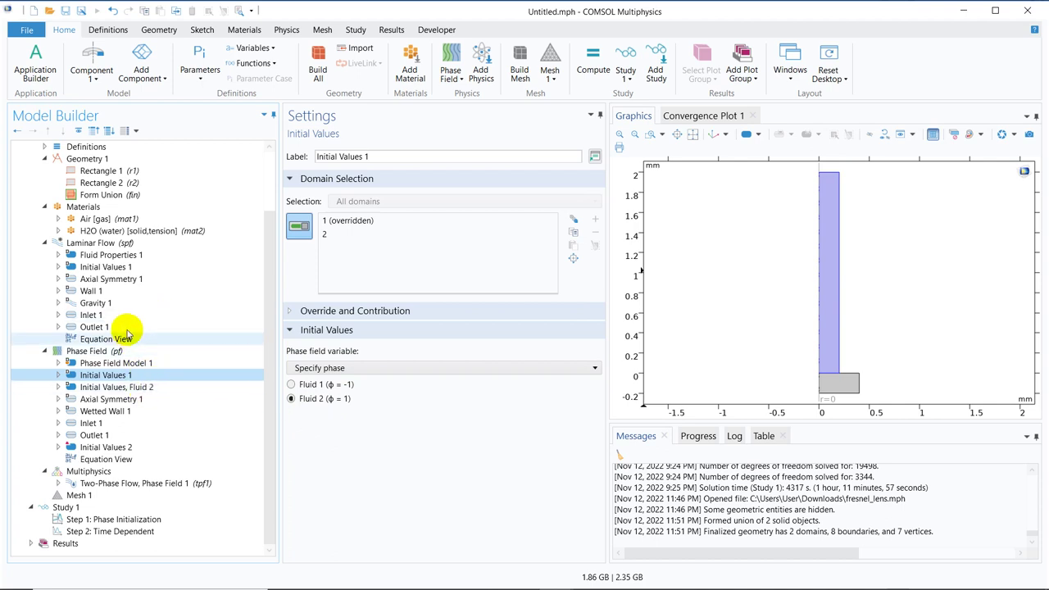
Step: Set Laminar Flow's Wall 1 condition to Slip
left_click(134, 293)
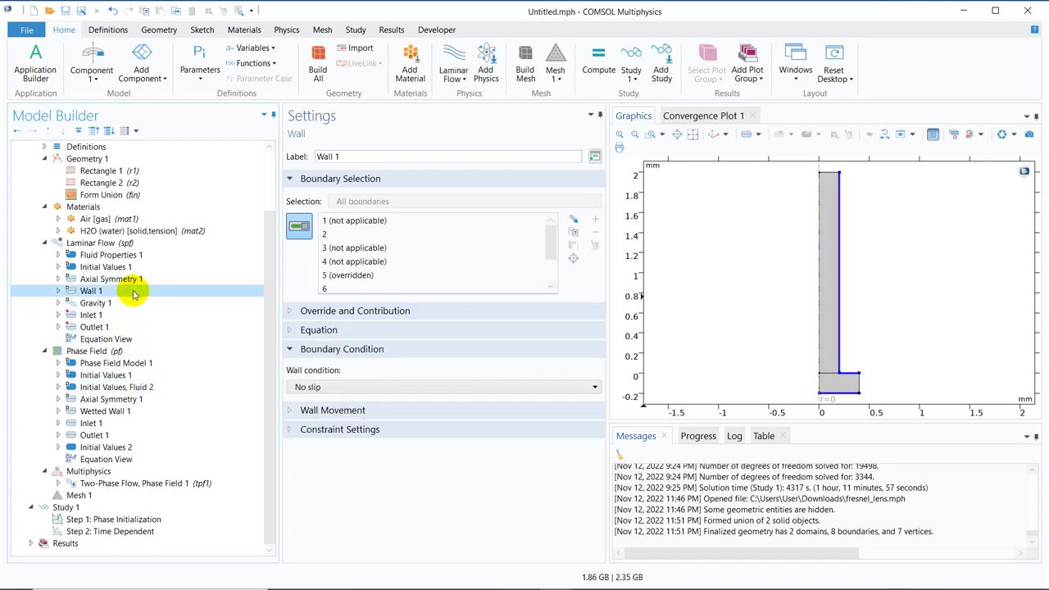
left_click(356, 386)
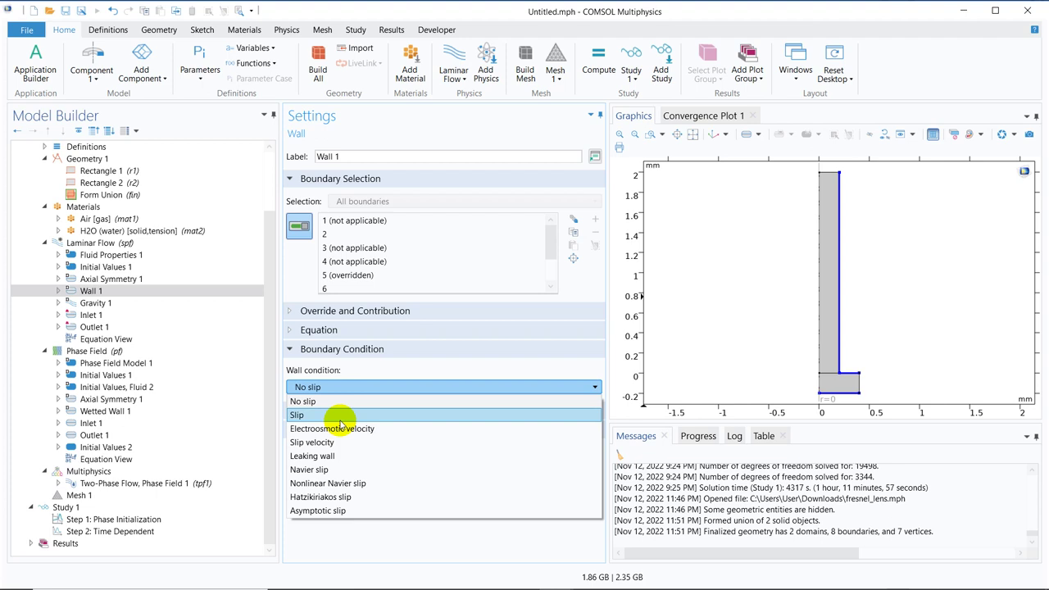
left_click(340, 420)
left_click(347, 392)
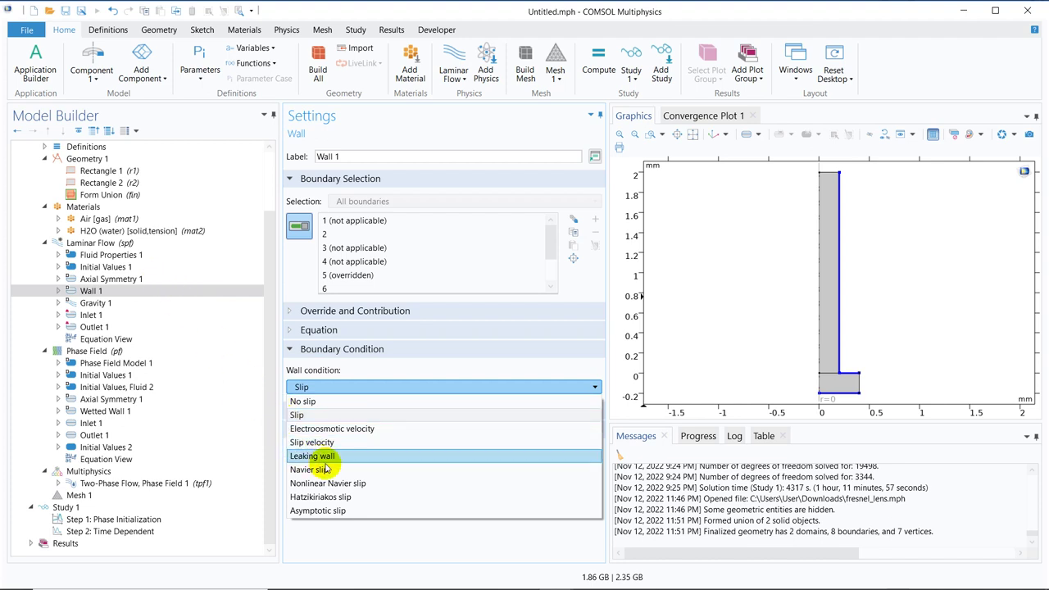
left_click(122, 244)
Step: Look over Laminar Flow's addable features and Gravity, then confirm Wall 1 stays Slip
left_click(98, 244)
right_click(122, 246)
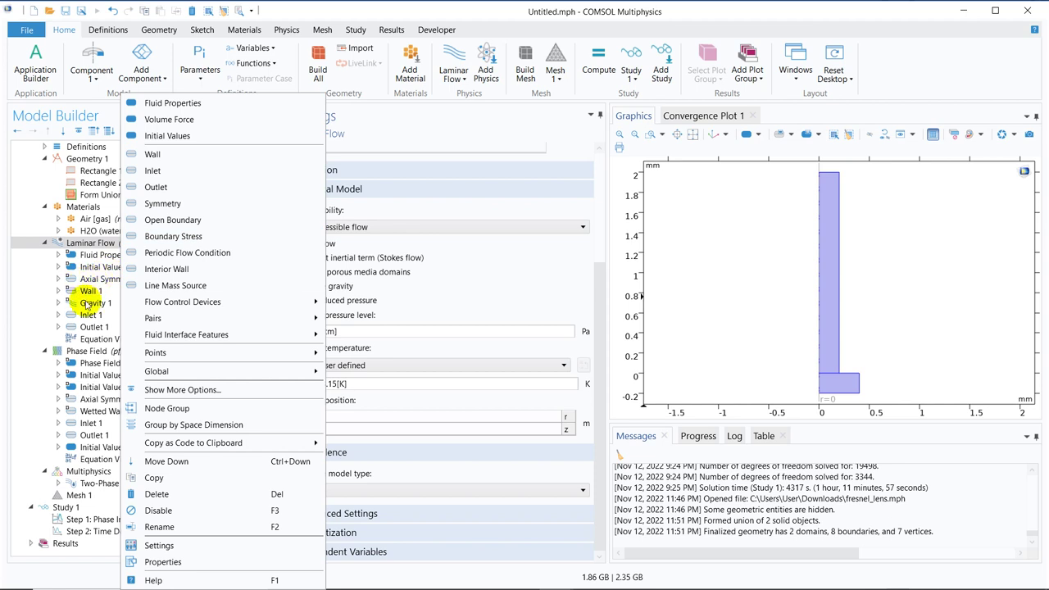
left_click(89, 302)
left_click(93, 291)
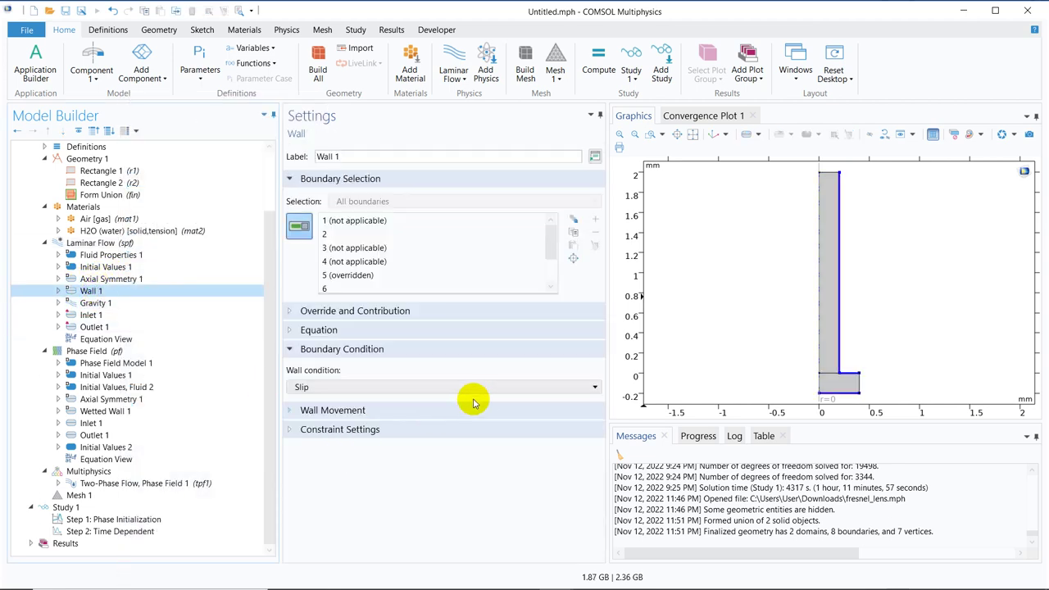
left_click(521, 394)
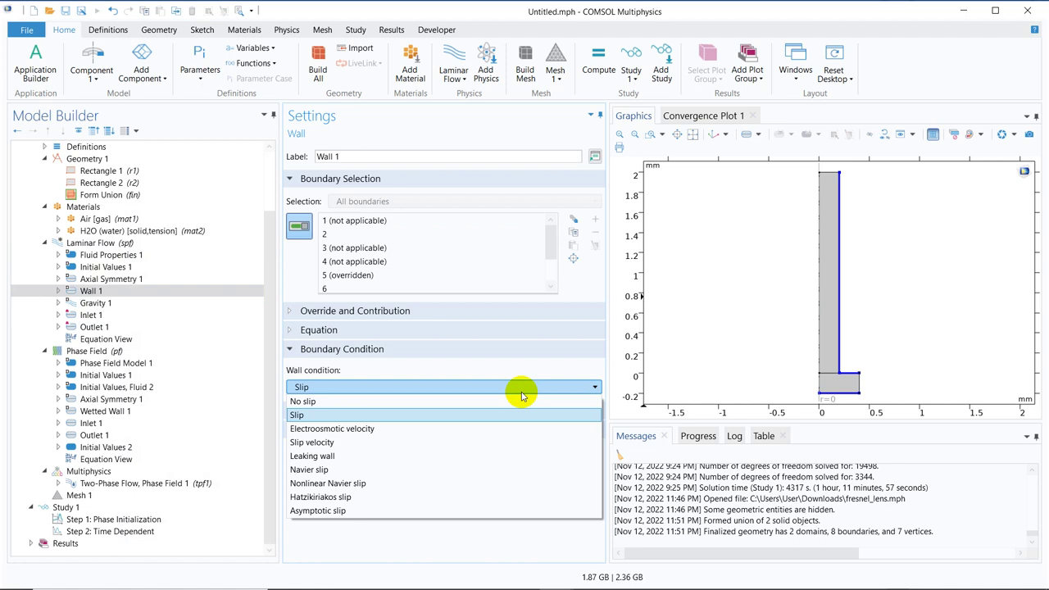
left_click(351, 417)
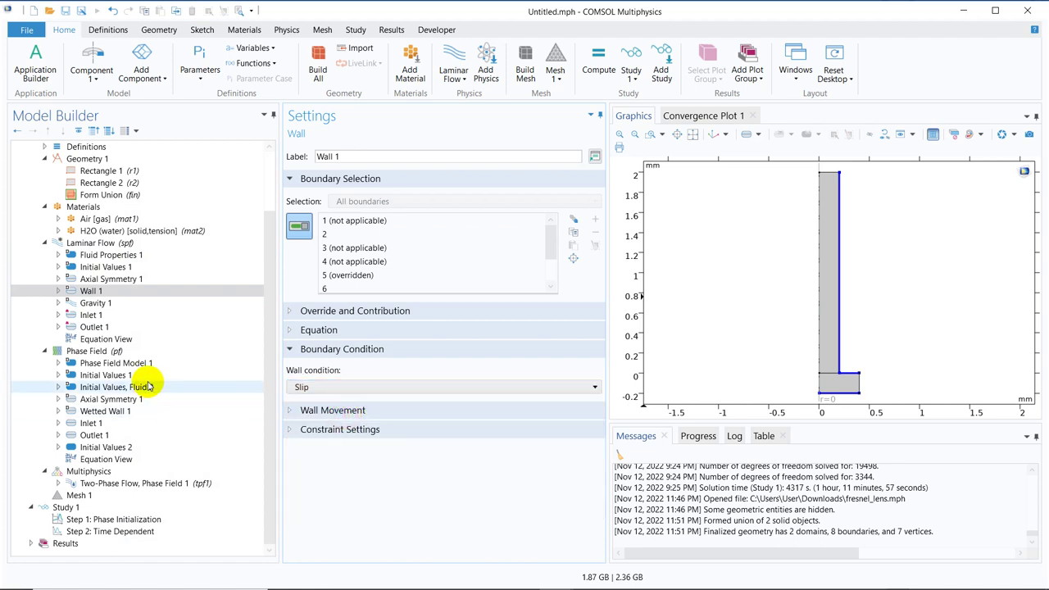
Step: Check the gravity, fluid properties, and inlet and outlet settings for Laminar Flow and Phase Field
left_click(94, 314)
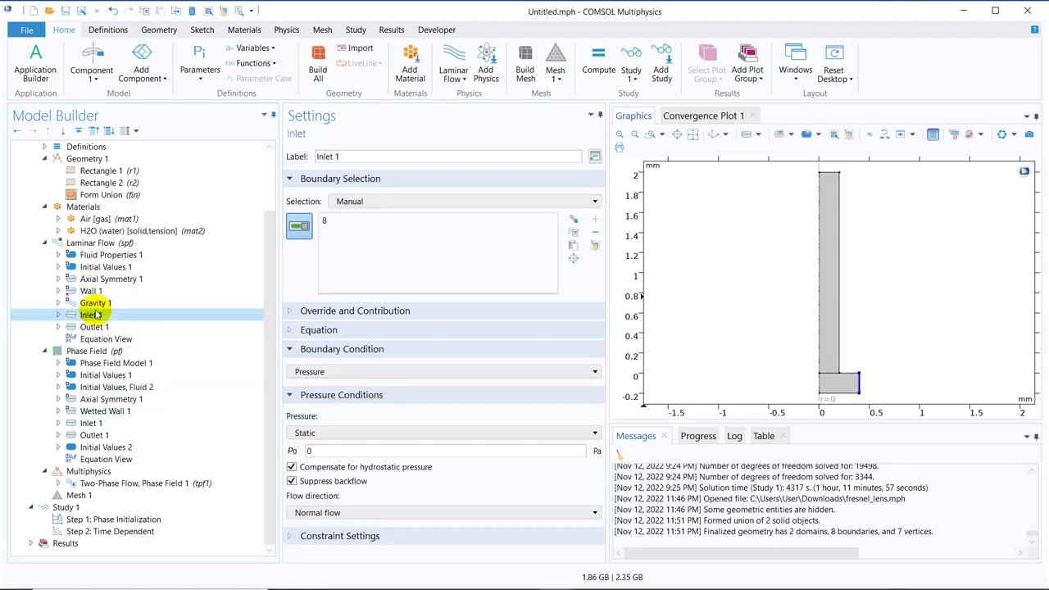
left_click(118, 351)
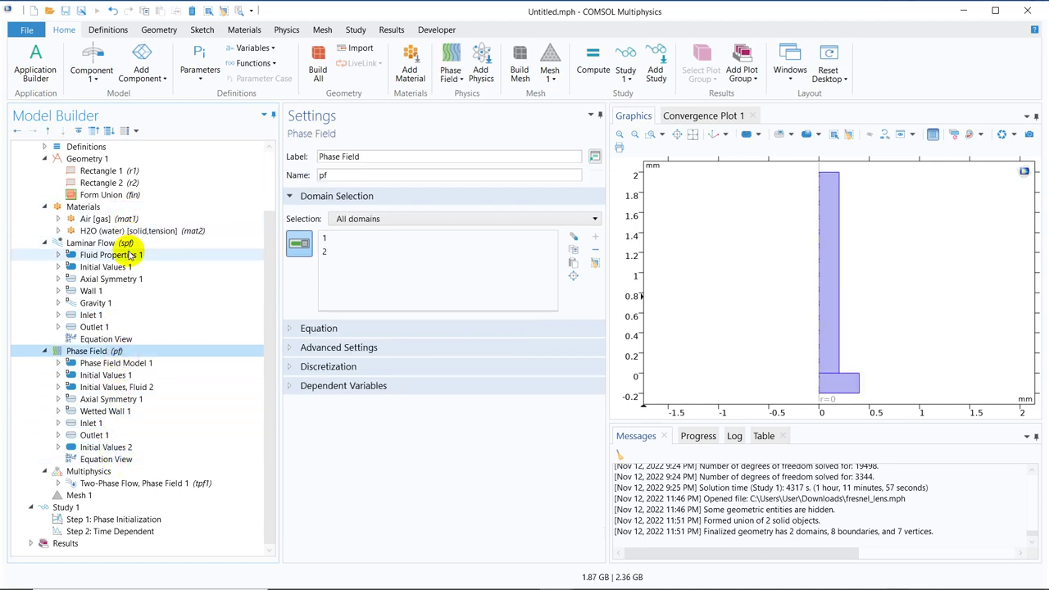
left_click(103, 304)
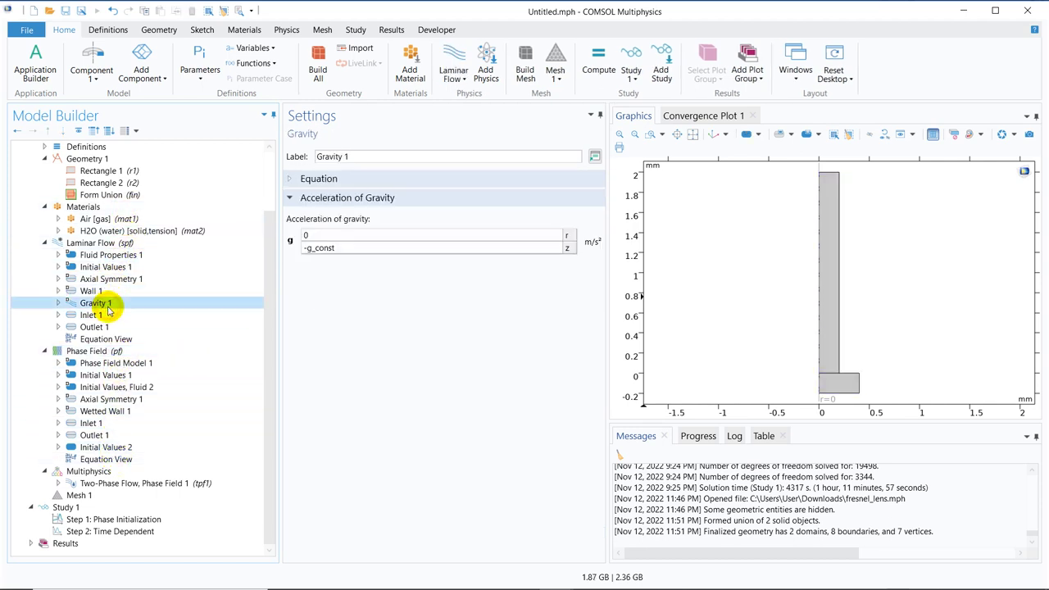
left_click(140, 254)
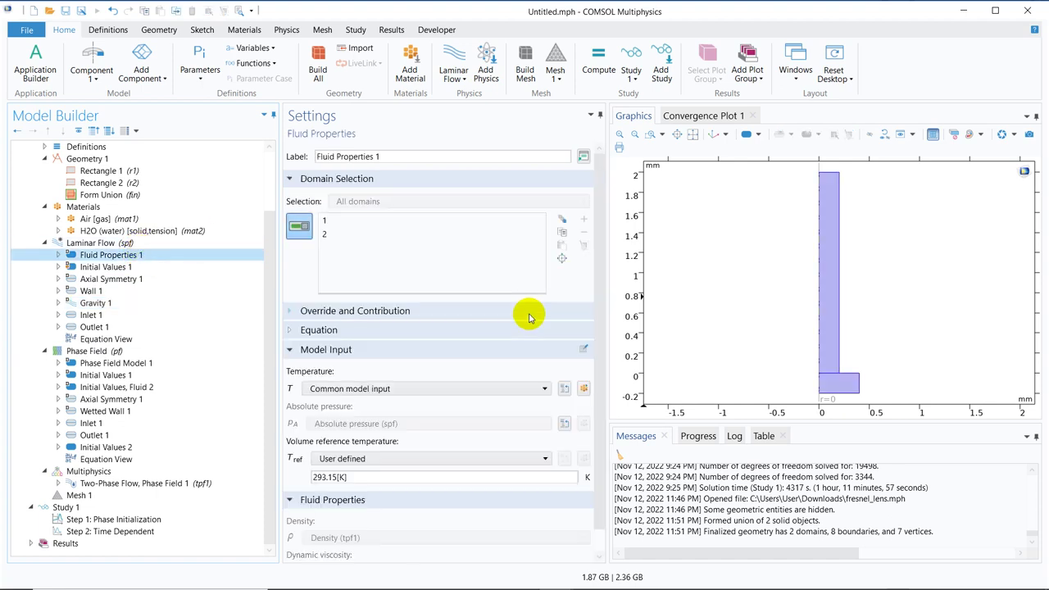
scroll(599, 268, "down", 2)
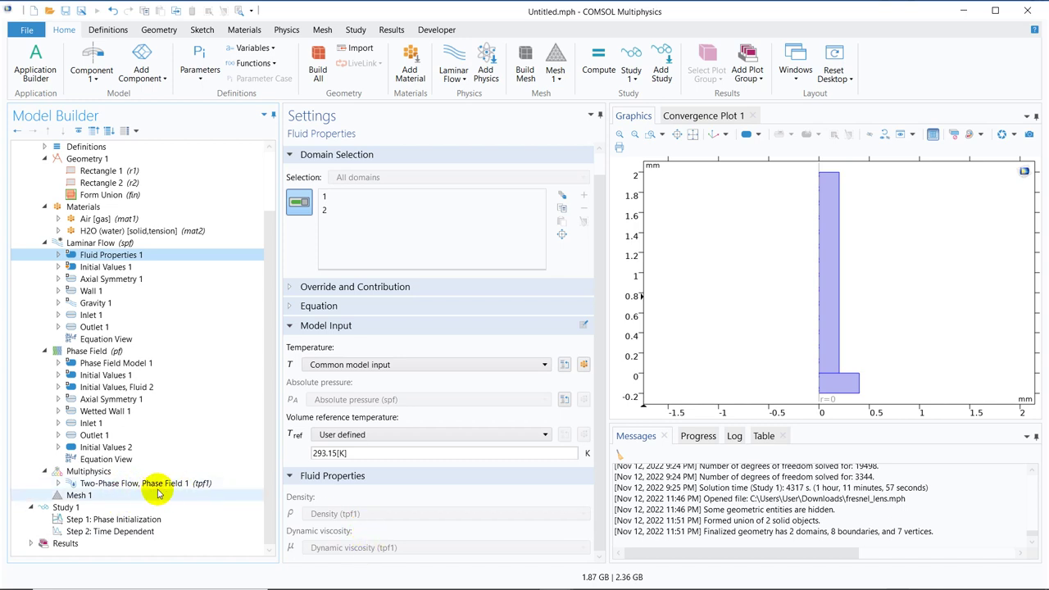
left_click(146, 353)
left_click(141, 314)
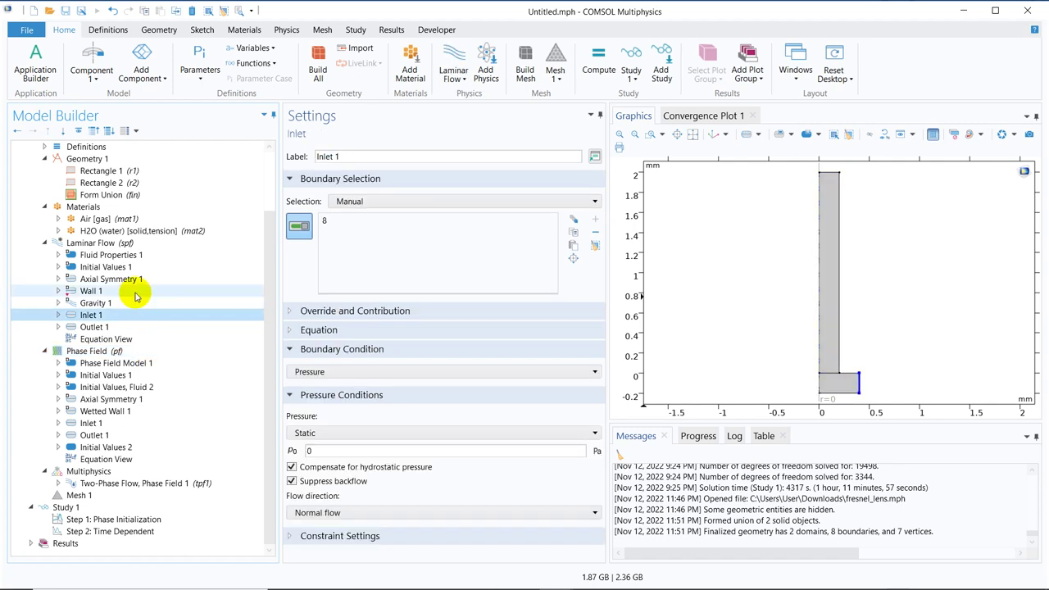
left_click(128, 329)
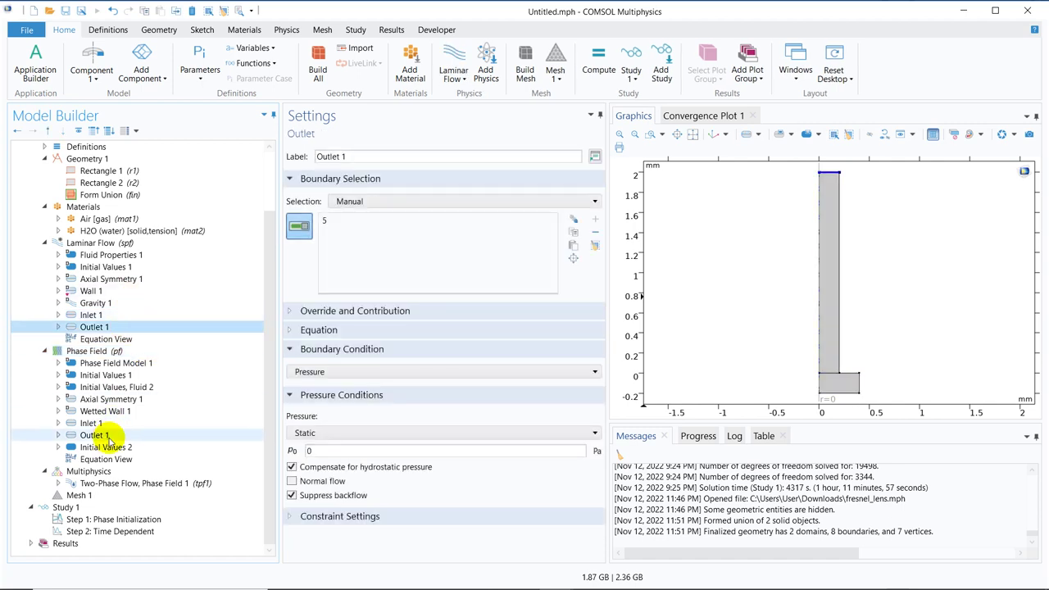
left_click(113, 424)
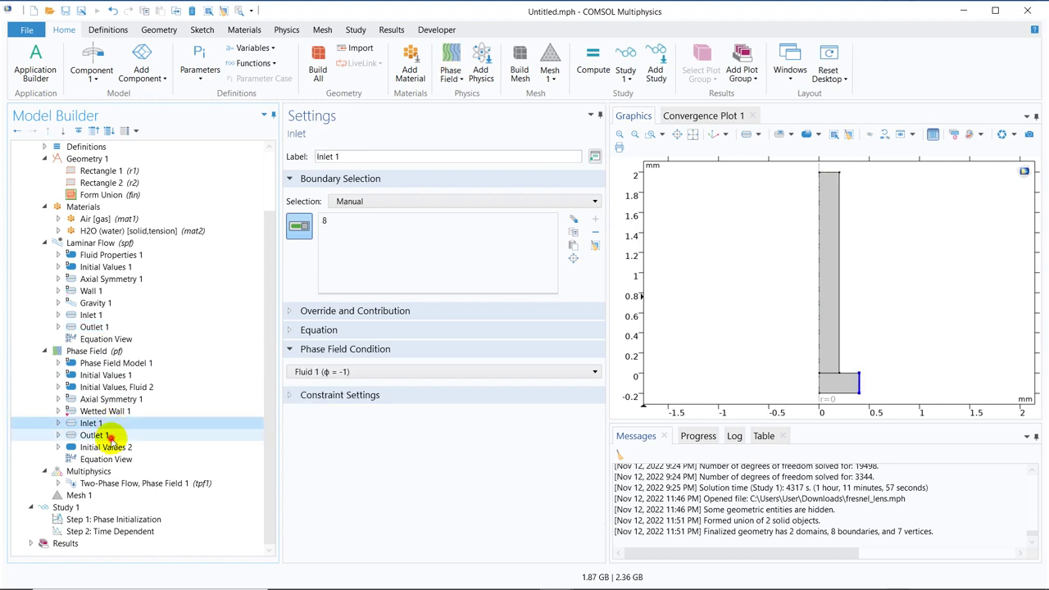
left_click(106, 436)
Step: Change the Wetted Wall 1 contact angle from pi/2 to 3*pi/2 rad
left_click(127, 413)
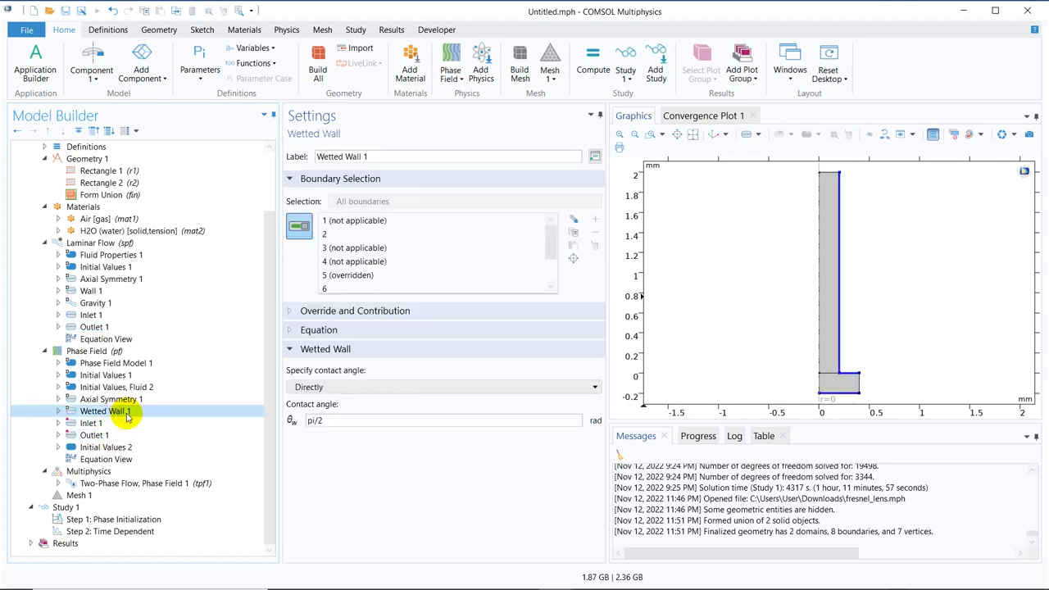
left_click(312, 420)
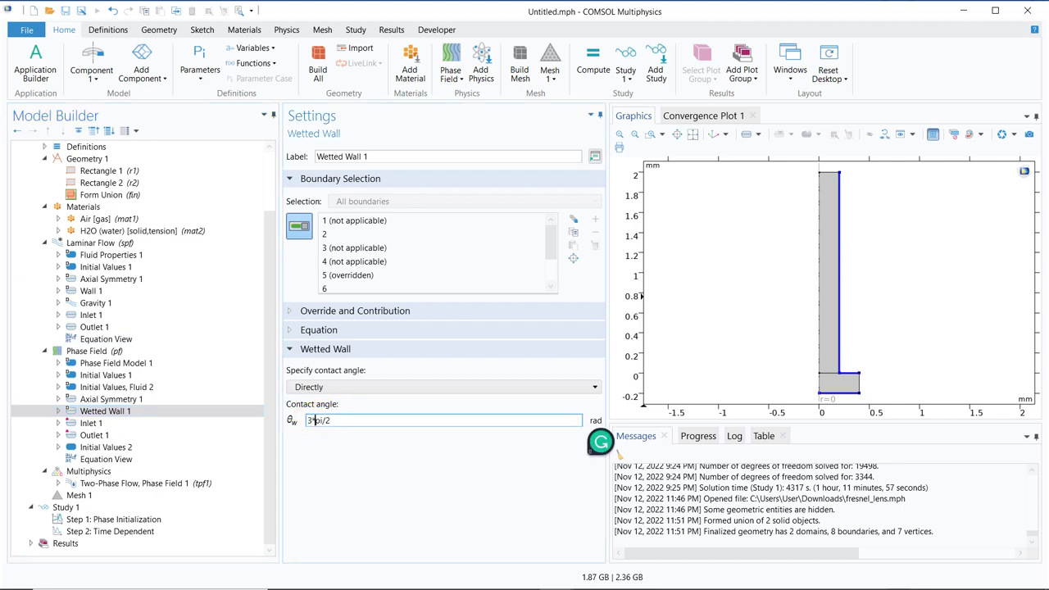
left_click(320, 463)
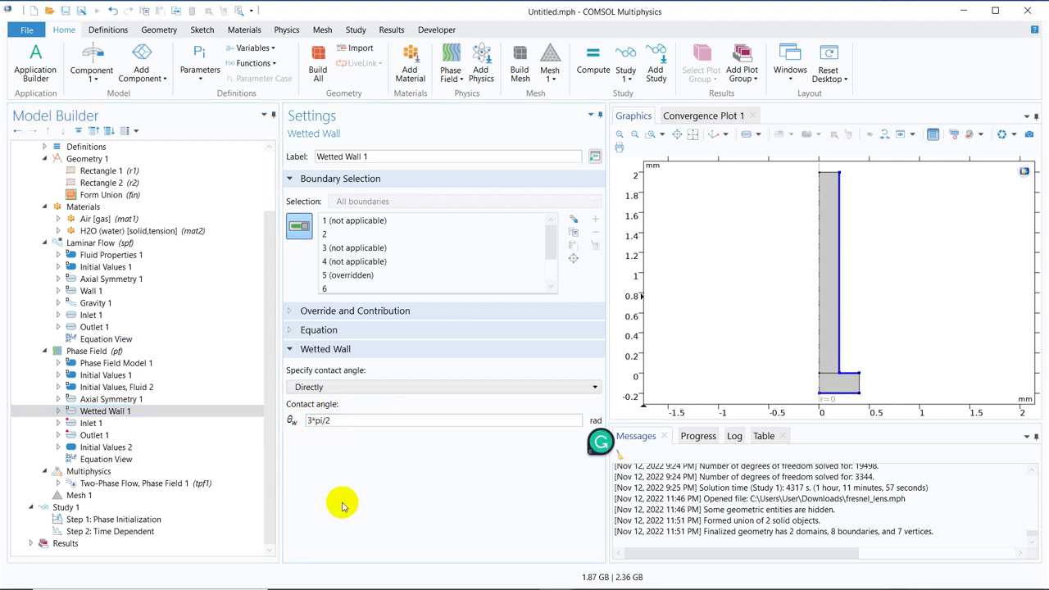
left_click(117, 423)
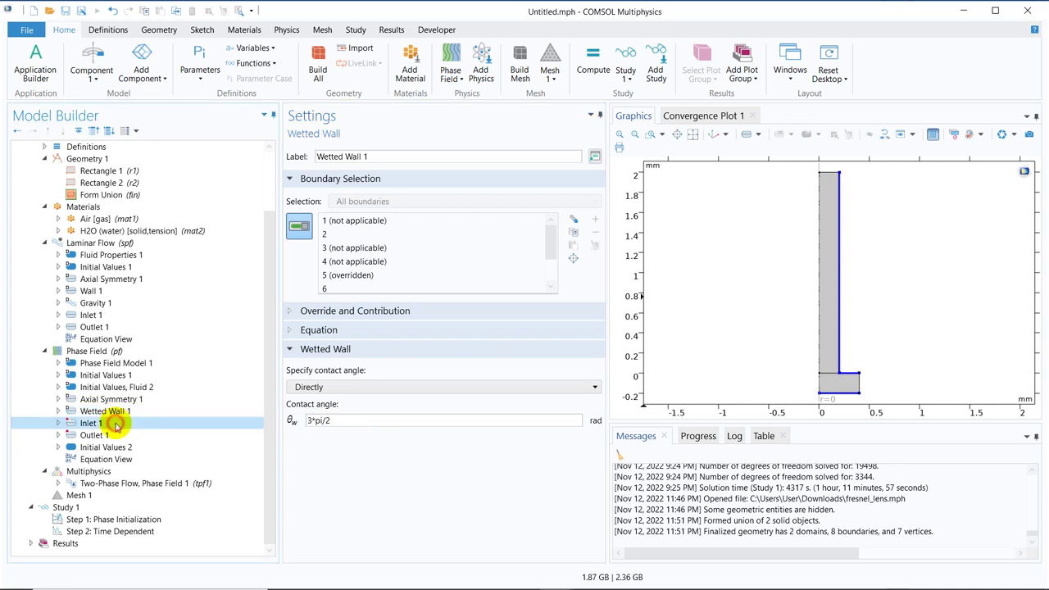
Step: Build the mesh, then change the Time Dependent output times to range(0,1e-4,2e-3)
left_click(79, 496)
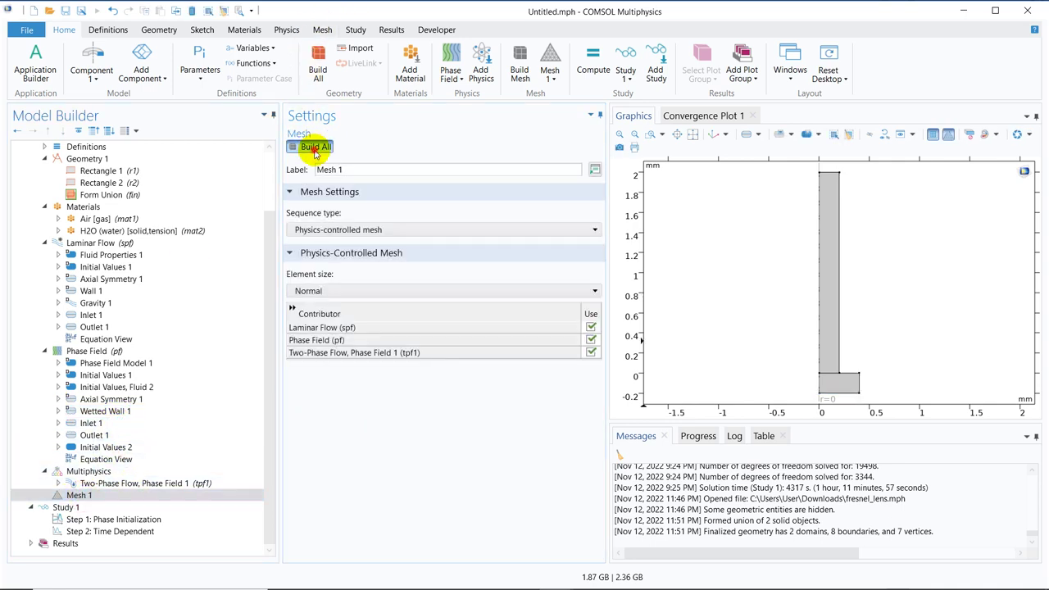
left_click(314, 148)
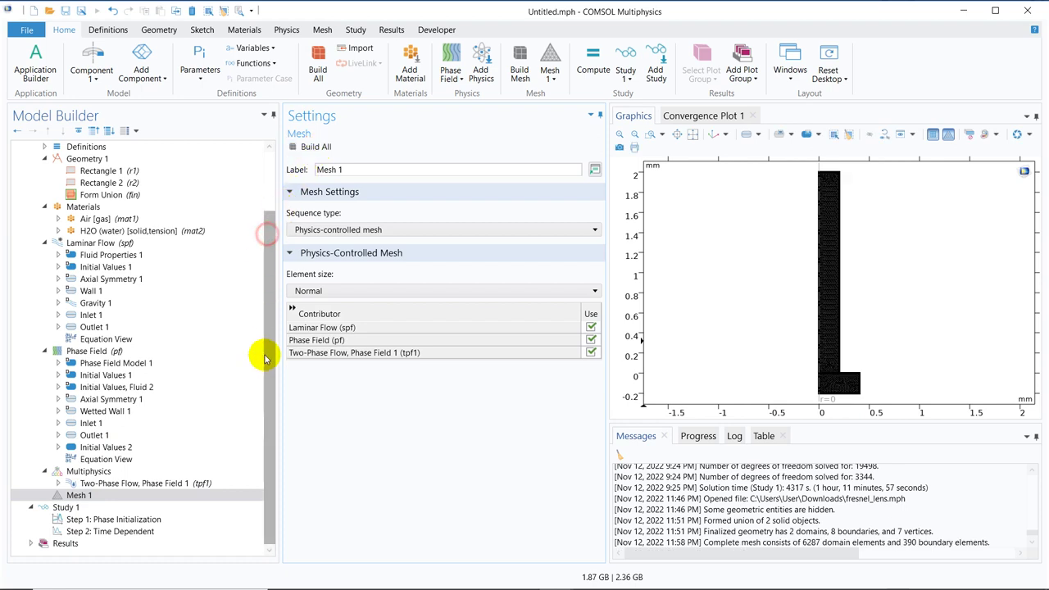
left_click(77, 508)
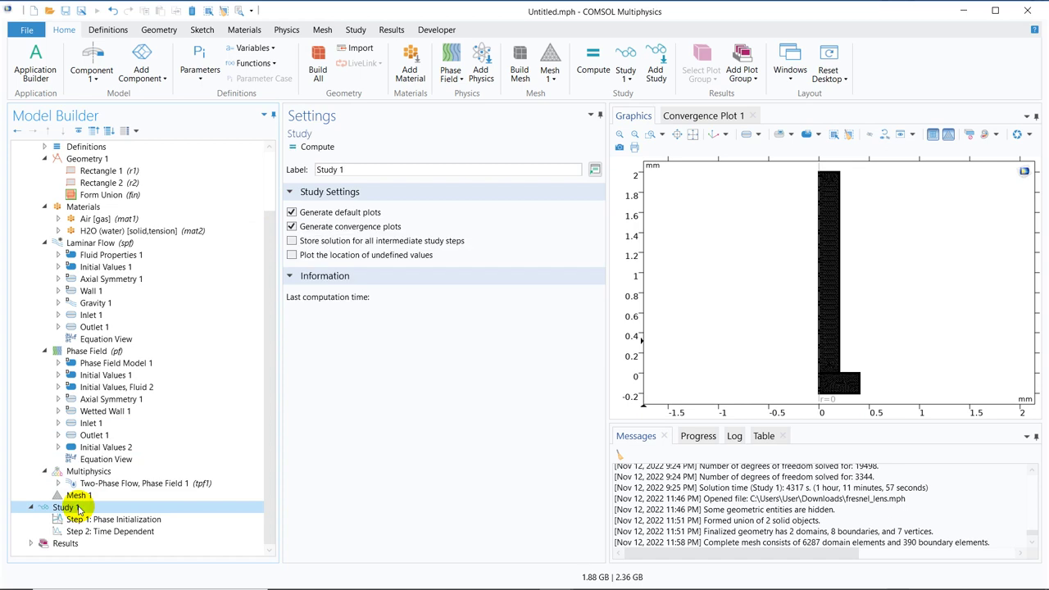
left_click(111, 531)
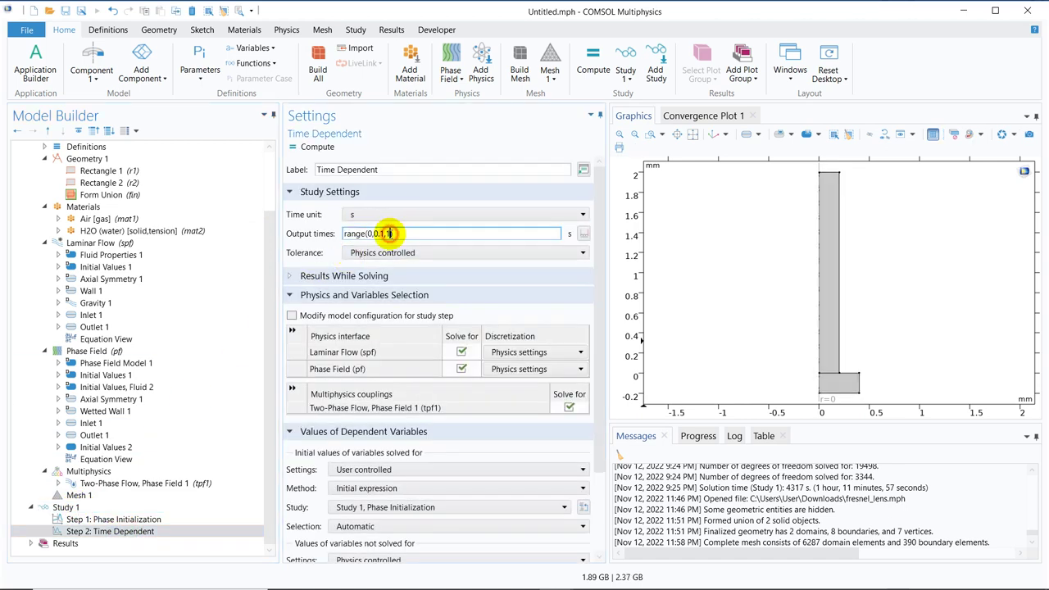
type("e-4")
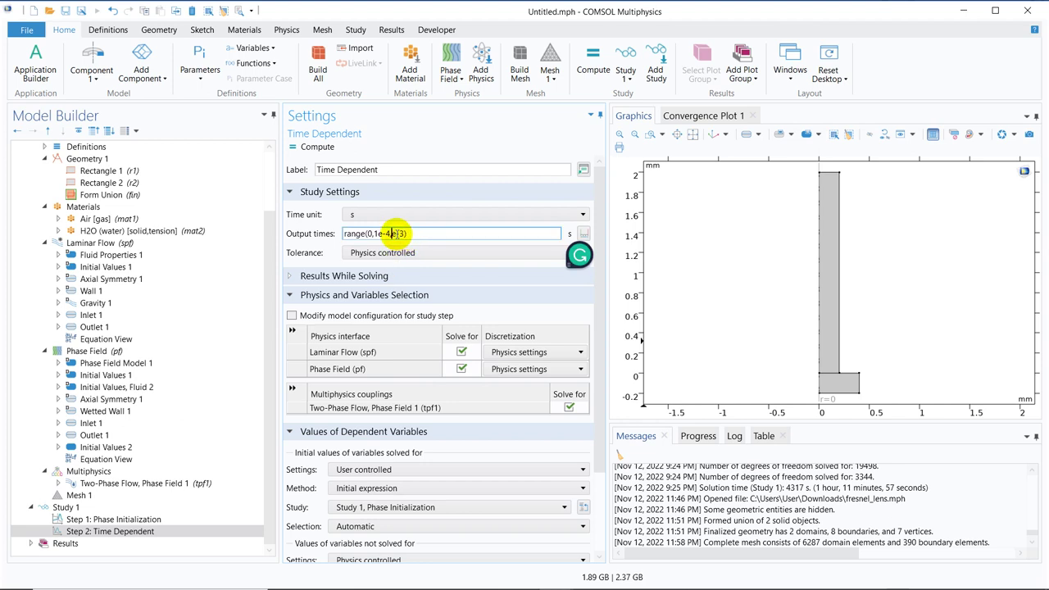
left_click(394, 234)
type("2")
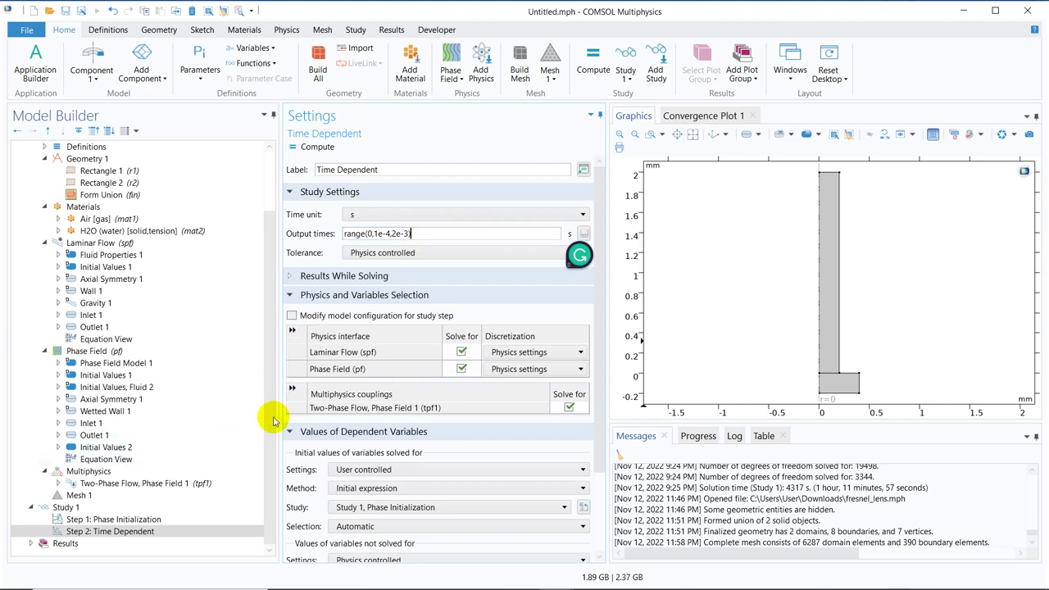
Step: Select Study 1 and browse the Multiphysics and Study 1 context menus
left_click(111, 509)
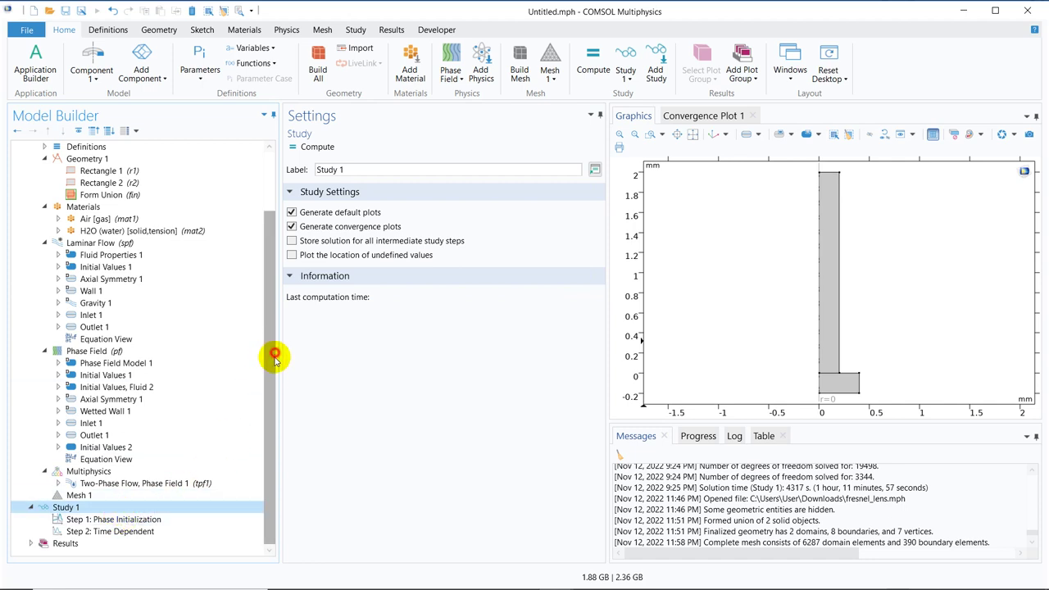
scroll(183, 506, "up", 1)
right_click(184, 510)
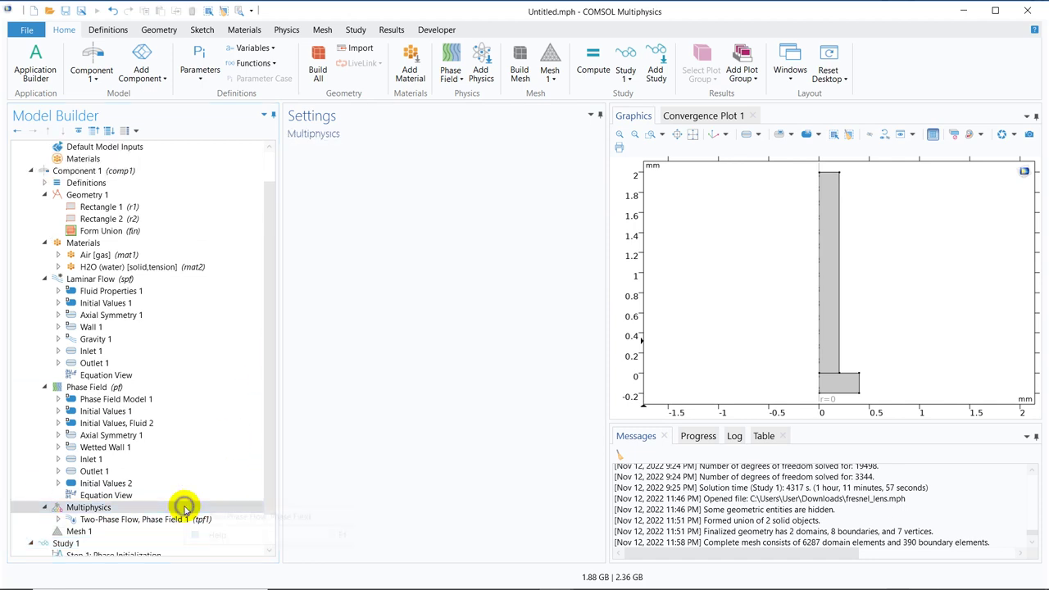
left_click(275, 307)
scroll(250, 524, "down", 1)
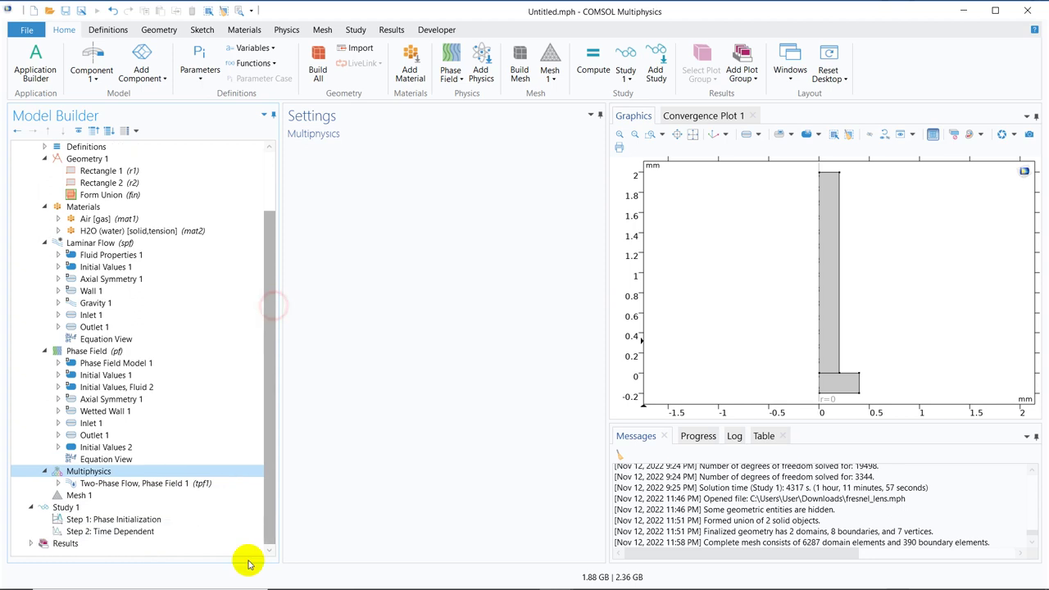
left_click(106, 505)
right_click(106, 506)
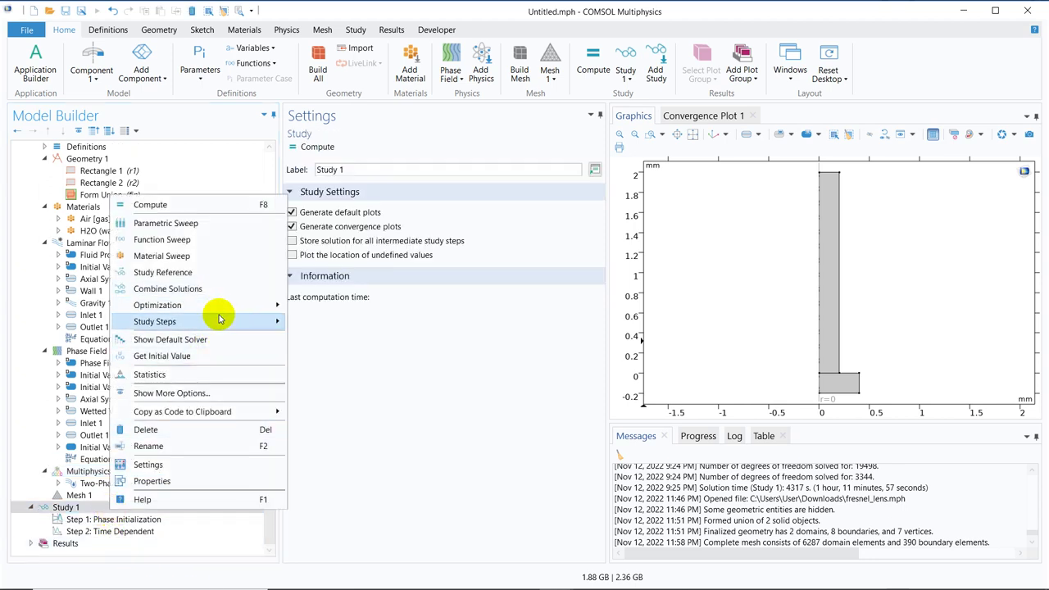
mouse_move(219, 324)
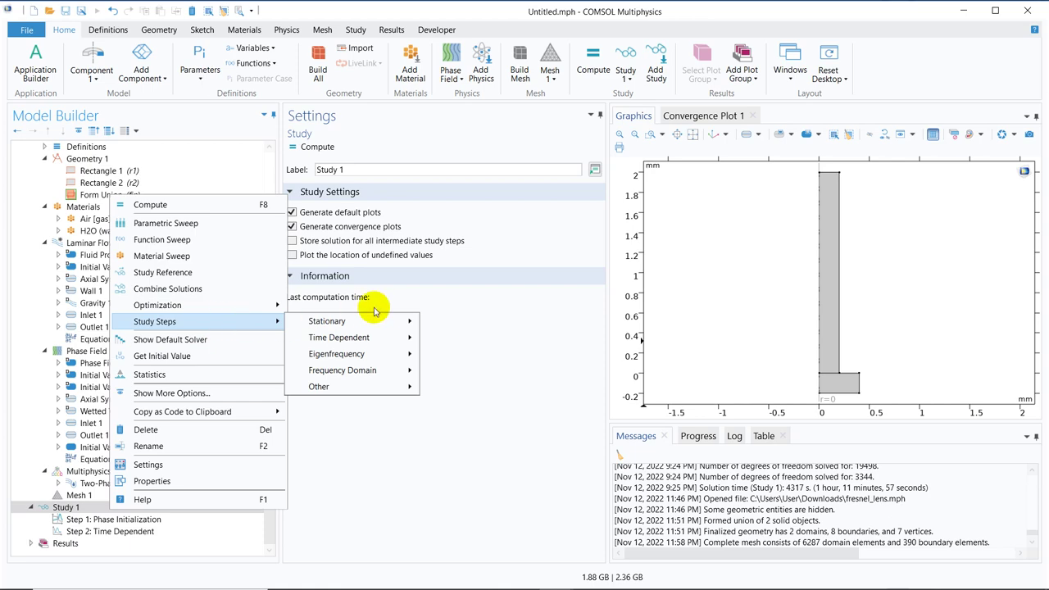
mouse_move(387, 339)
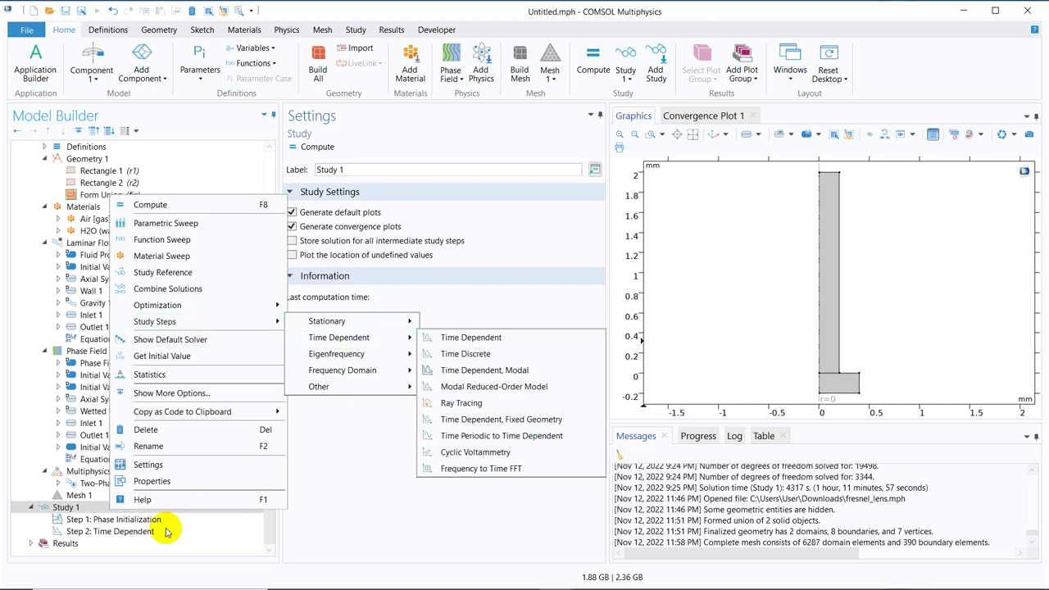
Step: Try Get Initial Value on the Time Dependent step and dismiss the solution-not-computed error
left_click(141, 533)
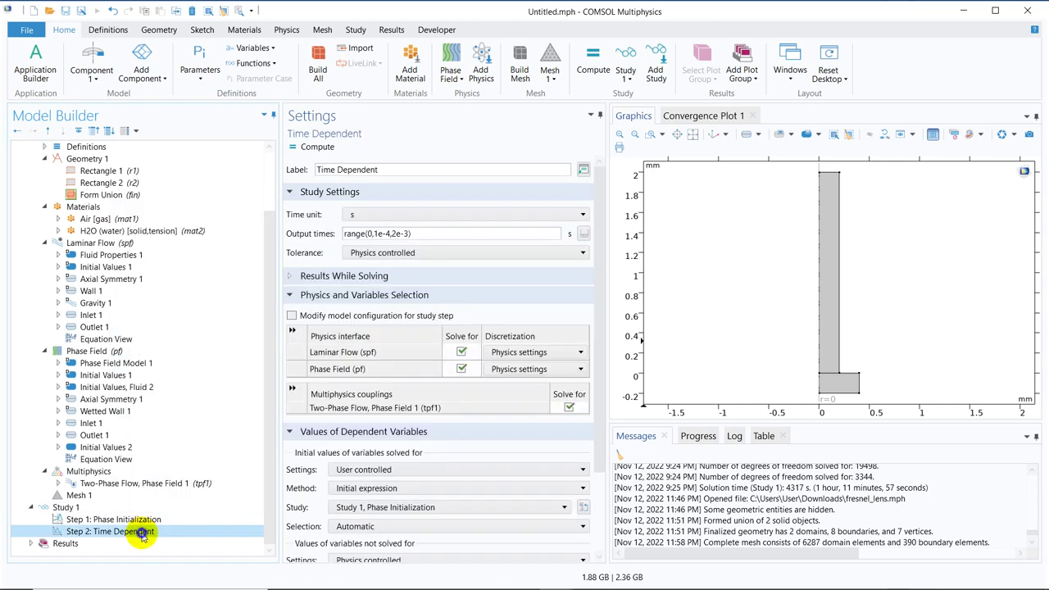
right_click(141, 533)
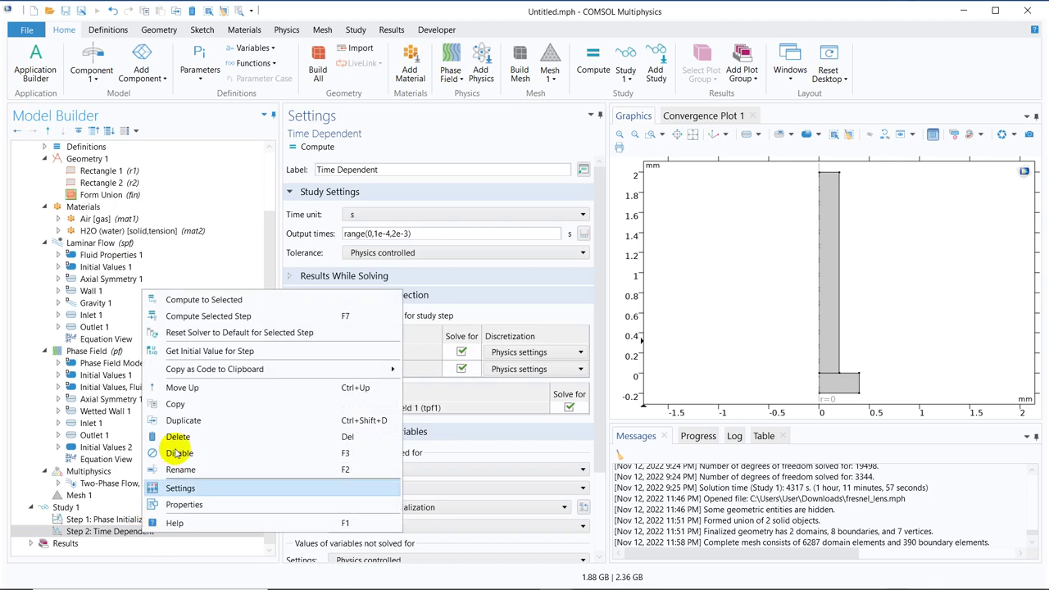
left_click(221, 352)
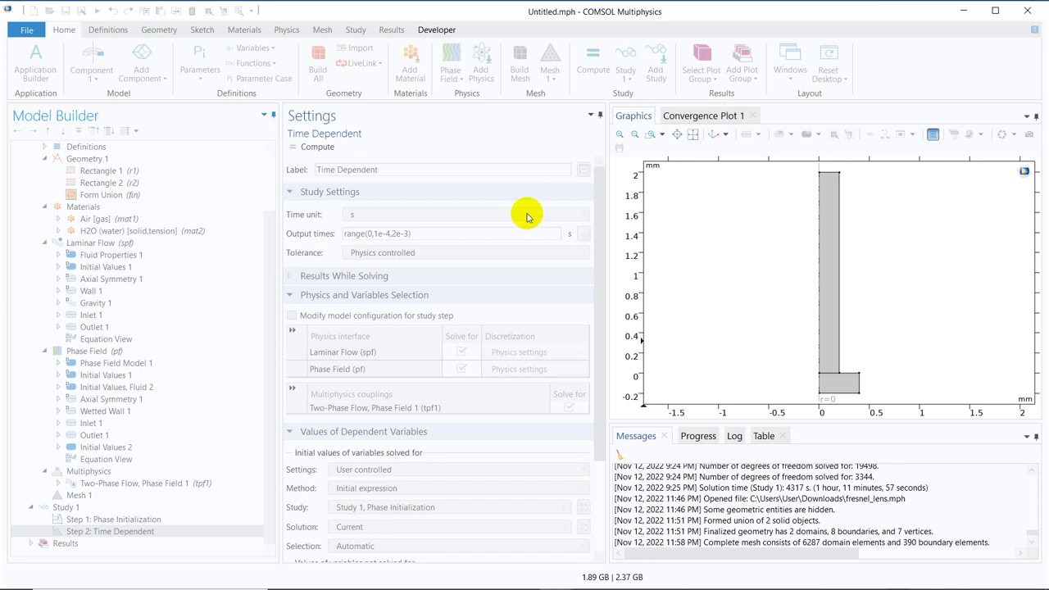
left_click(265, 246)
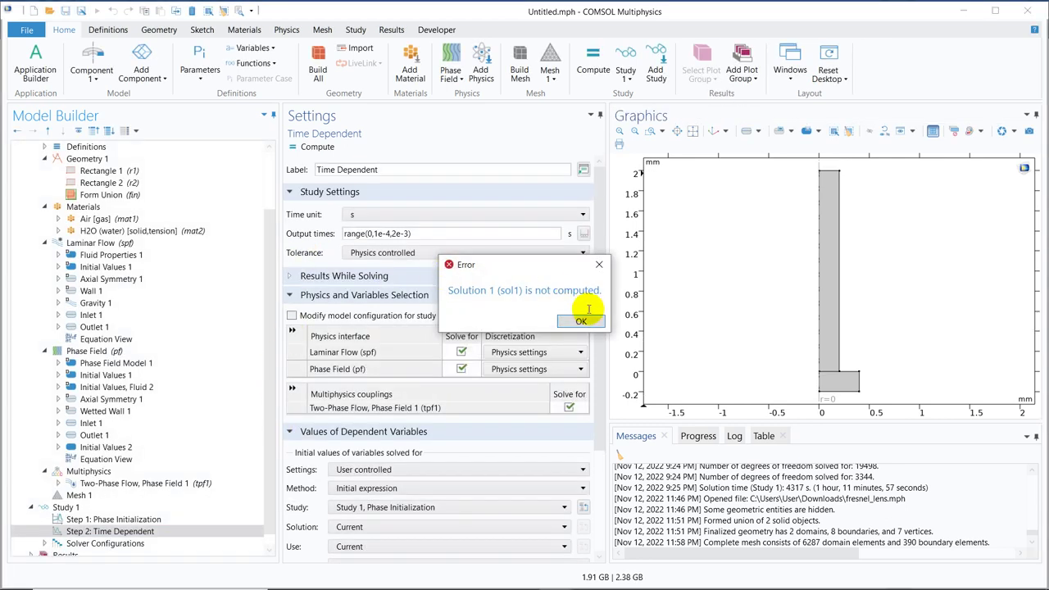
left_click(581, 321)
left_click_drag(271, 305, 277, 515)
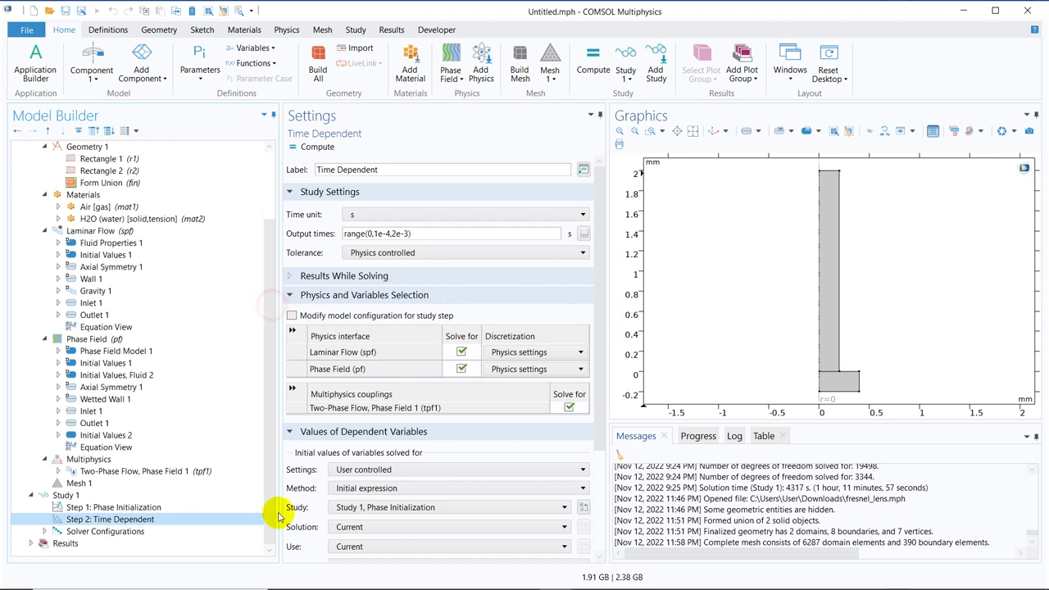
left_click(31, 547)
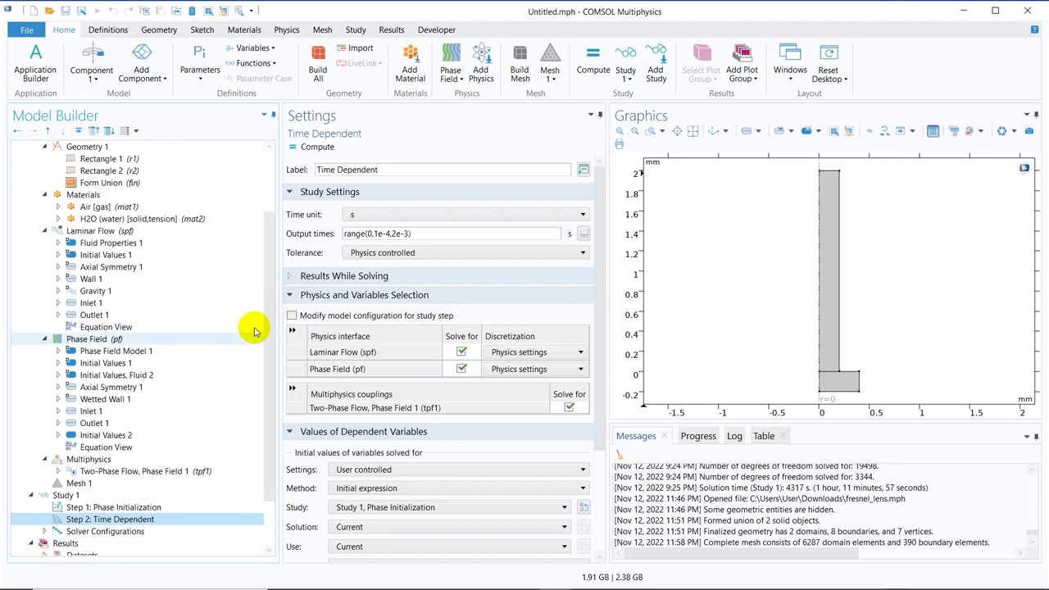
left_click_drag(269, 304, 265, 481)
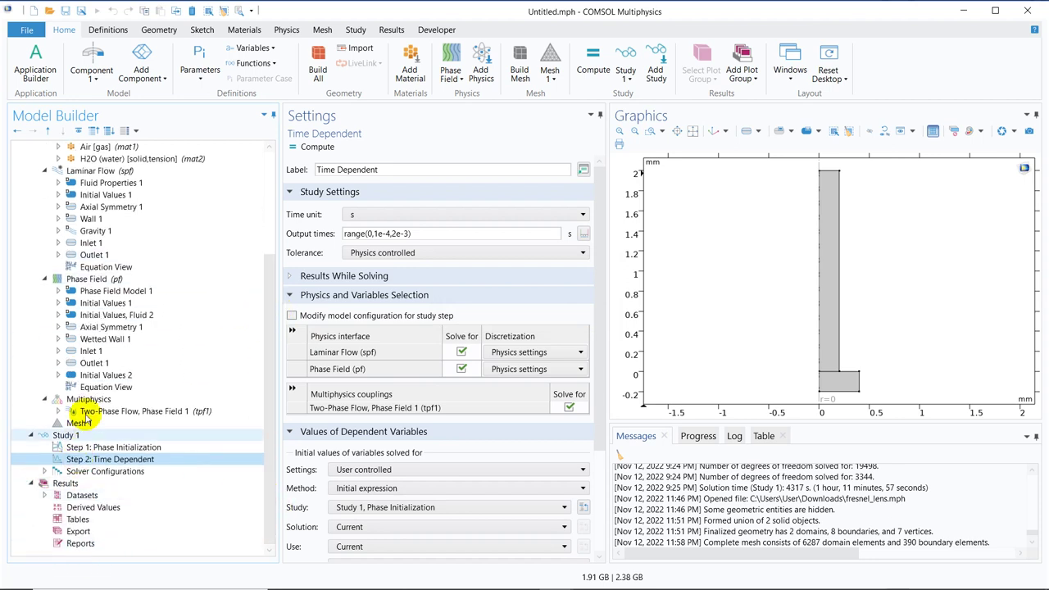
Step: Compute initial values for Phase Initialization and review the 3D velocity, velocity and pressure plots
left_click(86, 445)
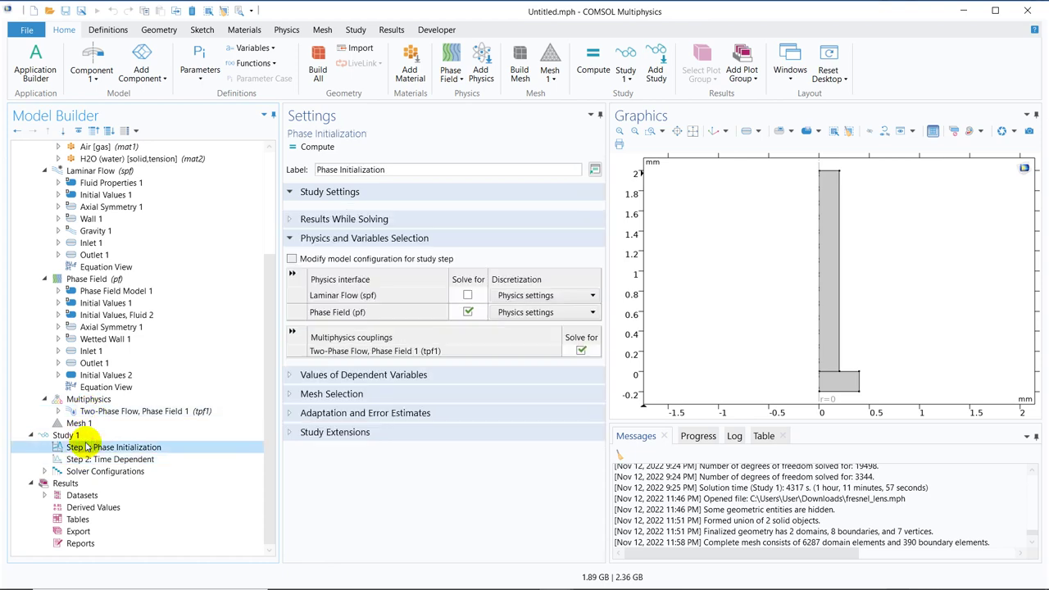
right_click(85, 443)
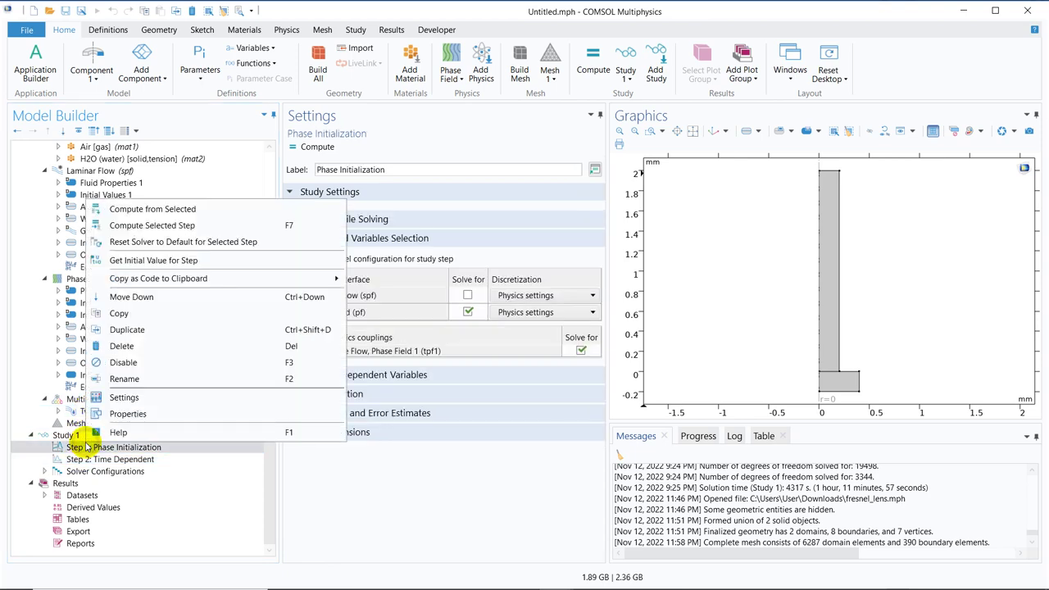
left_click(201, 261)
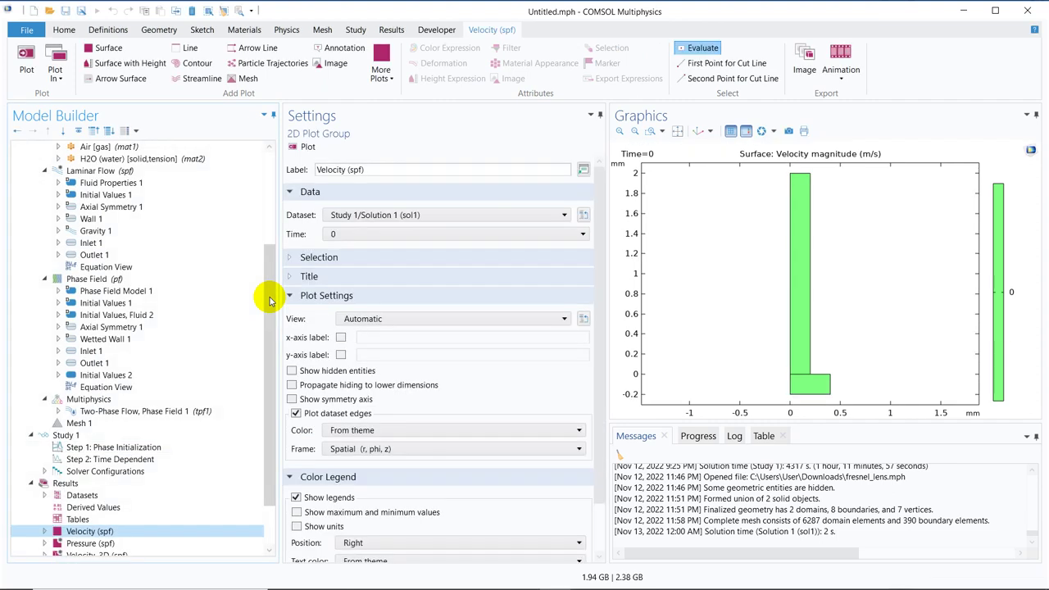
left_click_drag(269, 257, 270, 421)
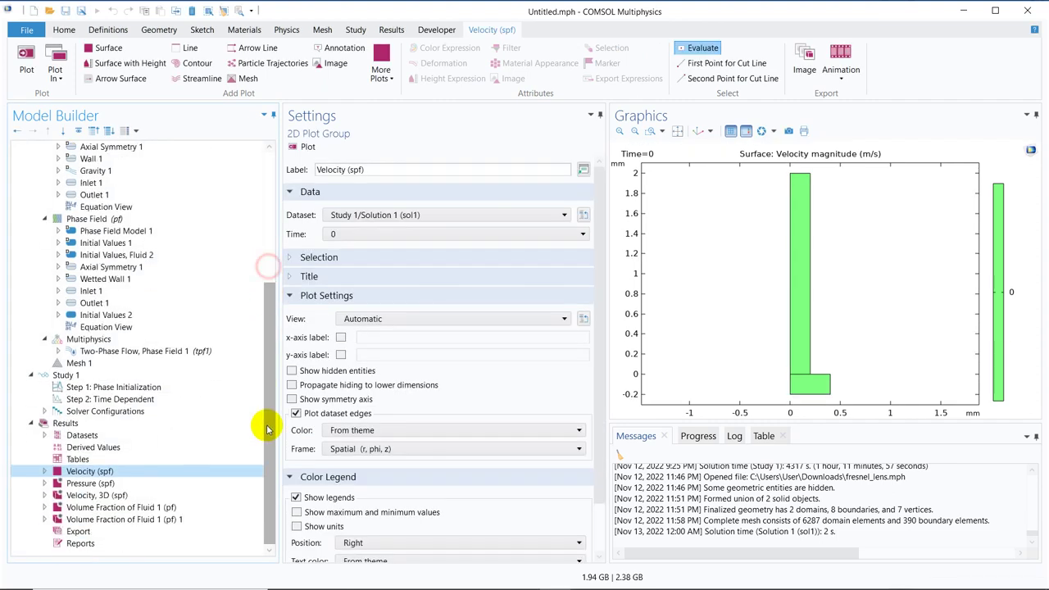
left_click(114, 495)
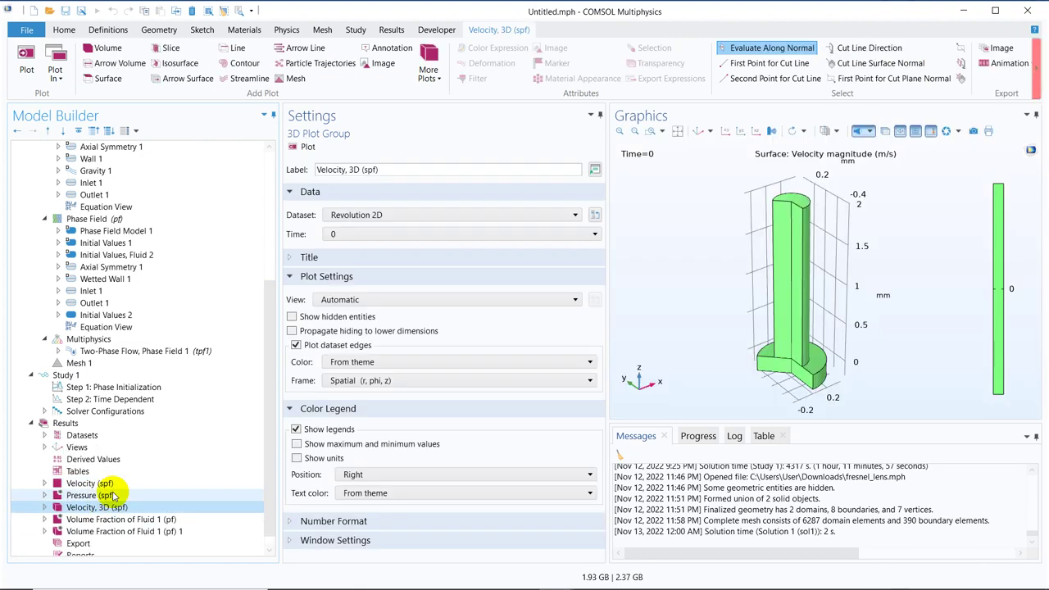
left_click(115, 484)
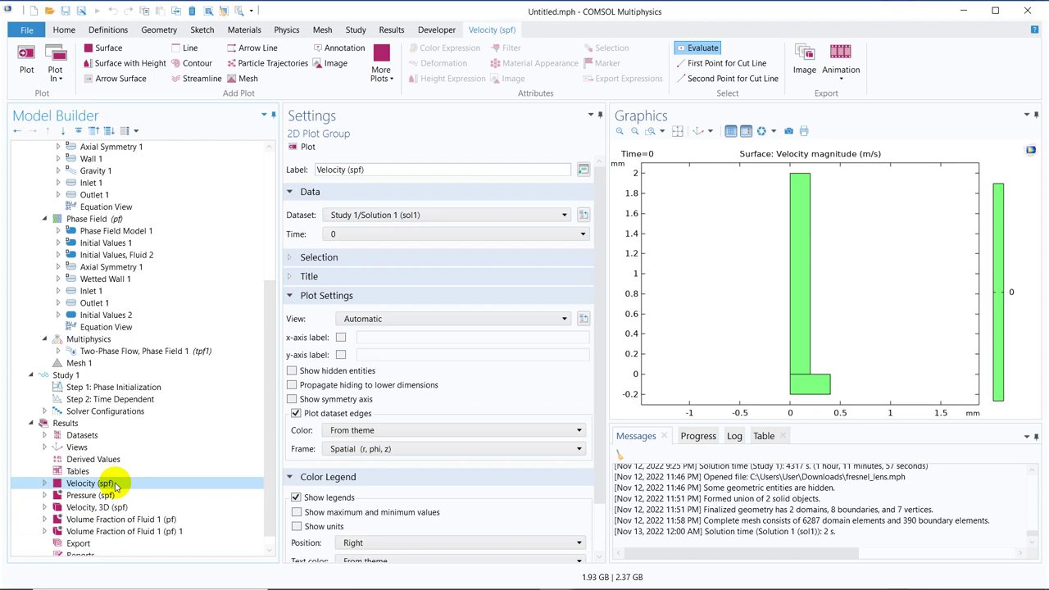
left_click(115, 496)
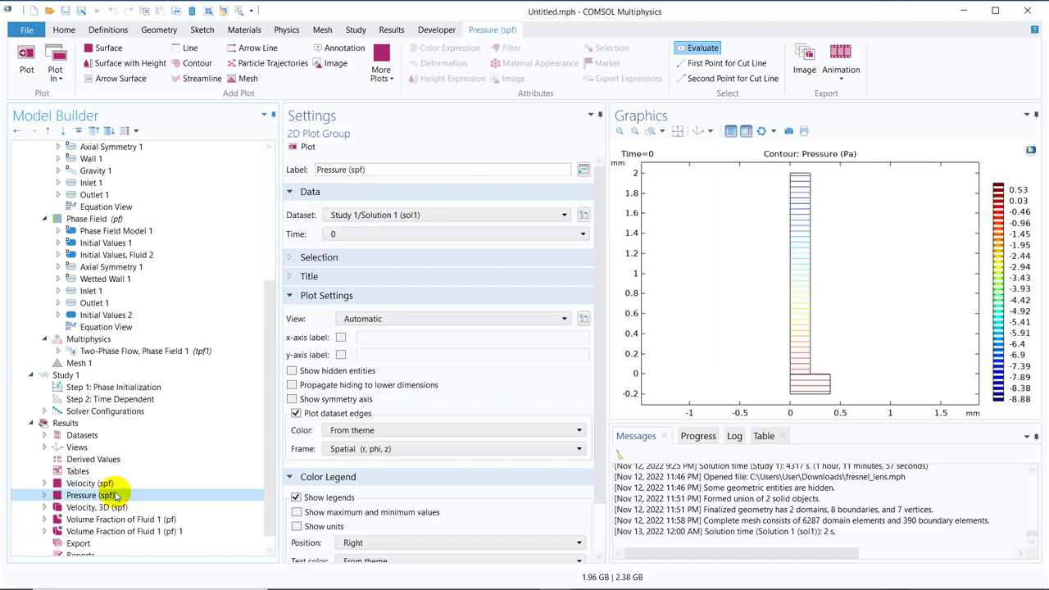
left_click(108, 483)
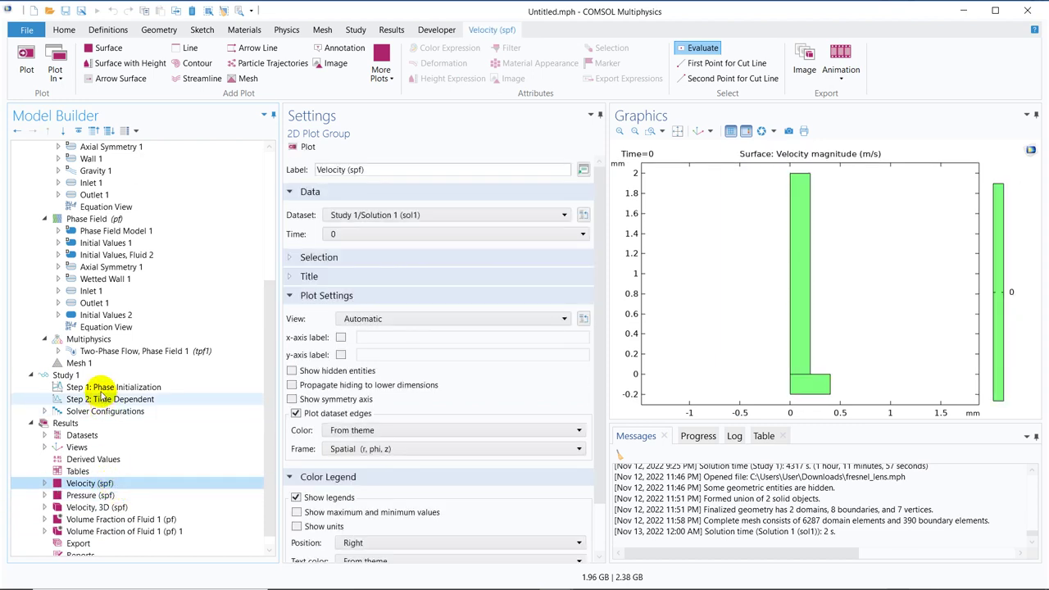
left_click(67, 374)
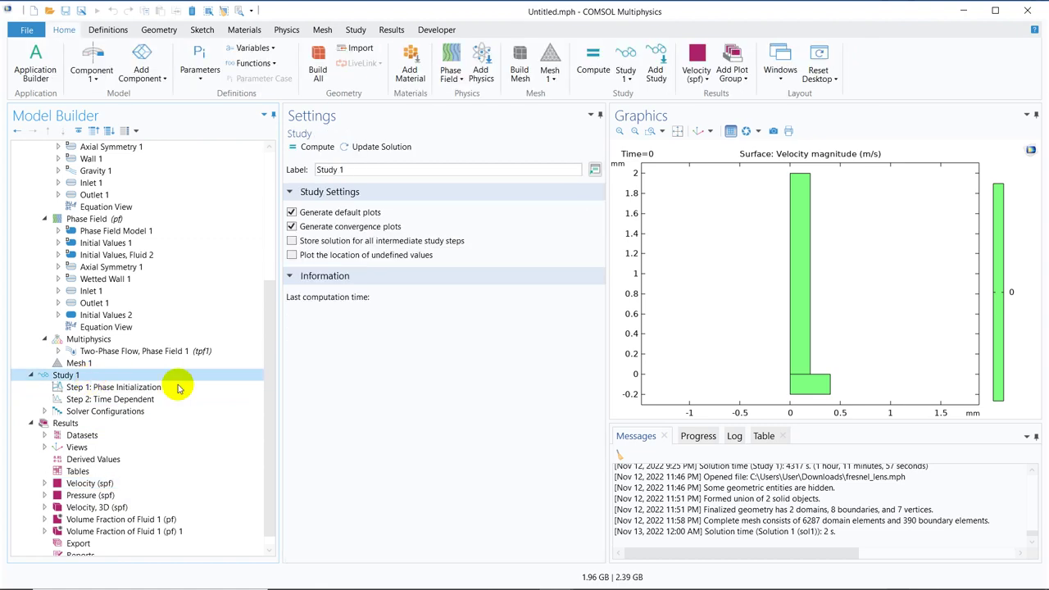
Step: Compute Study 1 and follow the solver log until time-stepping finishes
left_click(312, 148)
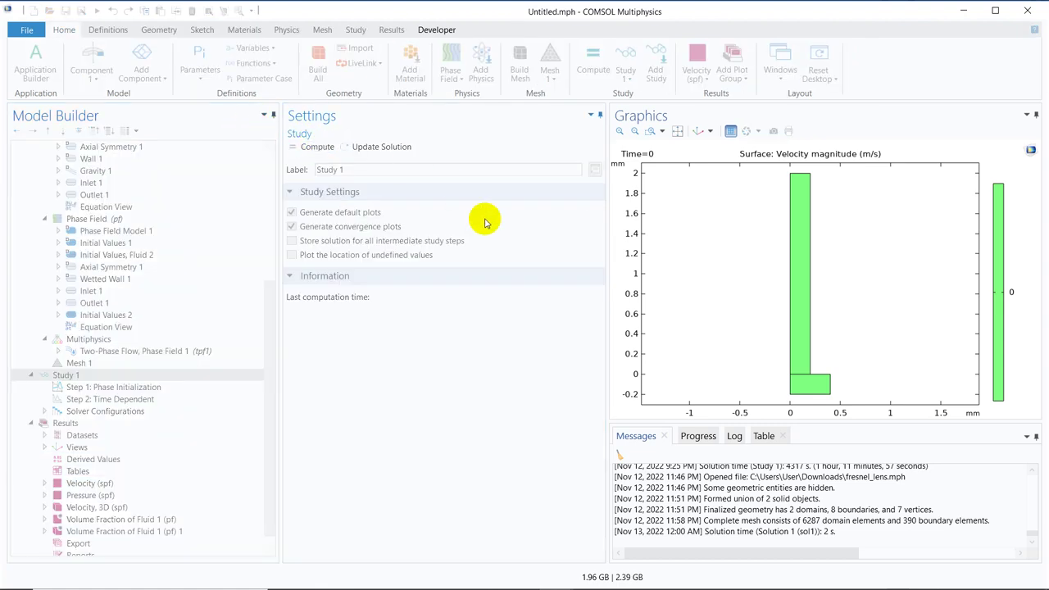
left_click(733, 436)
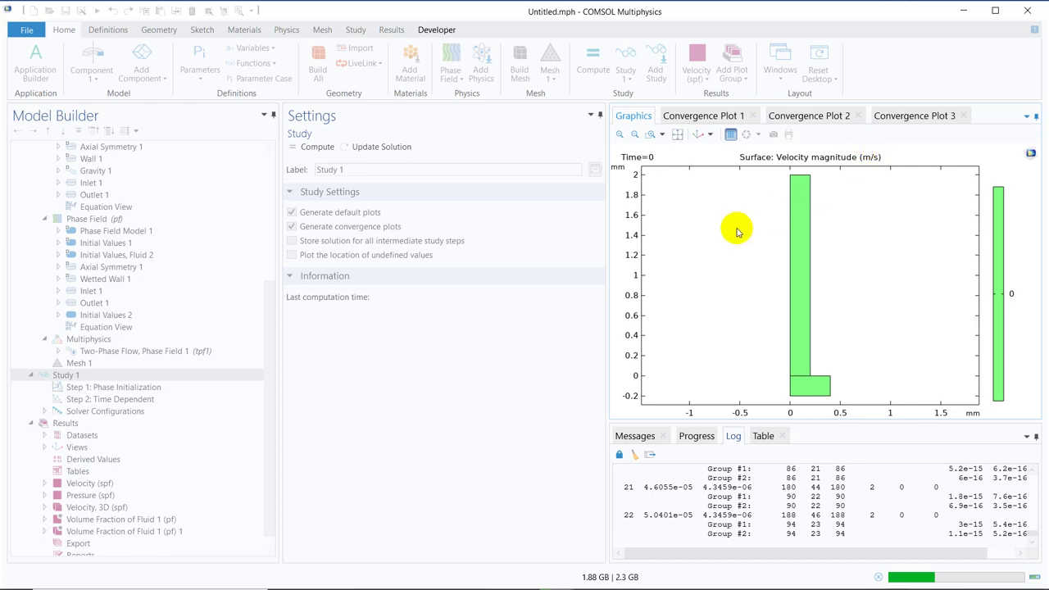
mouse_move(481, 6)
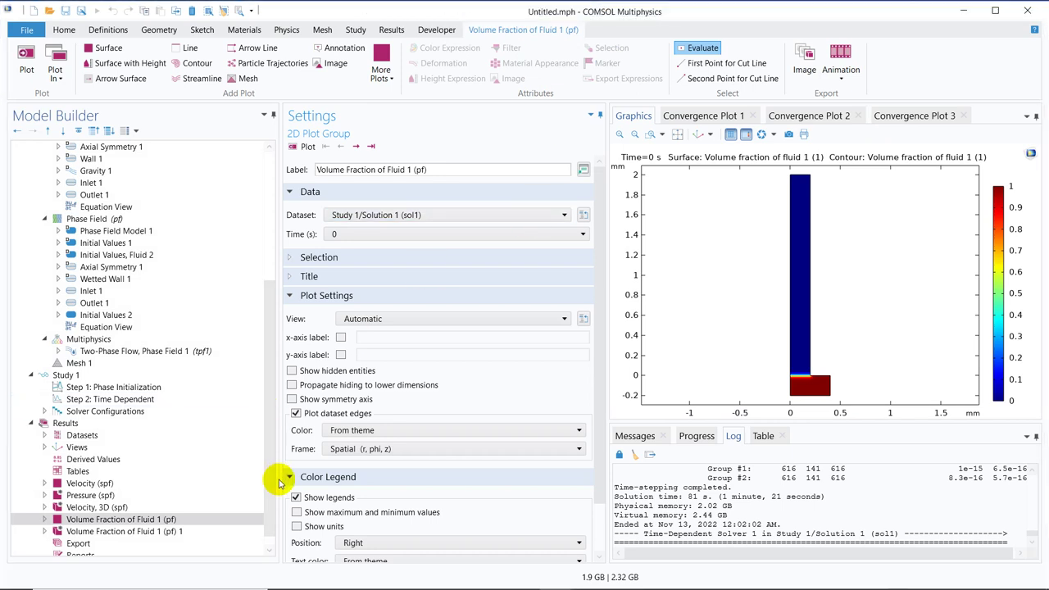
Step: Step the Volume Fraction of Fluid 1 plot to 0.002 s, then show Velocity (spf)
left_click(145, 520)
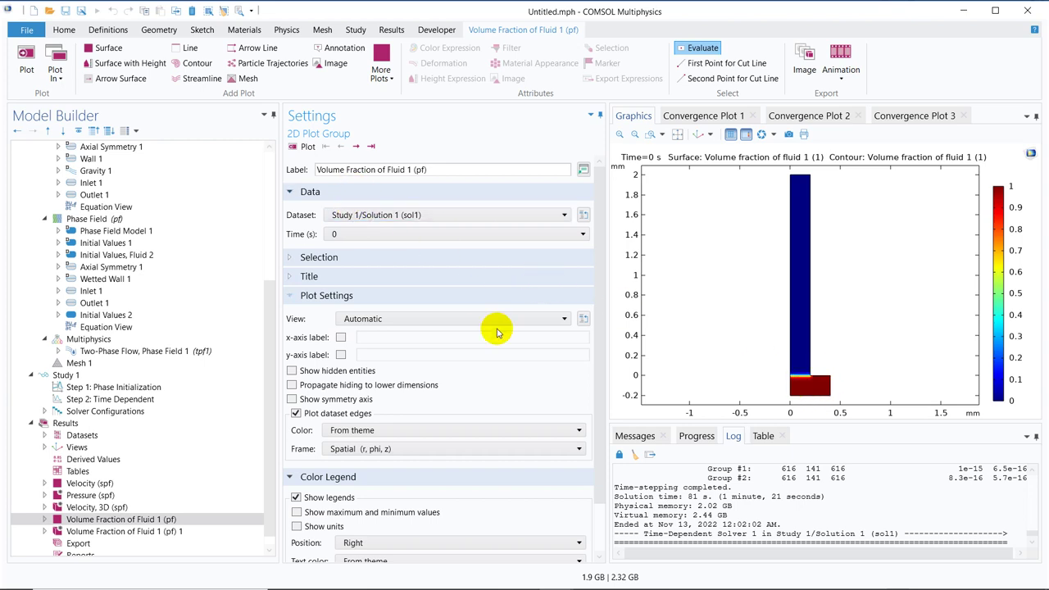
left_click(356, 146)
left_click(357, 146)
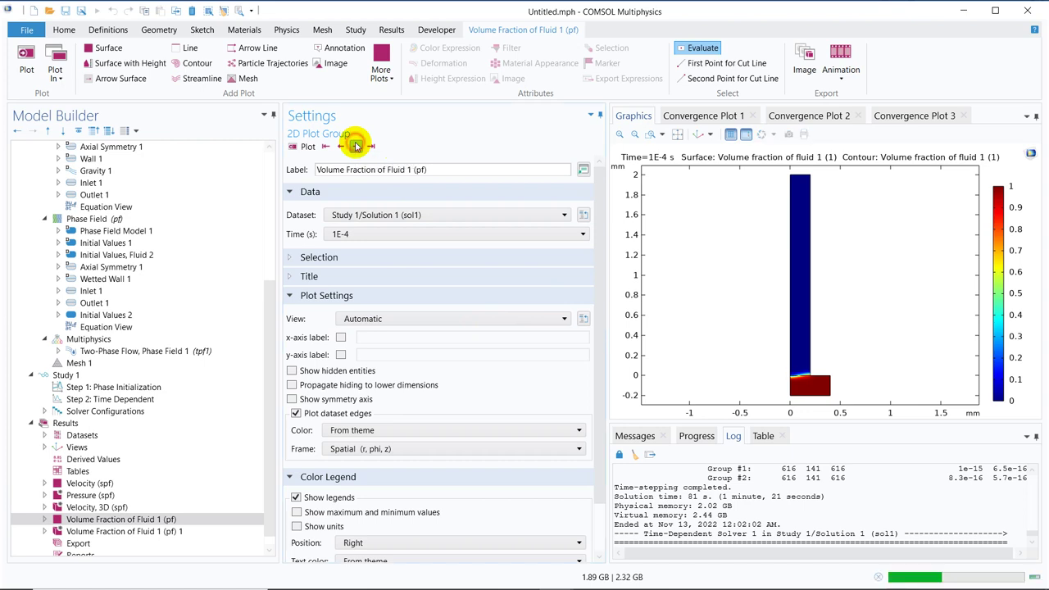
left_click(357, 146)
left_click(357, 146)
left_click(357, 146)
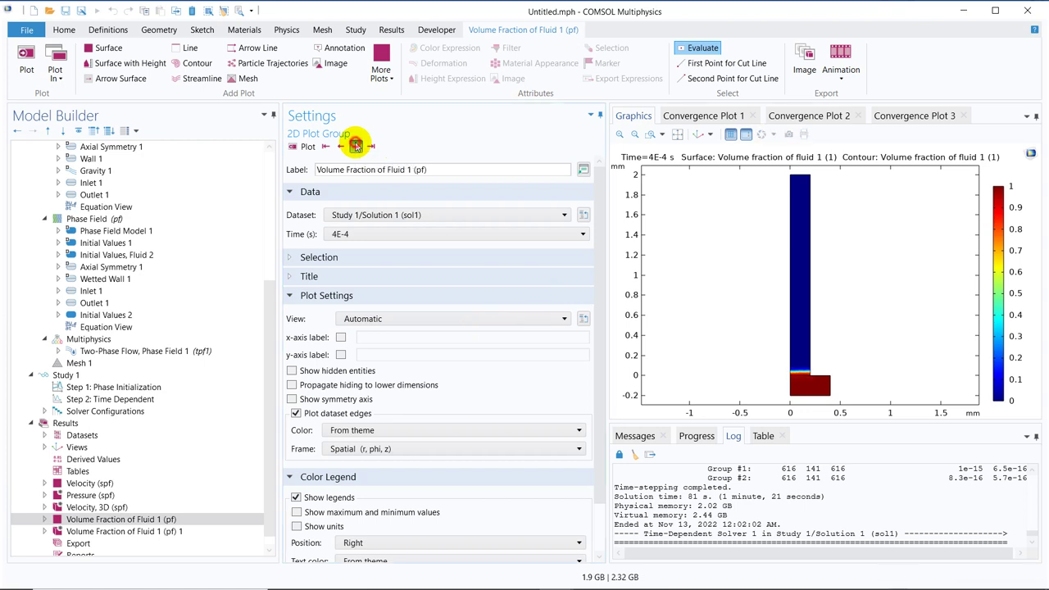
left_click(356, 146)
left_click(357, 146)
left_click(357, 145)
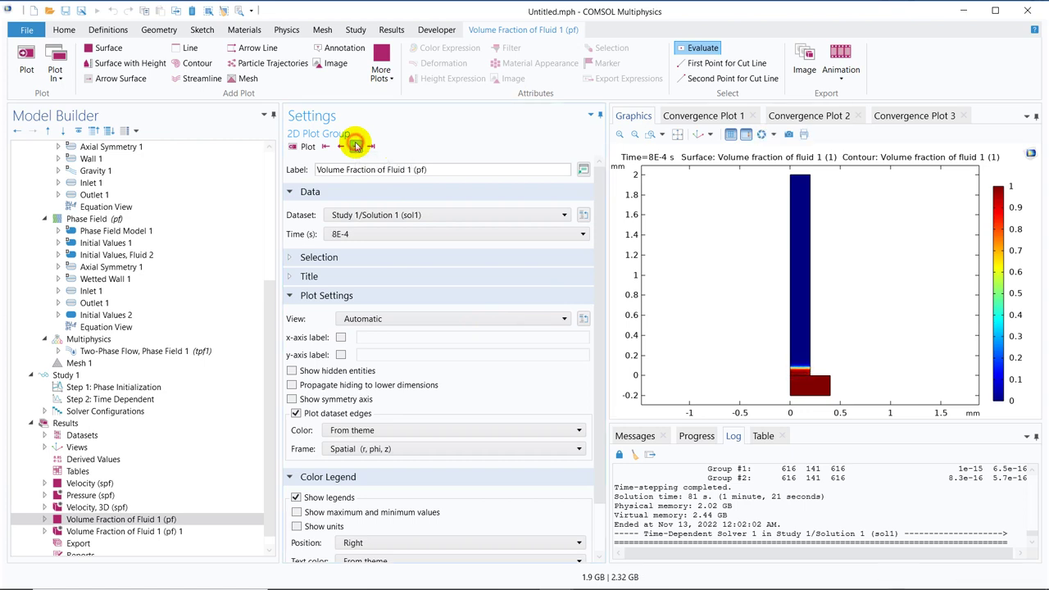
left_click(357, 146)
left_click(357, 146)
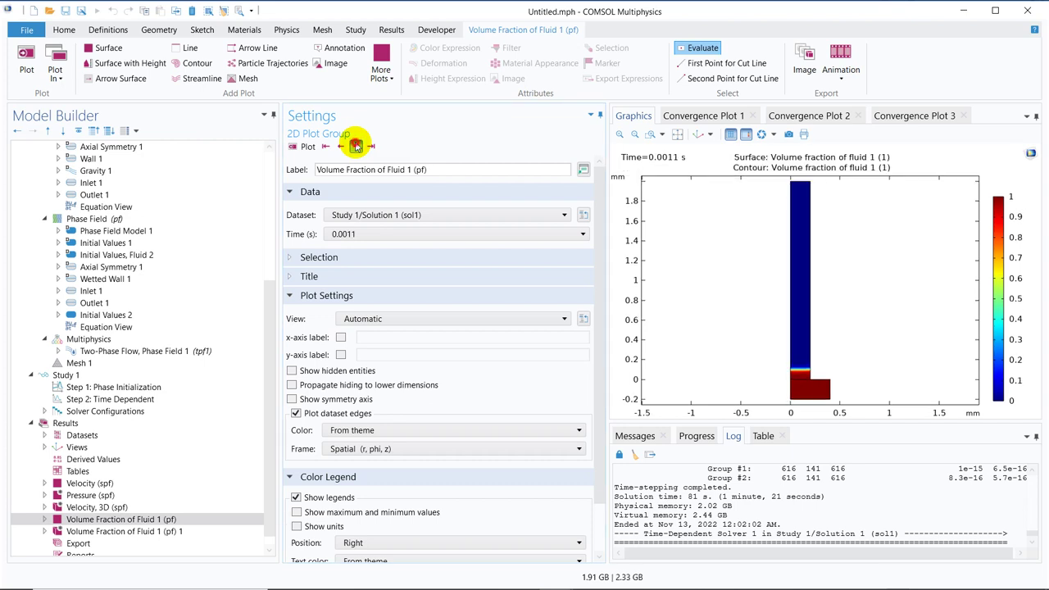
left_click(357, 146)
left_click(357, 146)
left_click(357, 146)
left_click(357, 146)
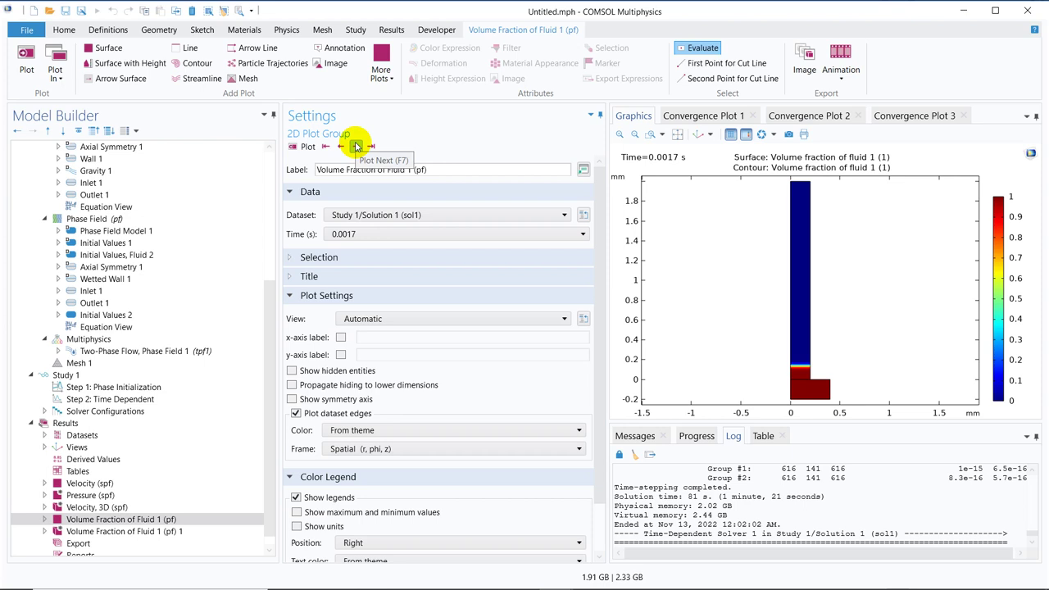
left_click(356, 146)
left_click(357, 146)
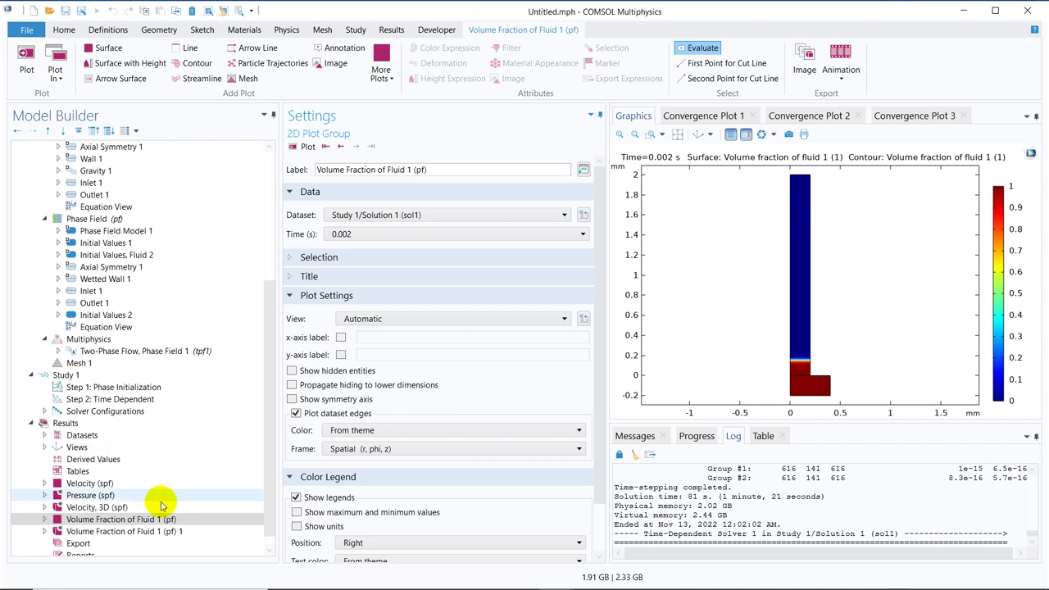
left_click(143, 486)
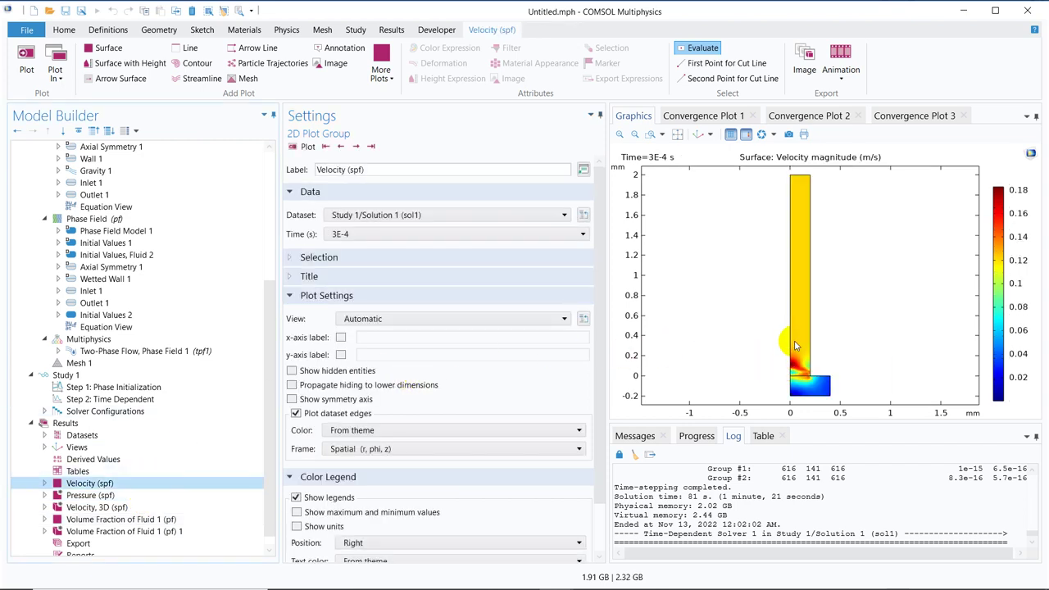
Step: Open the 3D volume fraction isosurface, step ahead three times, and box-zoom onto the droplet
left_click(102, 530)
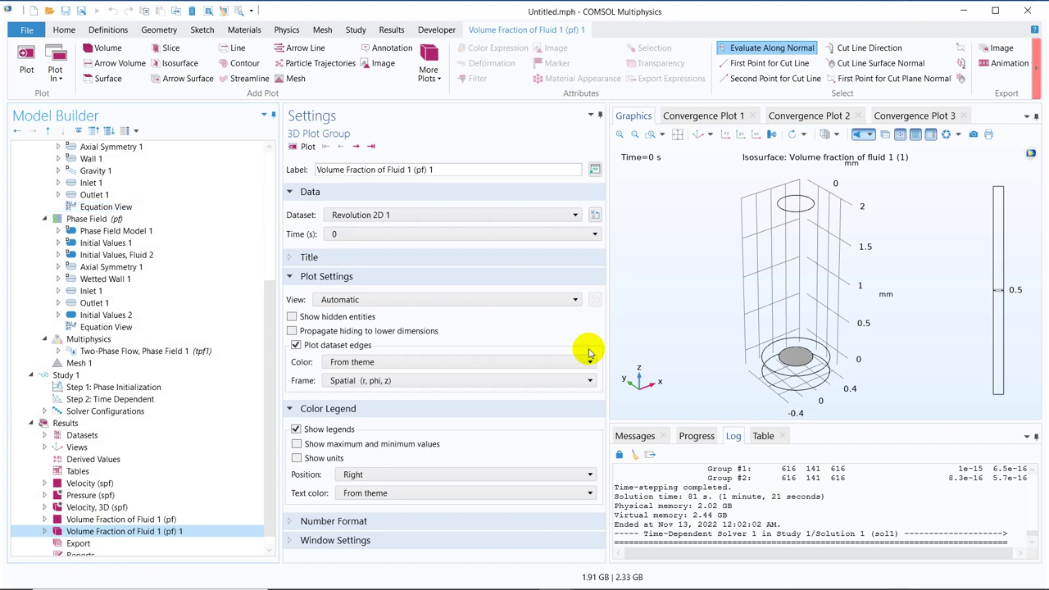
mouse_move(888, 361)
left_mouse_down()
mouse_move(879, 356)
mouse_move(890, 358)
left_mouse_up()
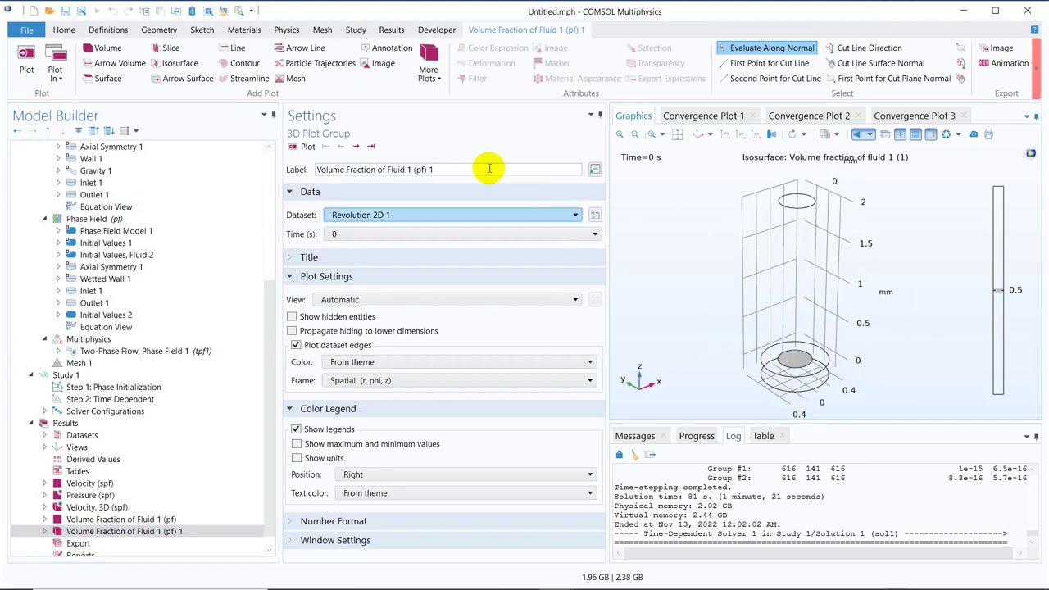
left_click(356, 147)
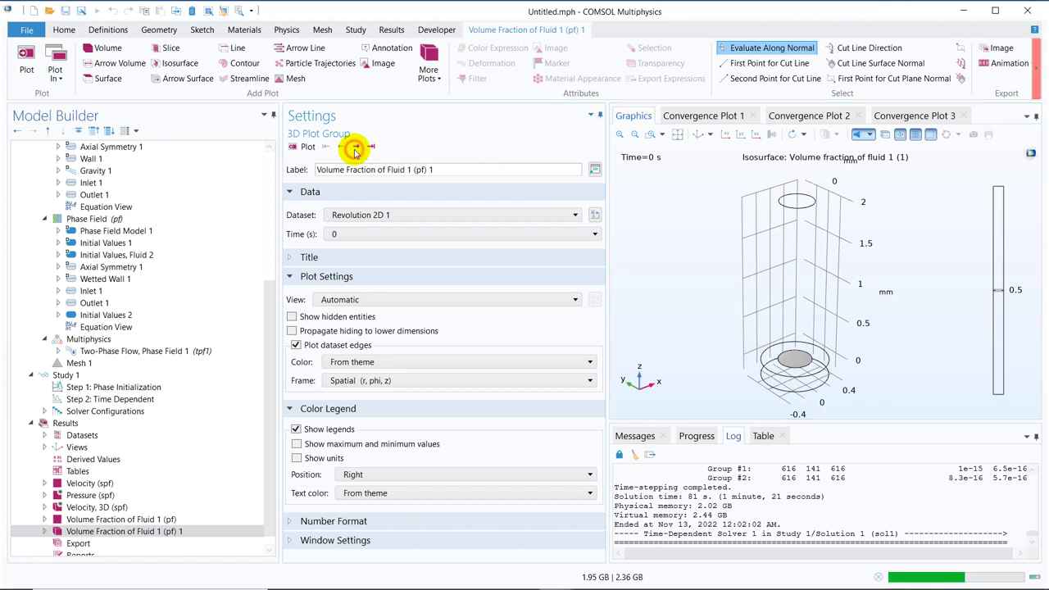
left_click(356, 147)
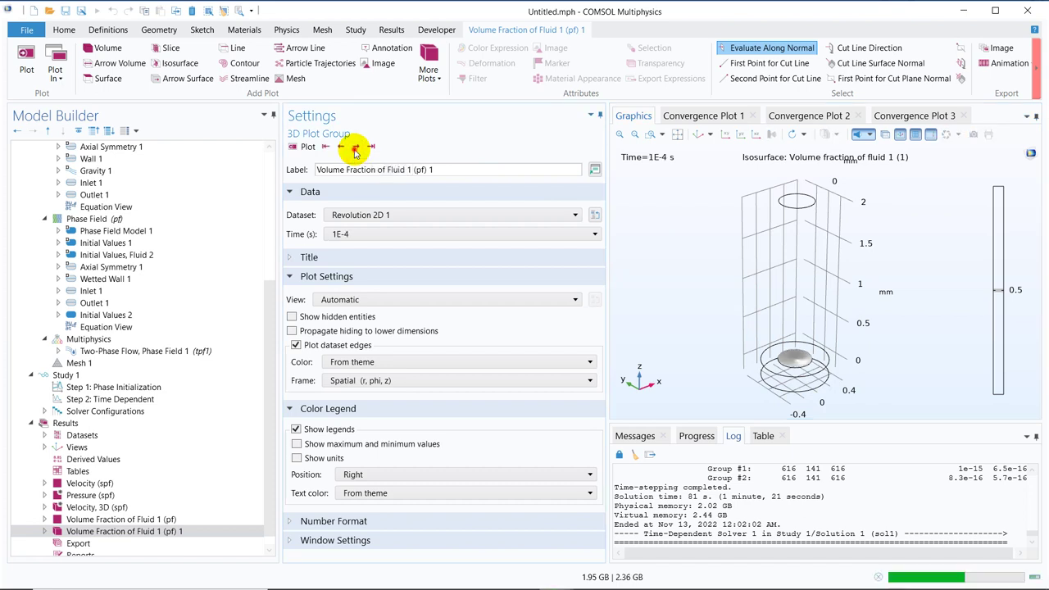
left_click(356, 147)
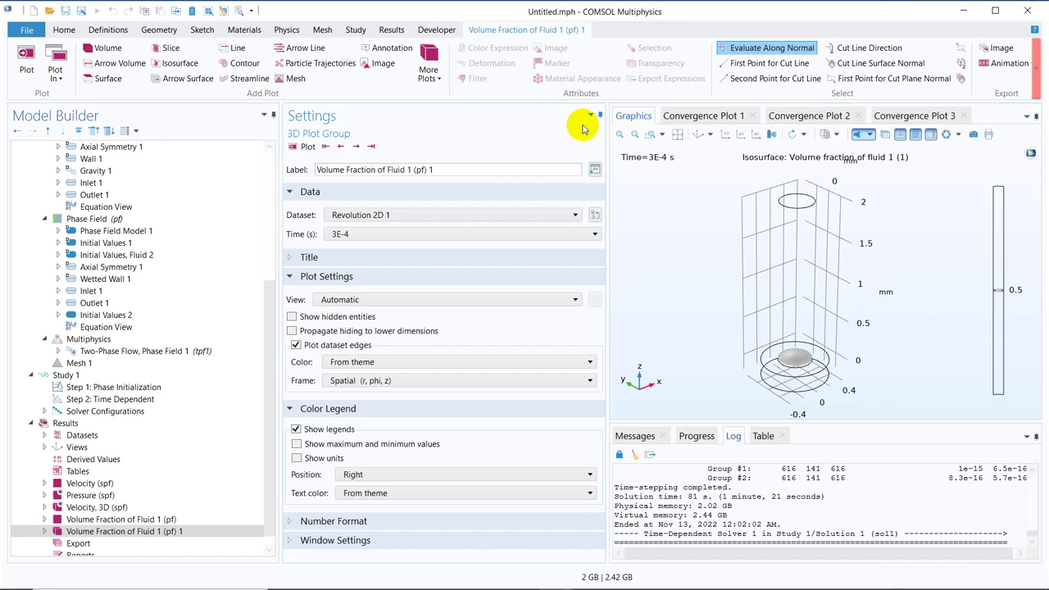
left_click(661, 136)
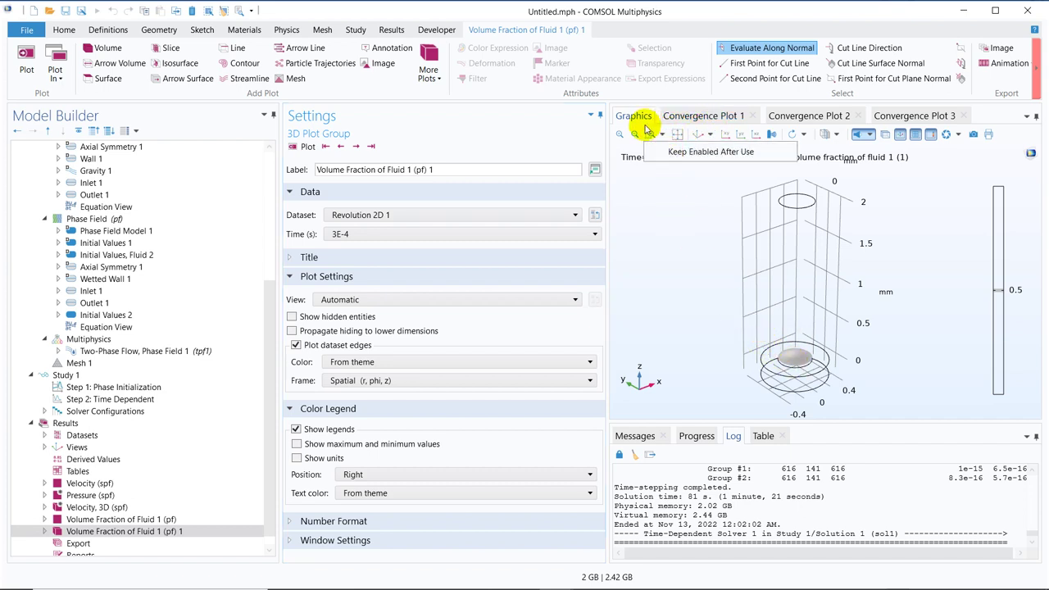
left_click(653, 134)
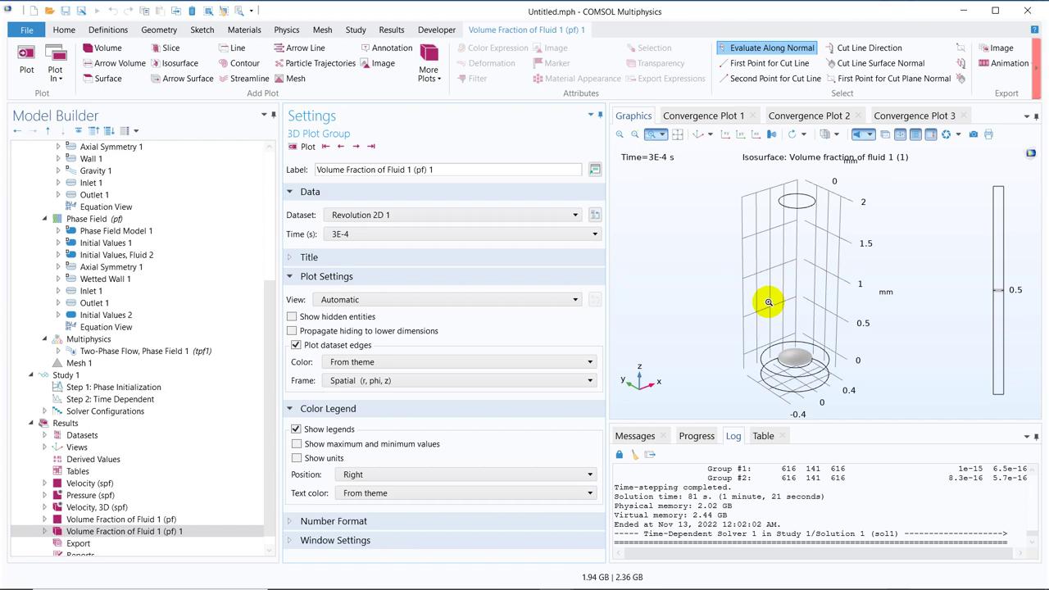
left_click_drag(766, 301, 825, 403)
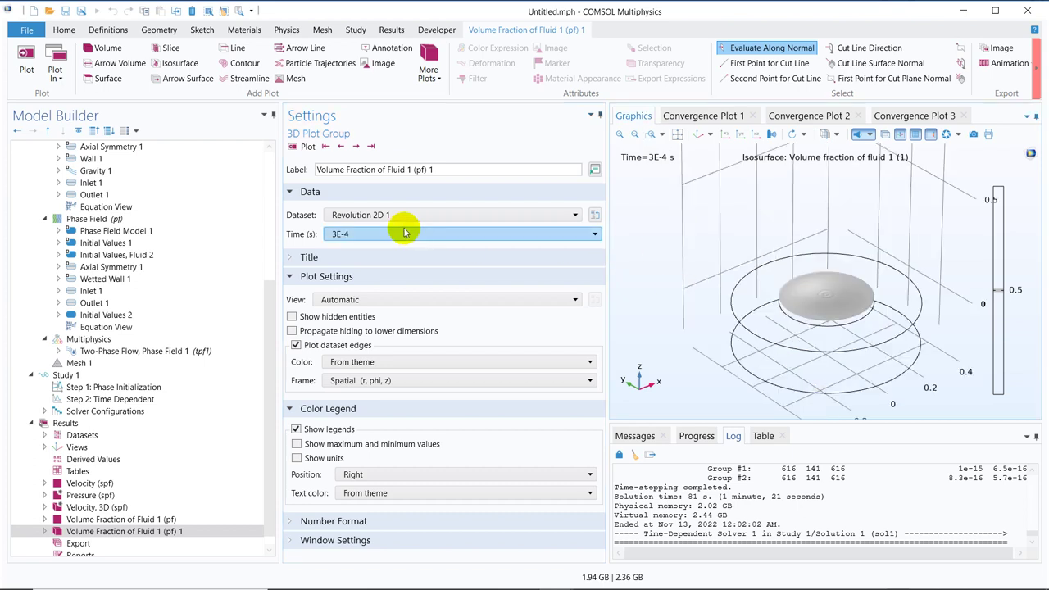
Step: Step the 3D isosurface to 0.0011 s, then return to the 2D volume fraction plot
left_click(356, 146)
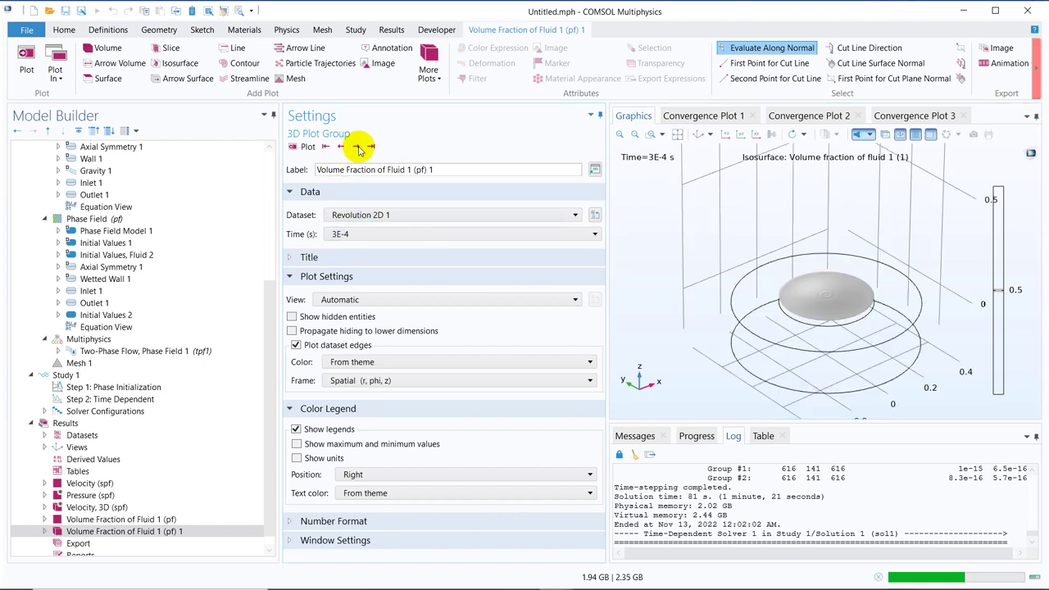
left_click(358, 147)
left_click(358, 147)
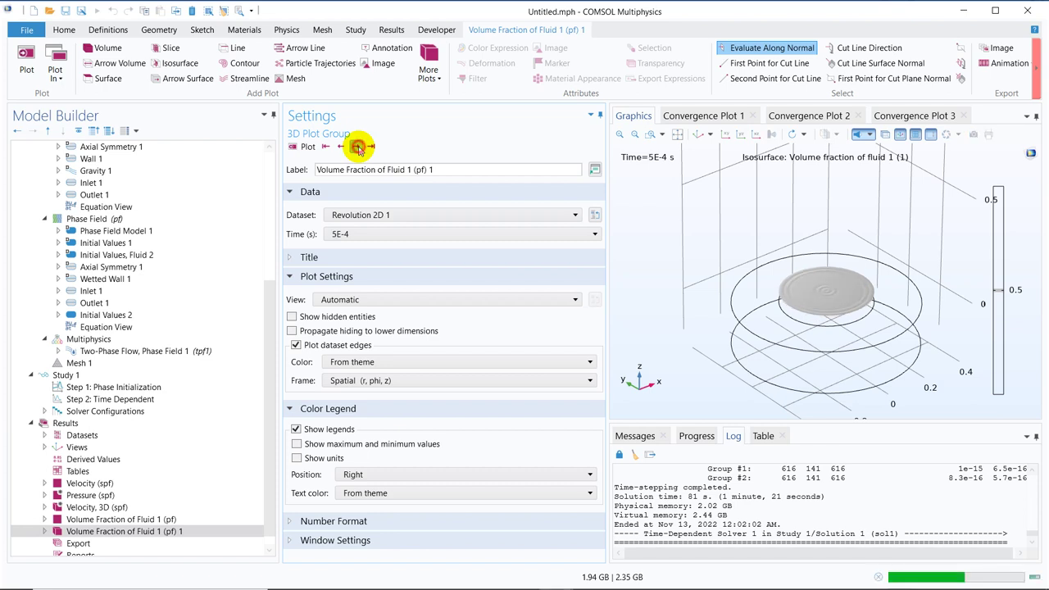
left_click(358, 148)
left_click(359, 147)
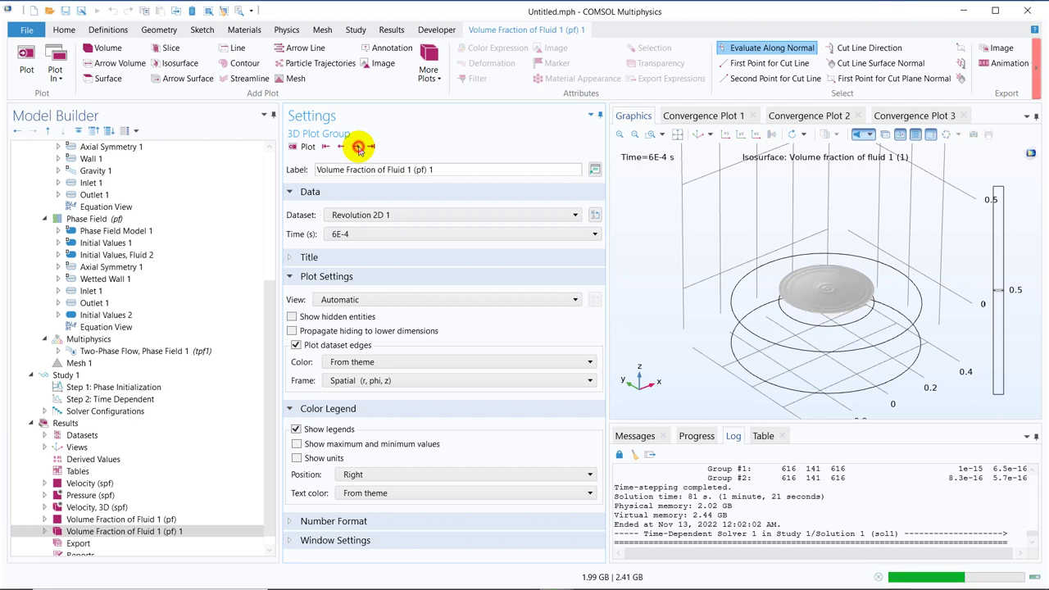
left_click(358, 147)
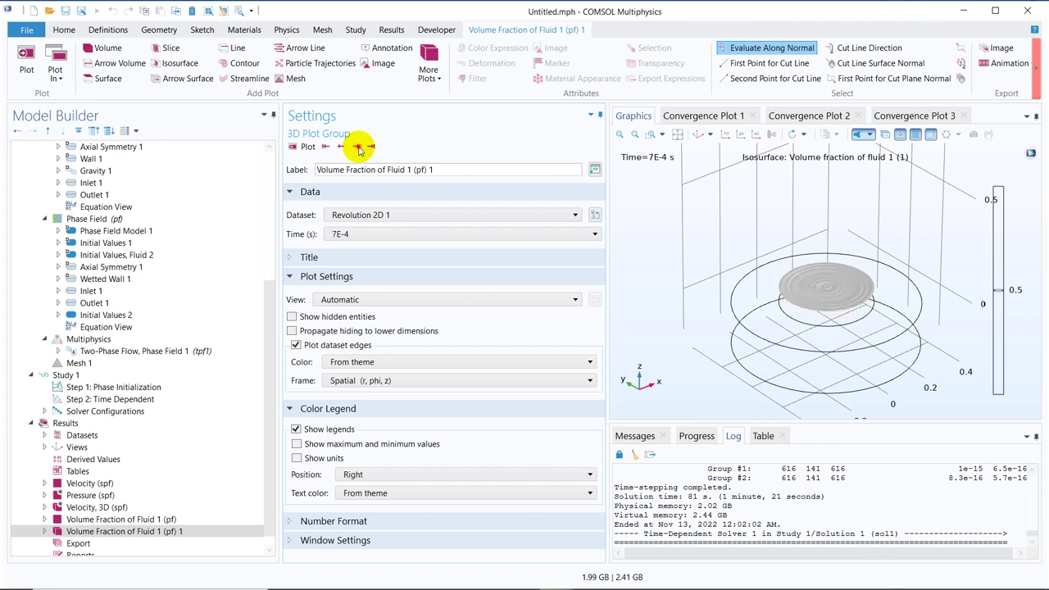
left_click(359, 147)
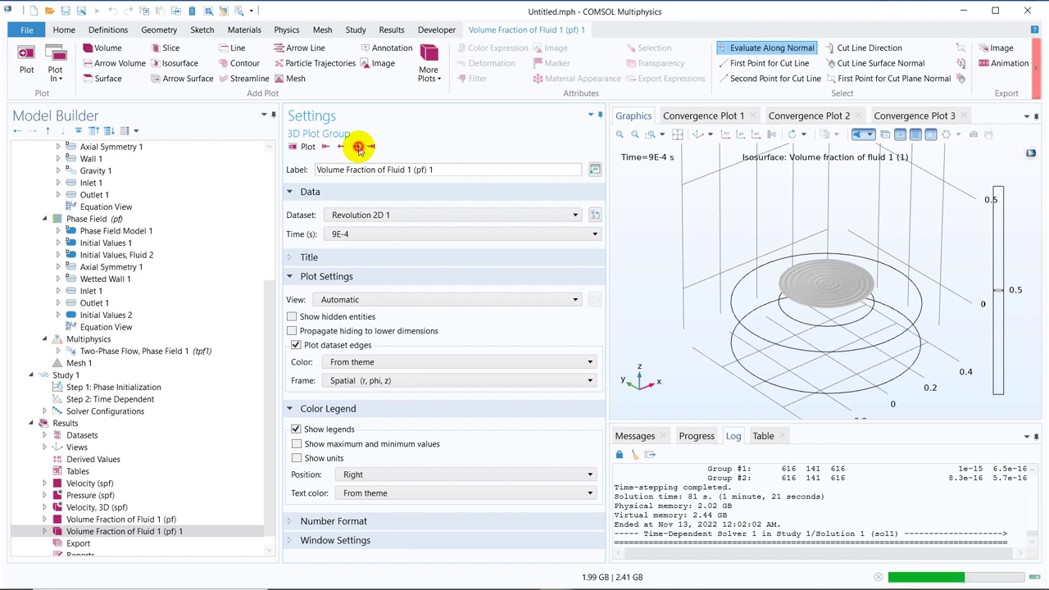
left_click(358, 148)
left_click(358, 148)
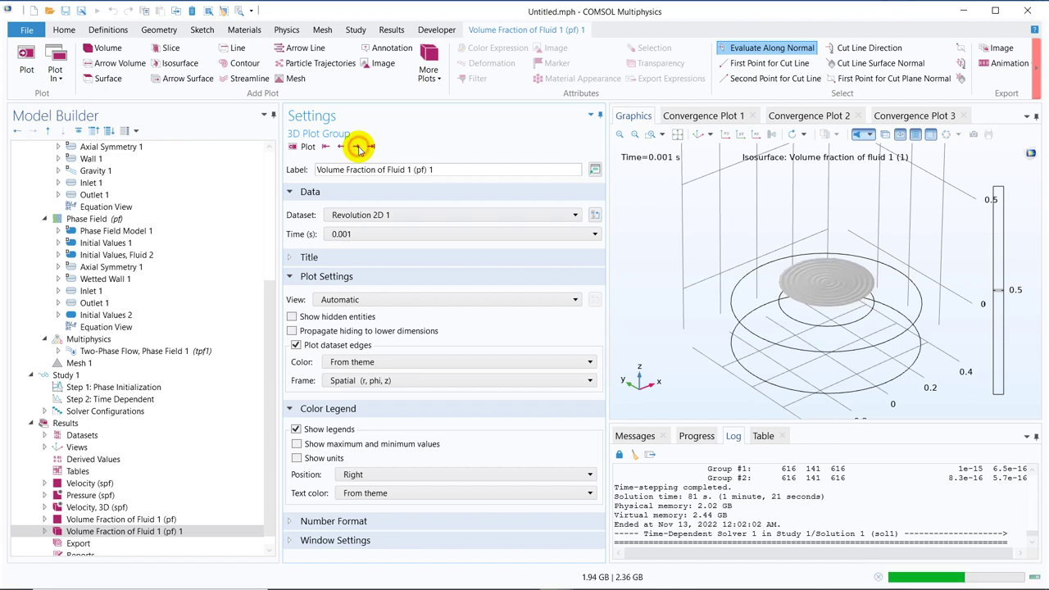
left_click(145, 521)
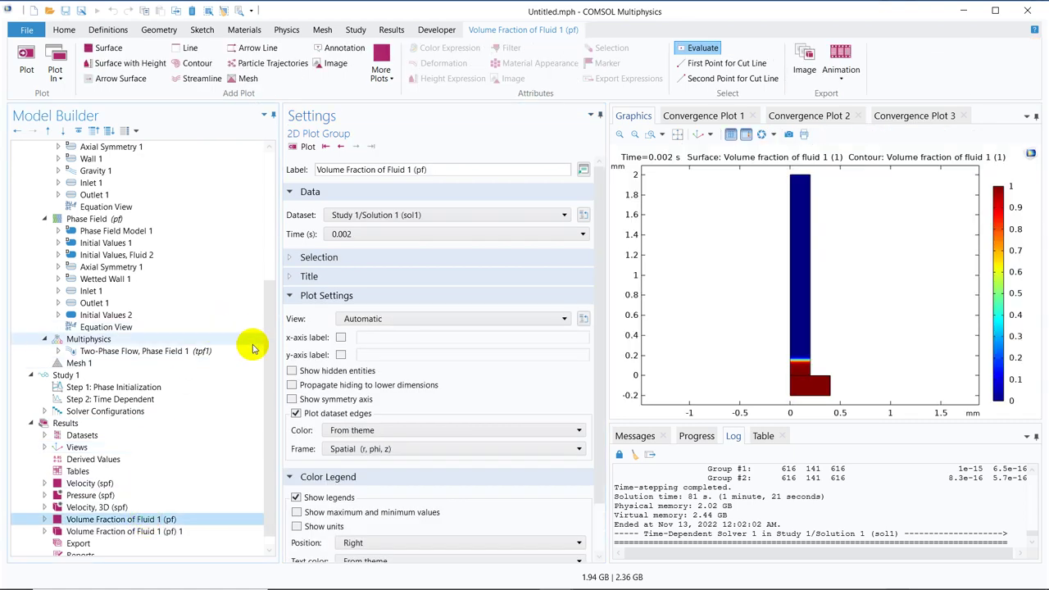
Step: Scroll the Model Builder tree toward the Two-Phase Flow, Phase Field 1 coupling
left_click(269, 326)
left_click_drag(274, 264, 274, 218)
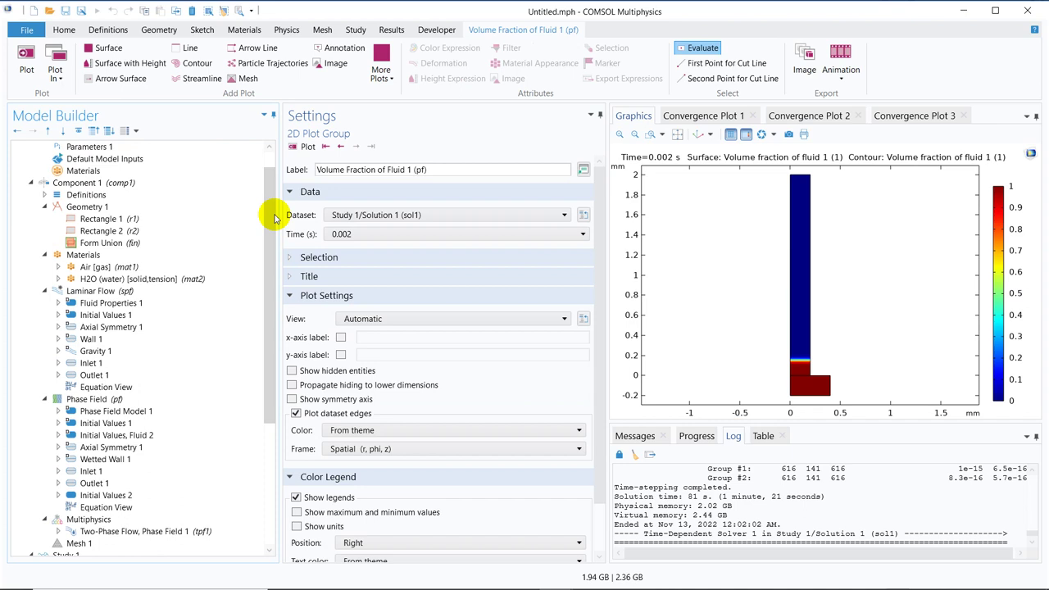
left_click_drag(274, 217, 272, 332)
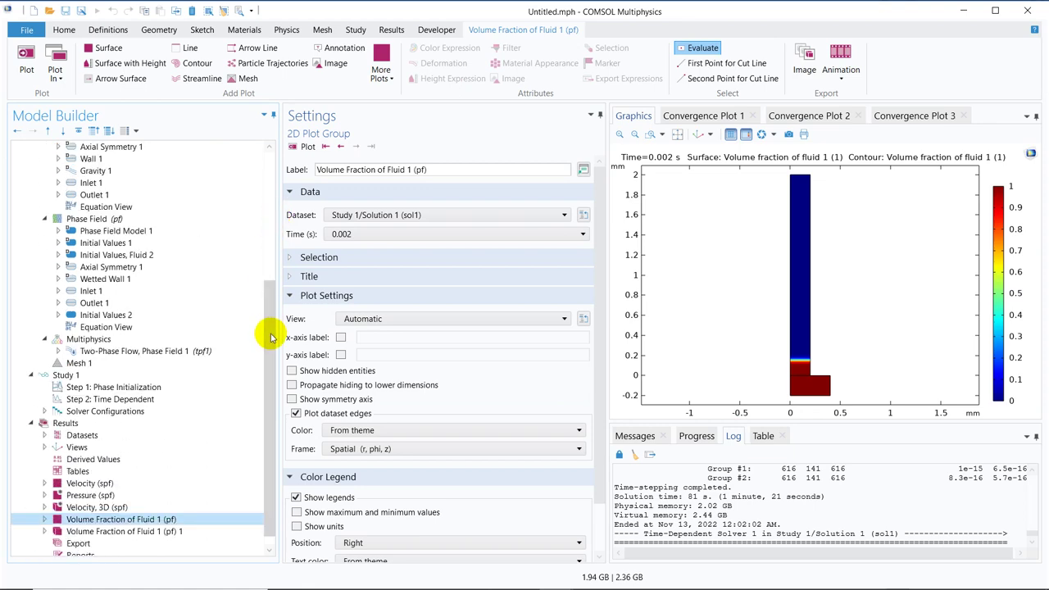
Step: Open Two-Phase Flow, Phase Field 1 and scroll to its Water/Air surface tension settings
left_click(149, 350)
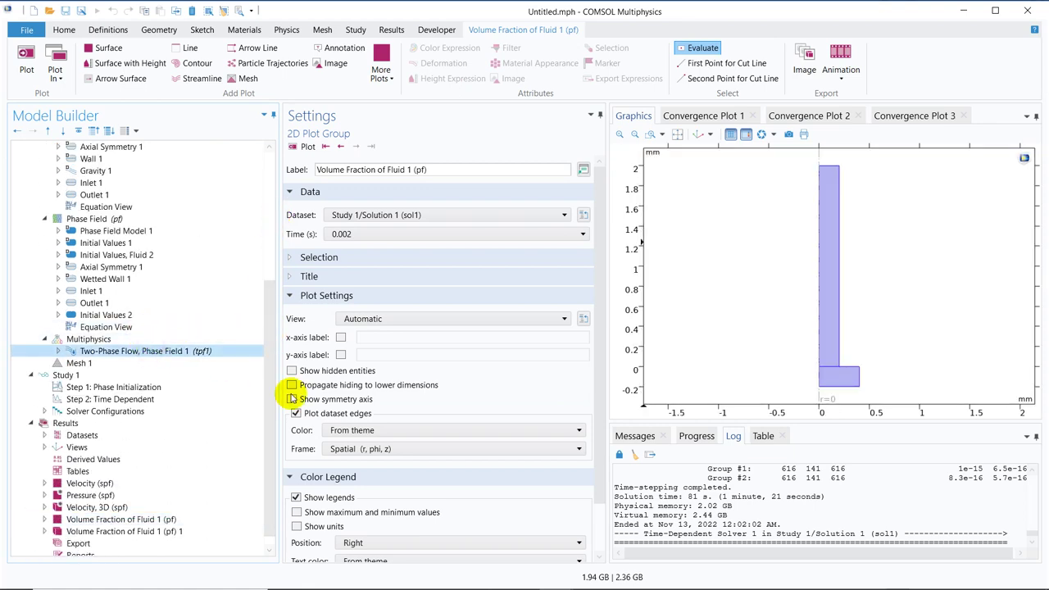
left_click_drag(599, 316, 599, 453)
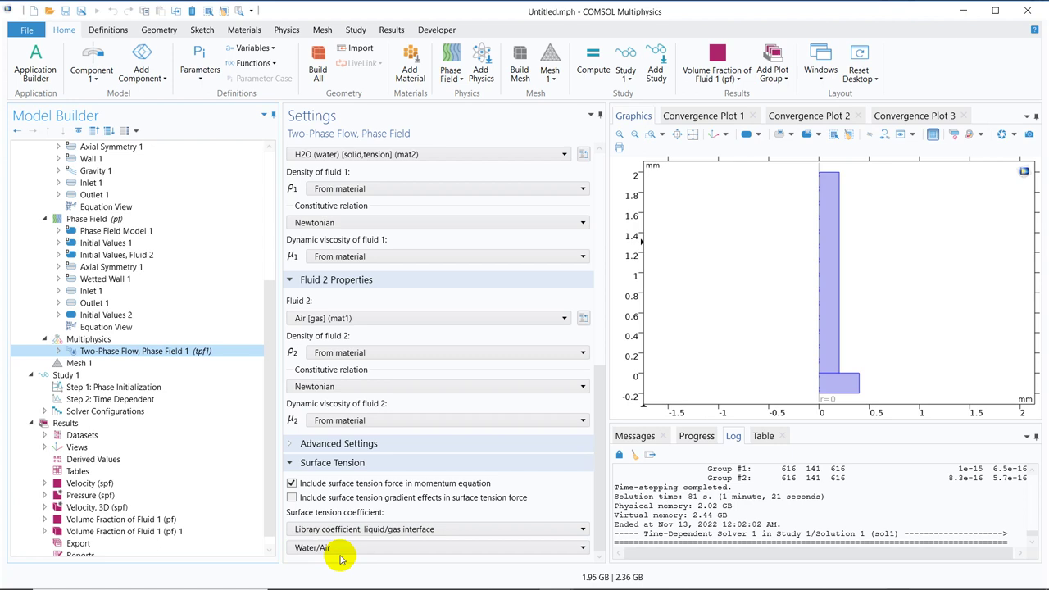
Step: Enable surface tension gradient effects in the surface tension force and widen the Settings panel
left_click(291, 498)
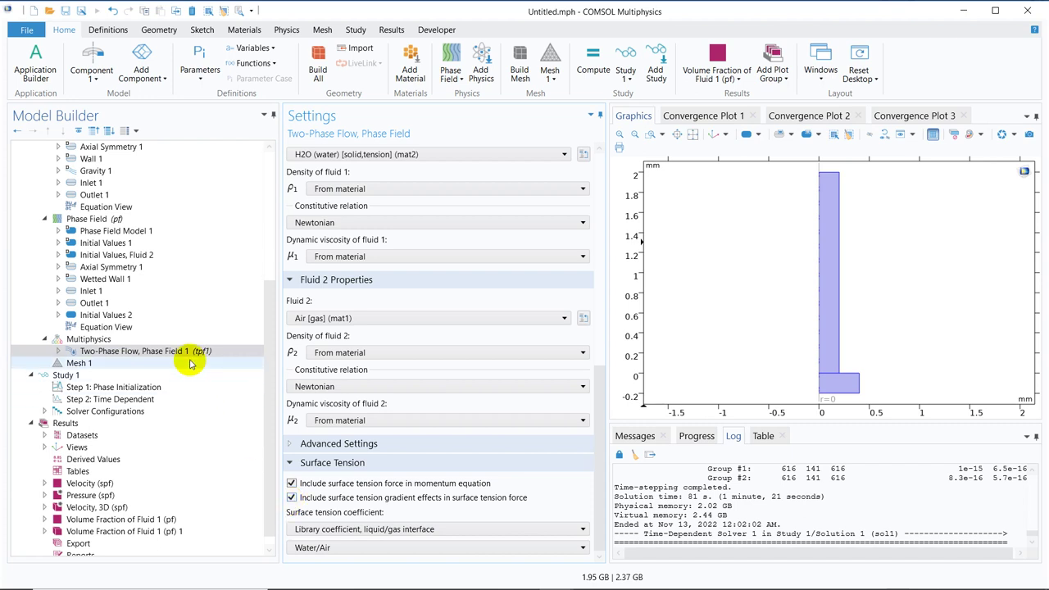
scroll(259, 348, "up", 5)
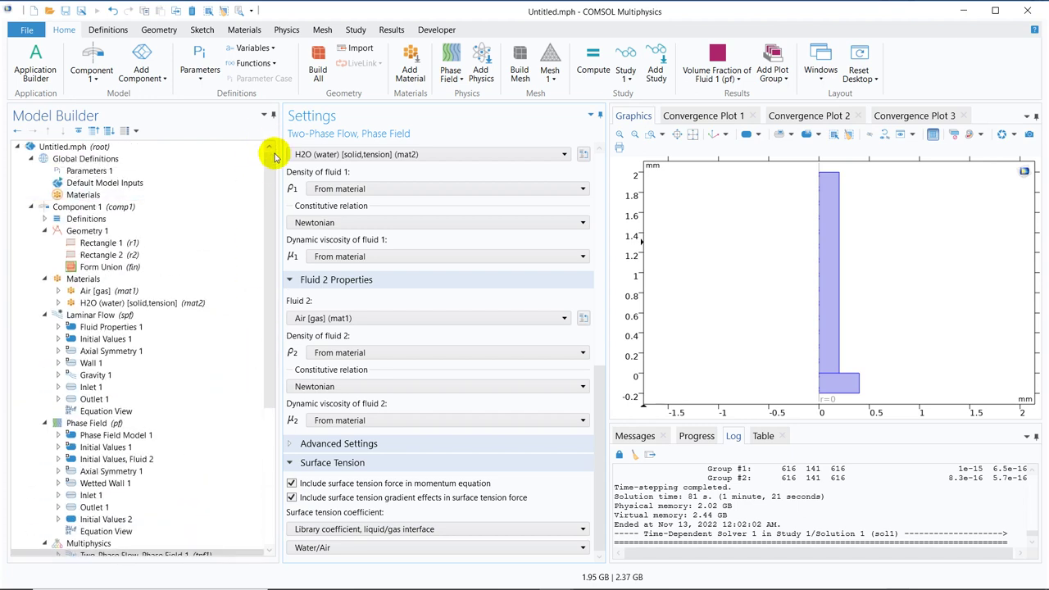
left_click_drag(280, 144, 244, 143)
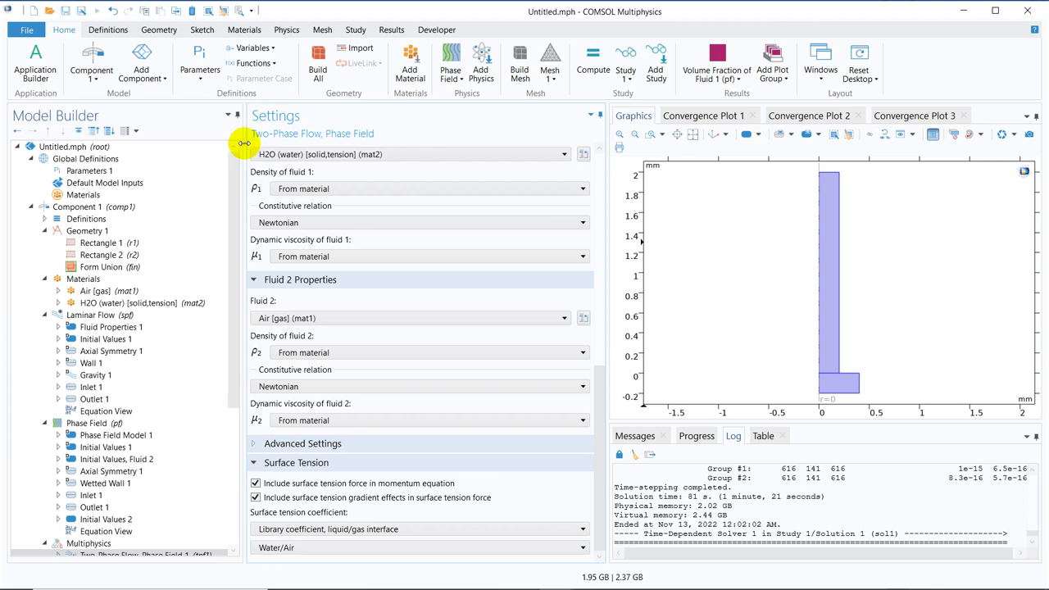